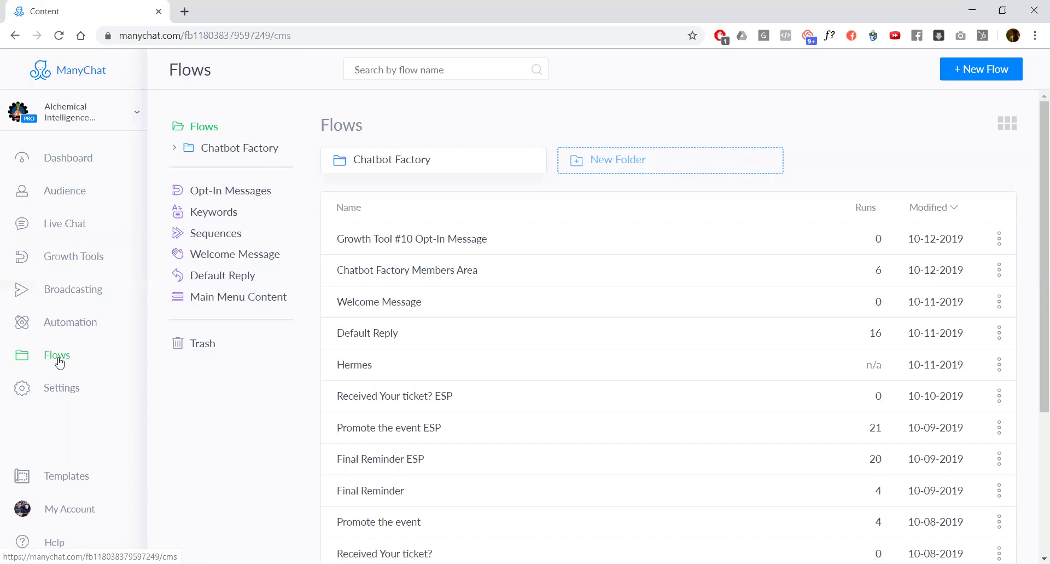
Search the flows for "final", clear the search and return to the full Flows list
click(459, 70)
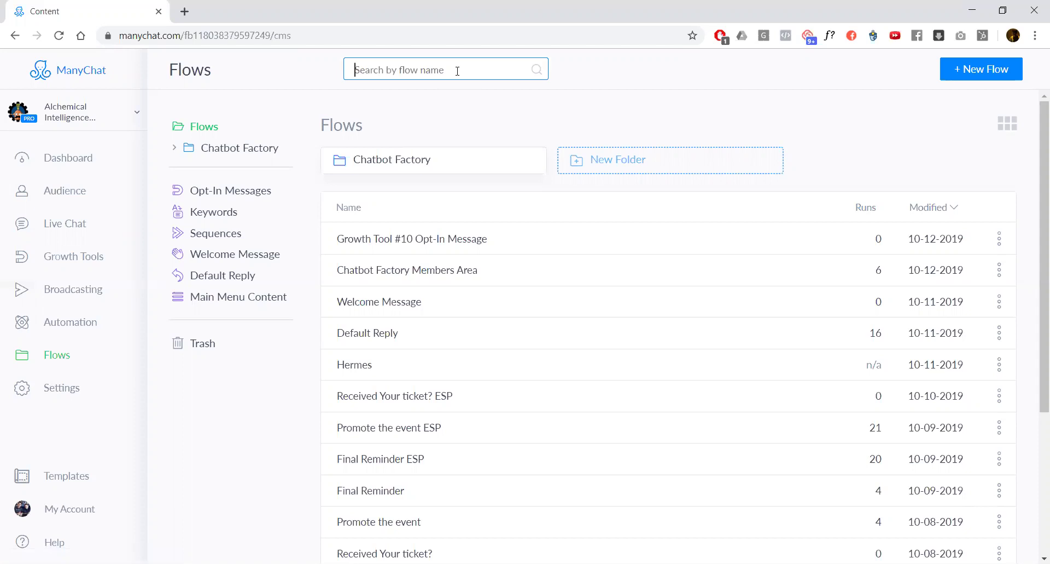
text(final)
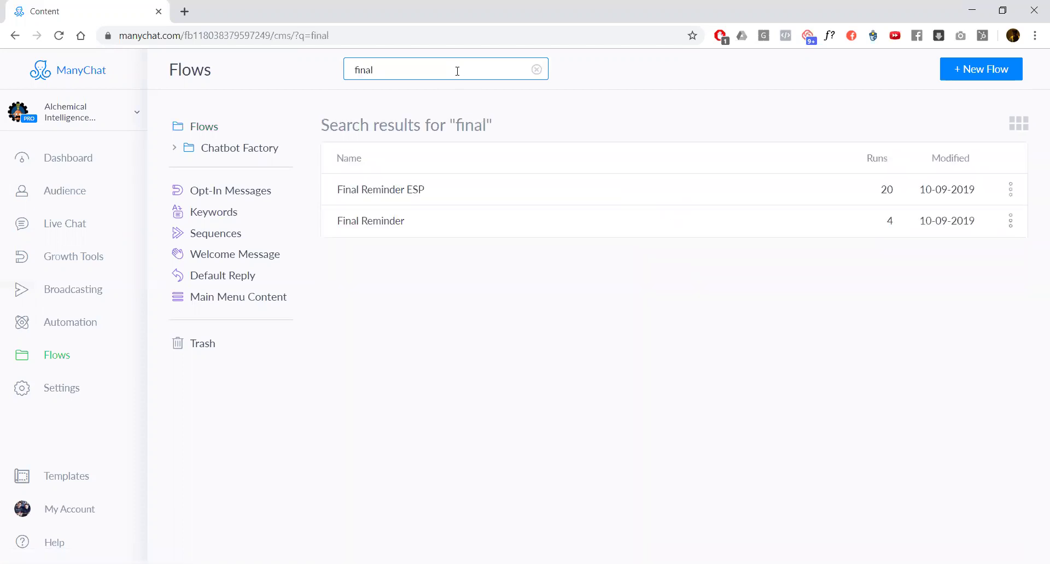
key(BackSpace)
key(BackSpace)
key(BackSpace)
key(BackSpace)
key(BackSpace)
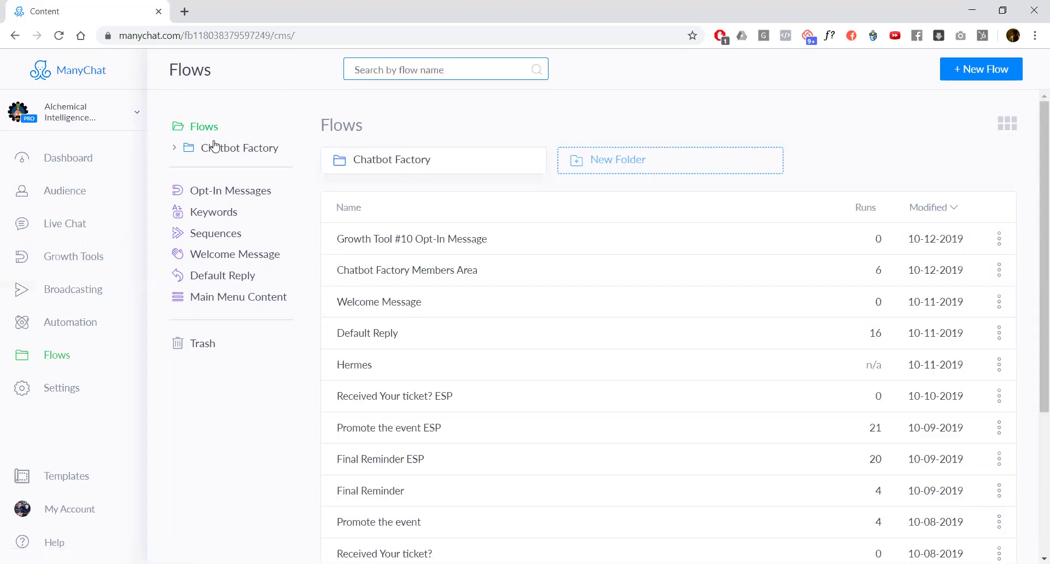
click(207, 134)
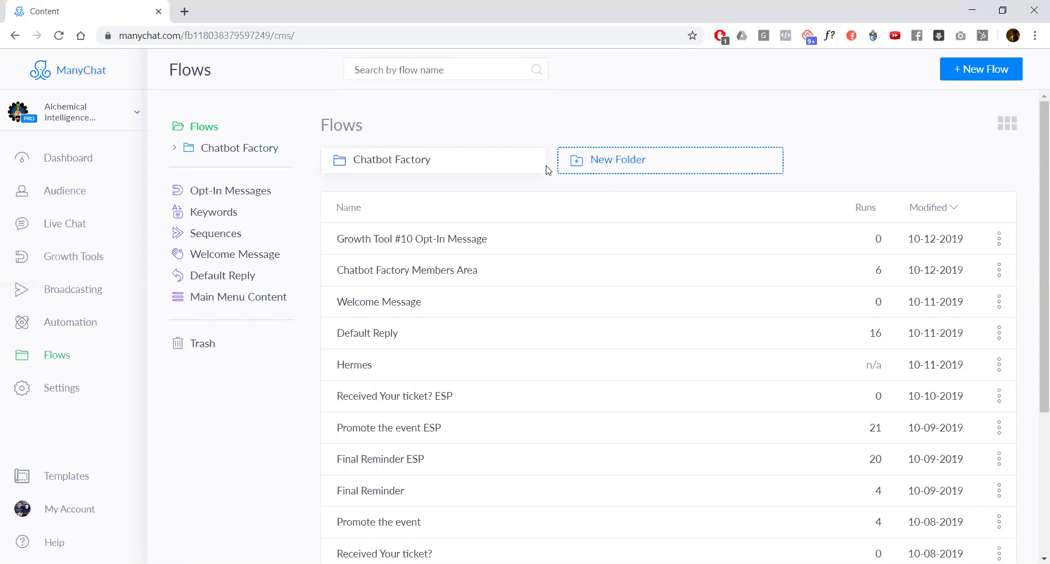
Create a folder named "Ejemplo" inside the main Flows folder
click(608, 164)
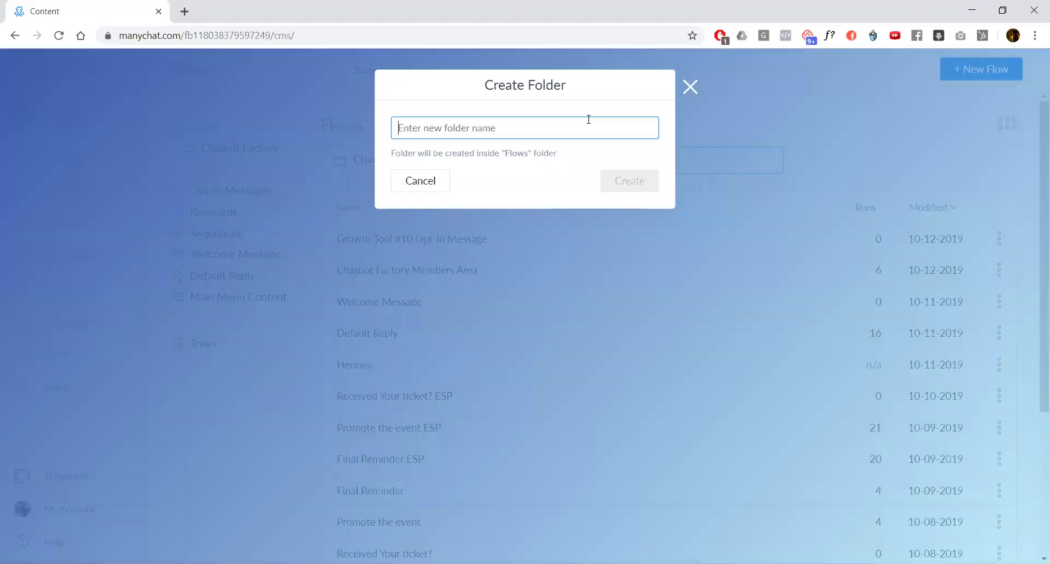
text(Ejemplo)
key(Return)
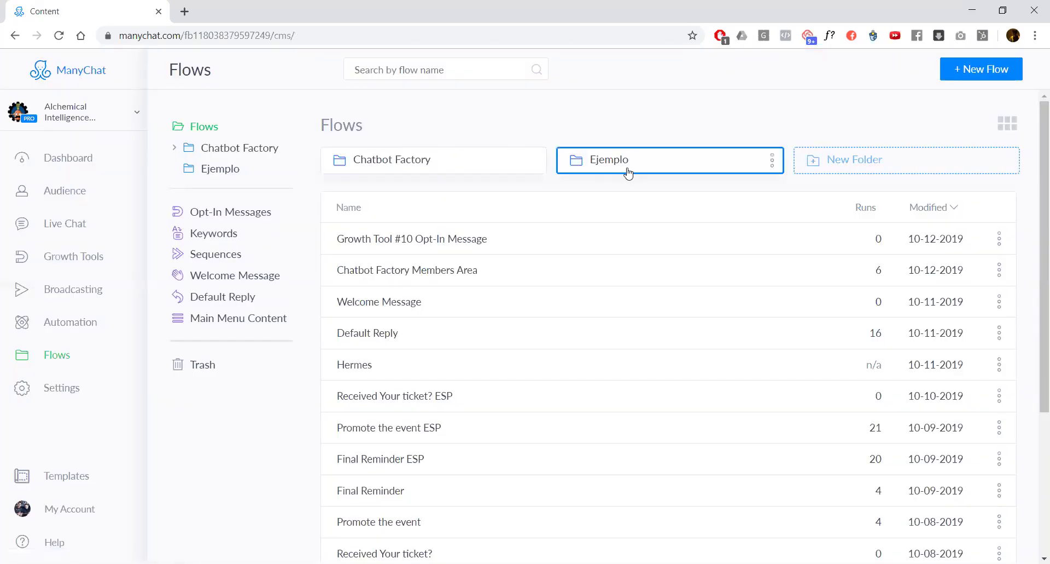
click(628, 173)
click(334, 126)
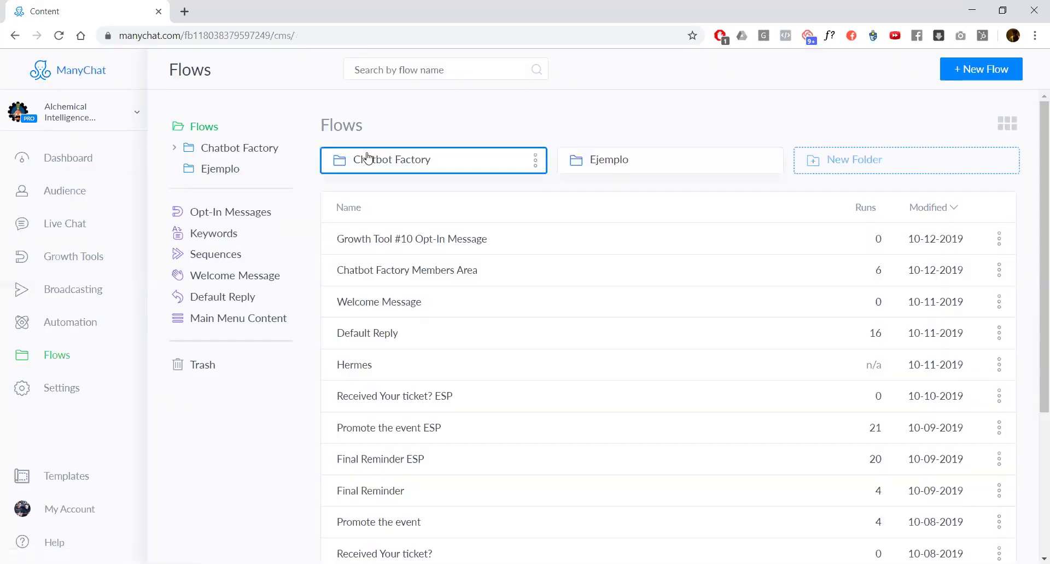
Examine the flows filed under Opt-In Messages, Keywords, both Chatbot Factory follow-up sequences, Welcome Message and Main Menu Content
click(212, 218)
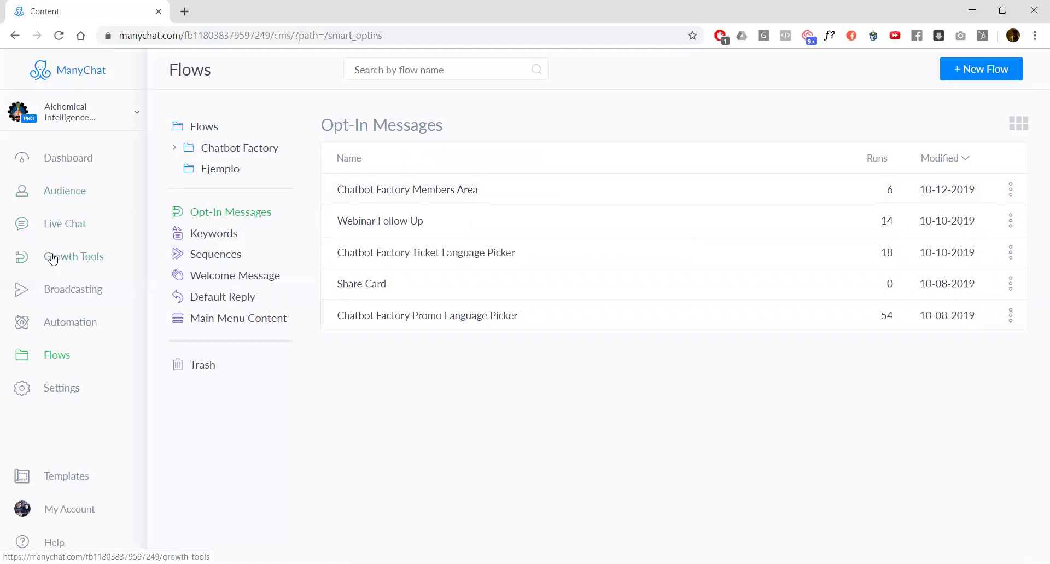
click(229, 236)
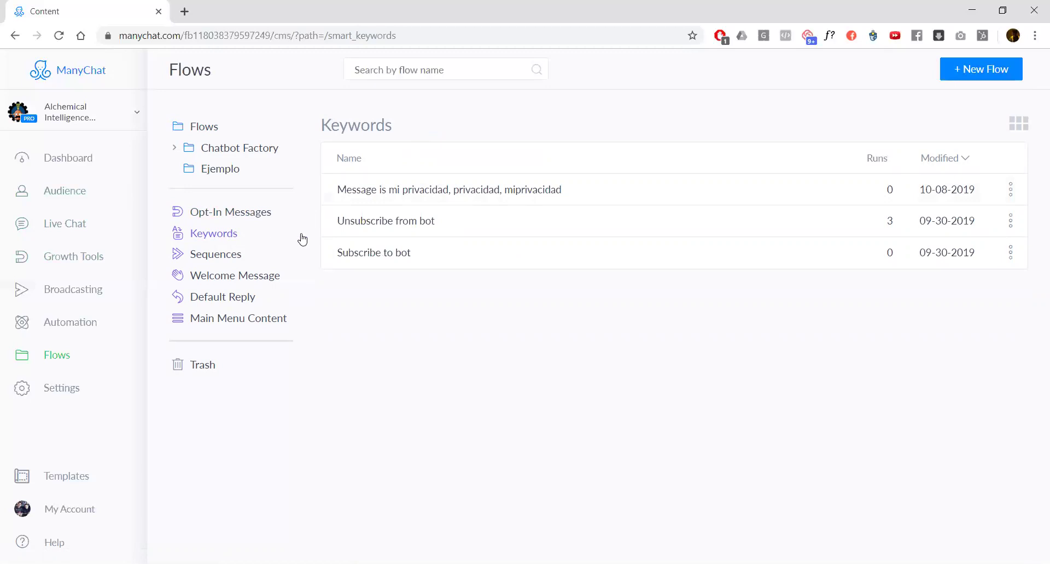
click(198, 255)
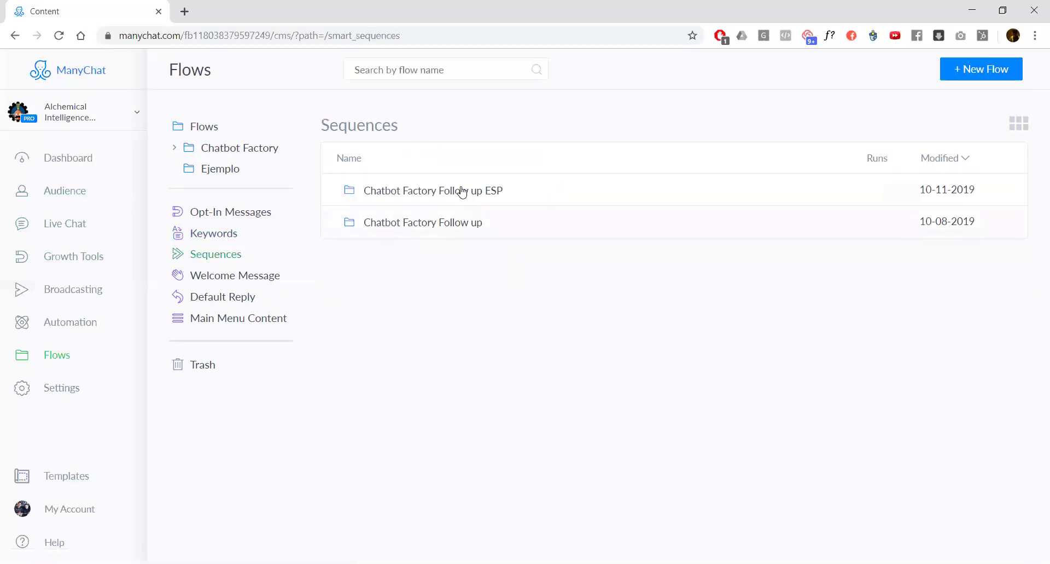
click(428, 193)
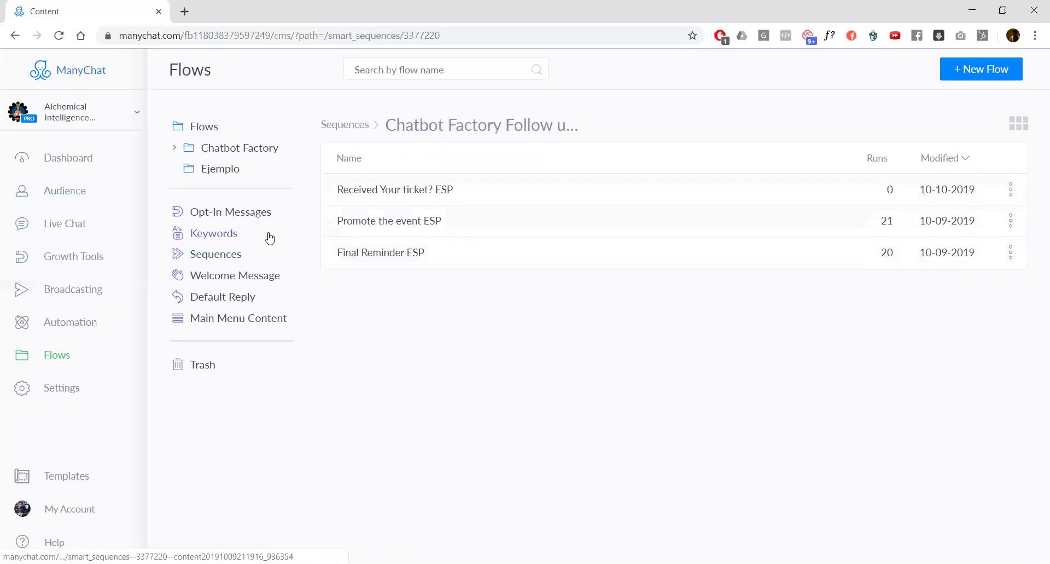
click(228, 255)
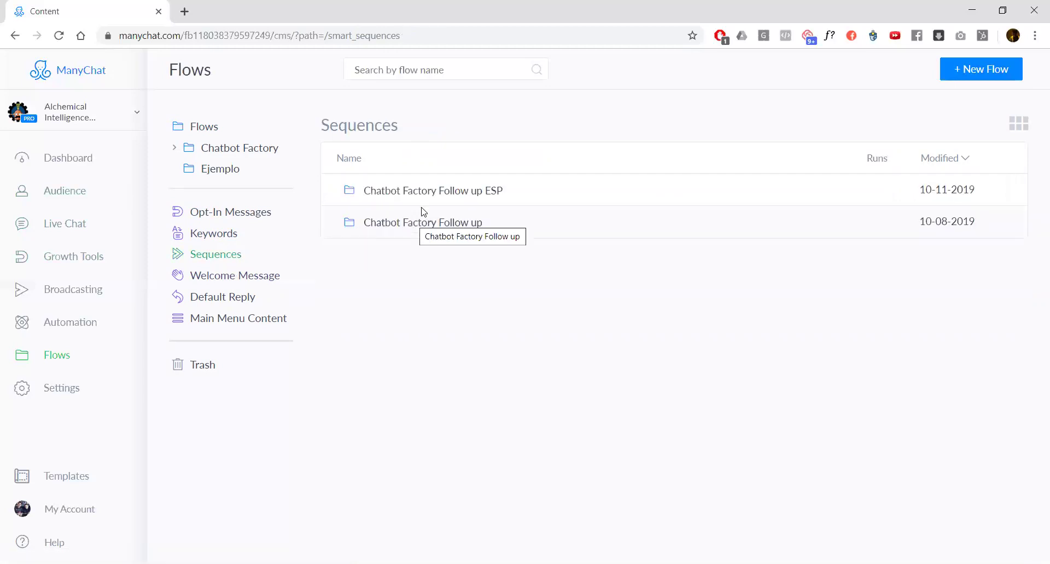
click(419, 222)
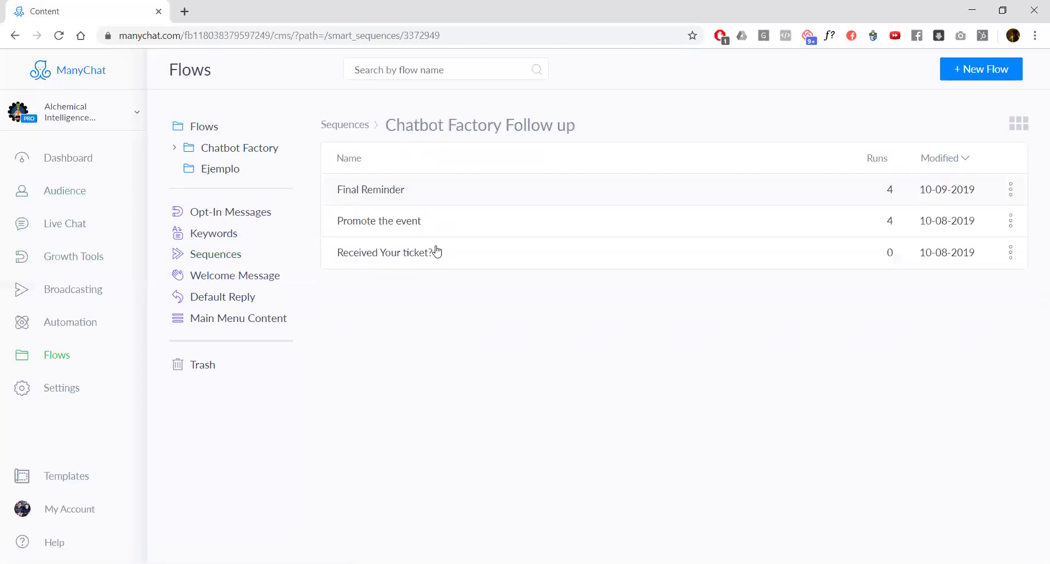
click(249, 278)
click(218, 255)
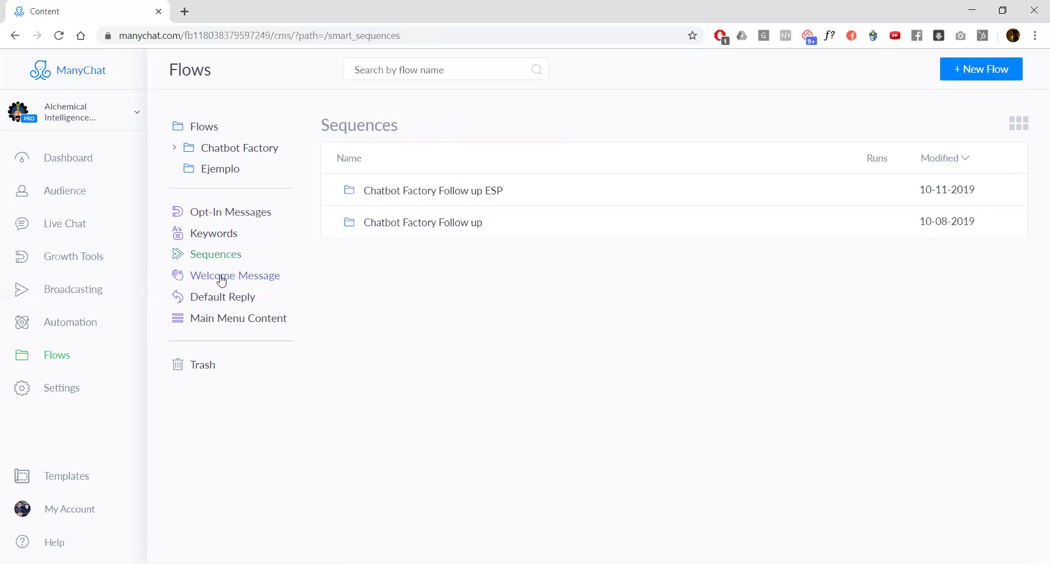
click(221, 279)
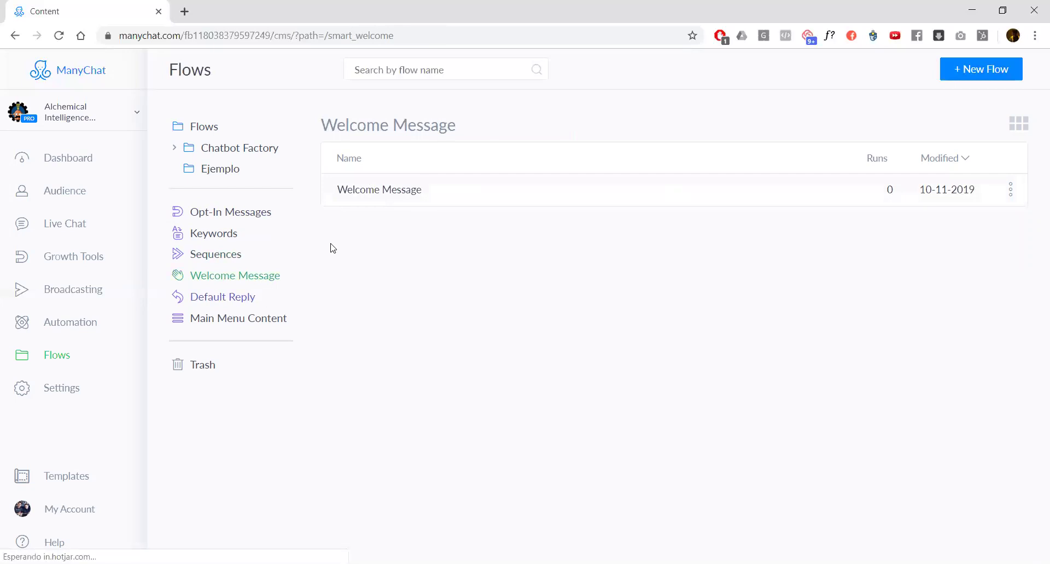
click(240, 321)
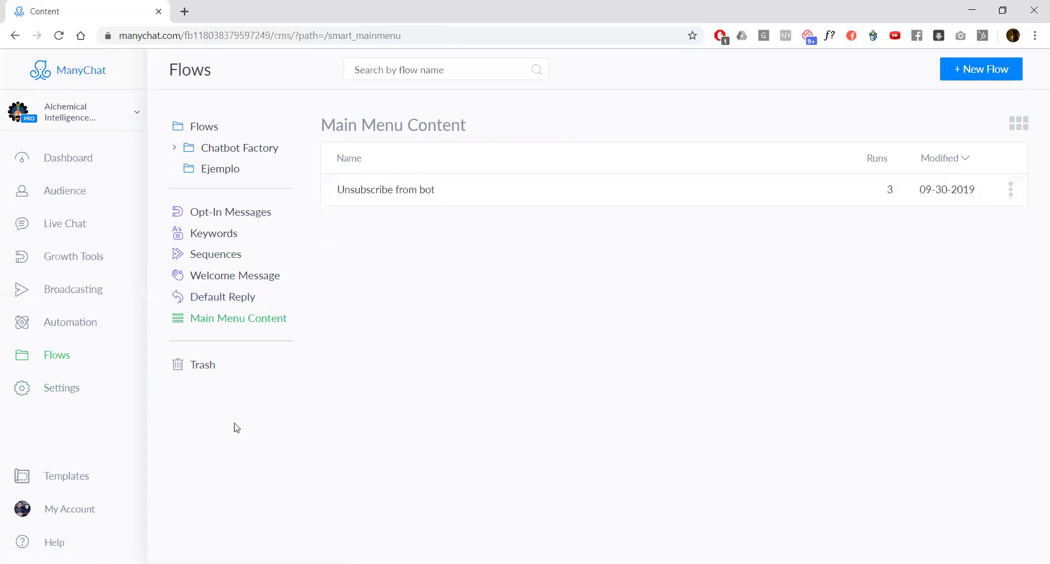
Enable link sharing for the "Unsubscribe from bot" flow in Main Menu Content and close the sharing options
click(1008, 189)
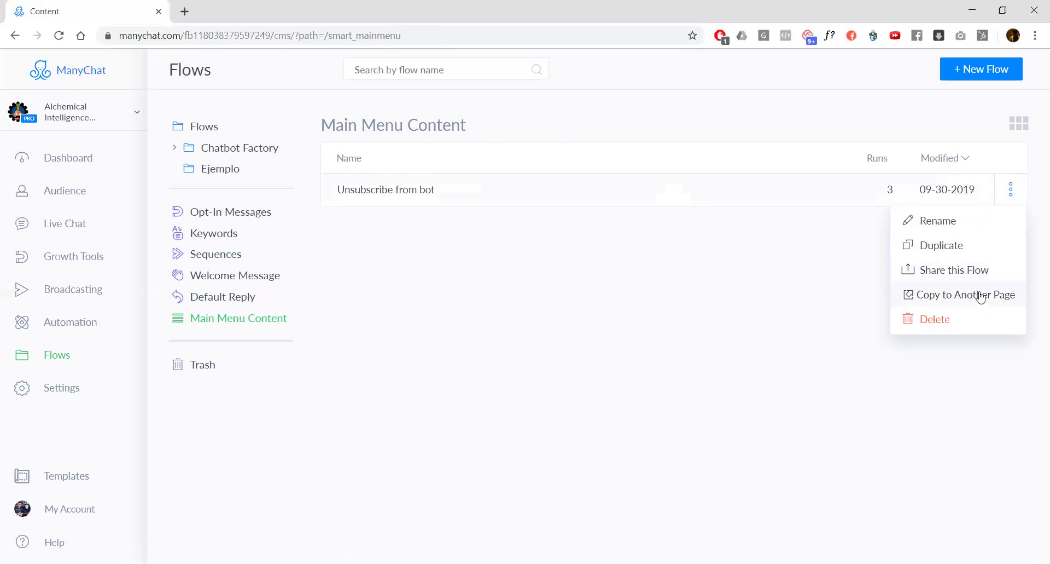
click(912, 267)
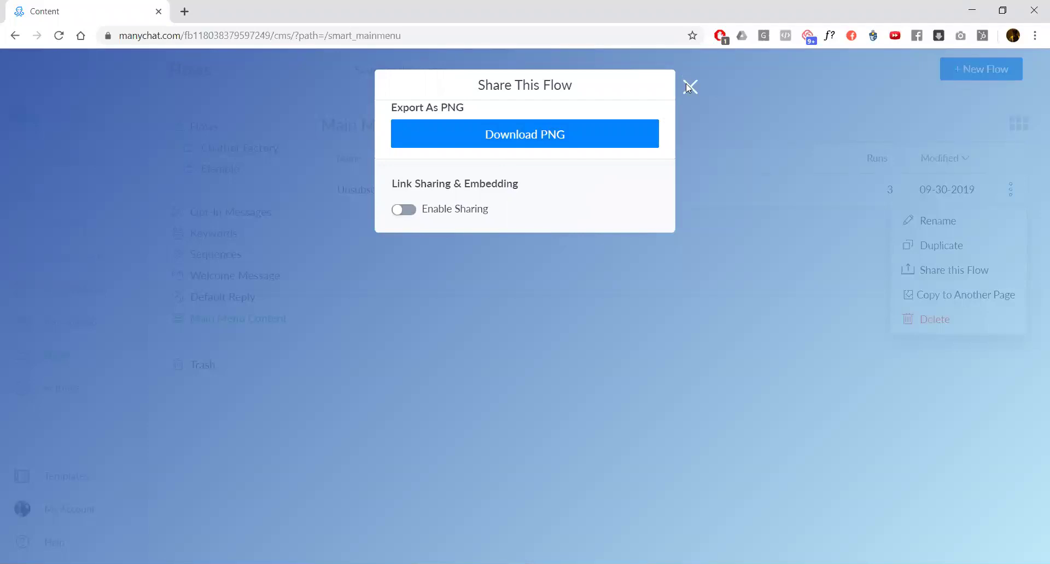
click(400, 210)
scroll(415, 290, down, 1)
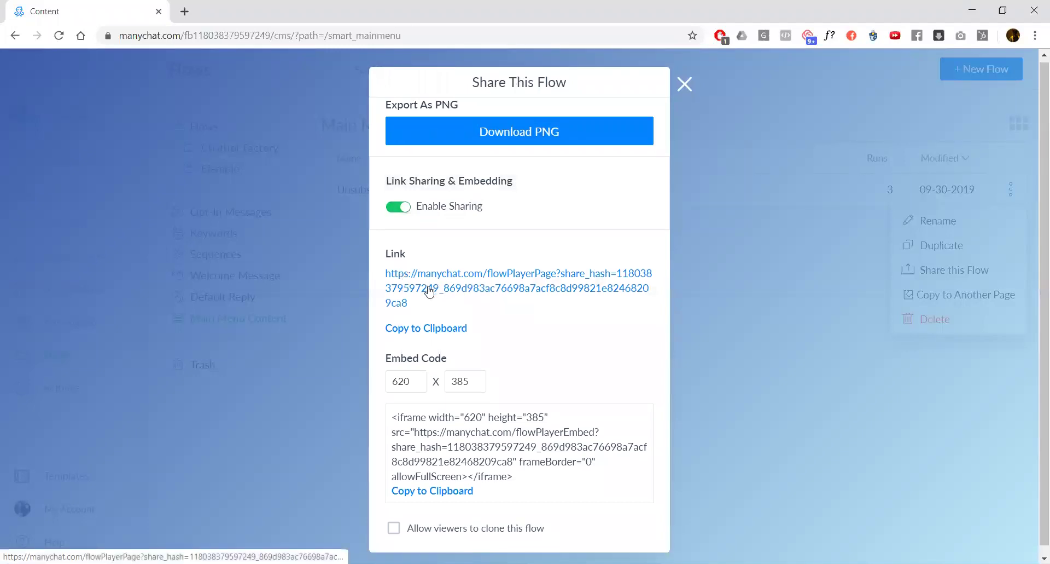
click(684, 74)
click(836, 425)
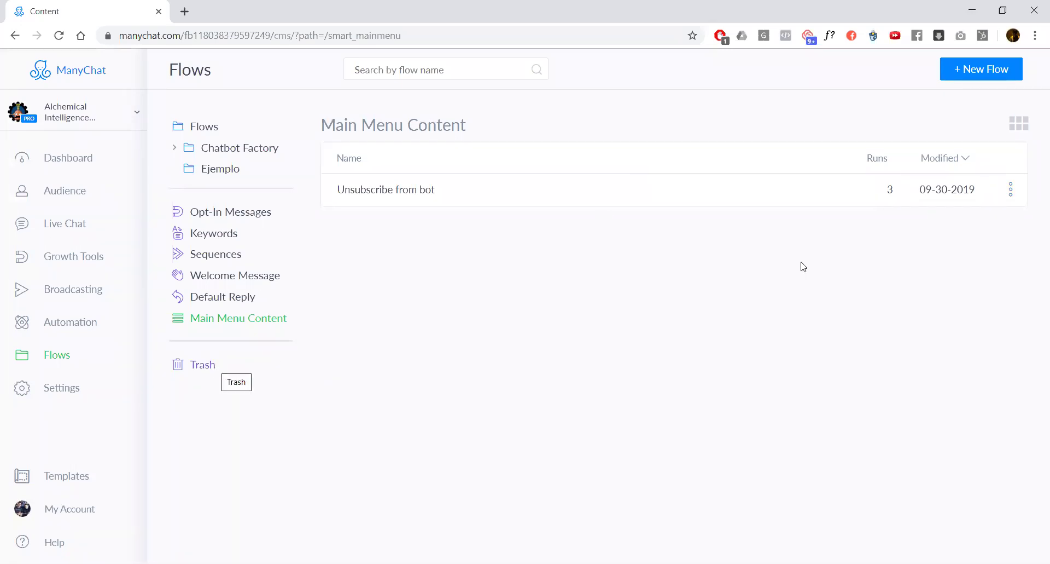
Permanently delete the "Growth Tool #8 Opt-In Message" flow from the Trash
click(207, 371)
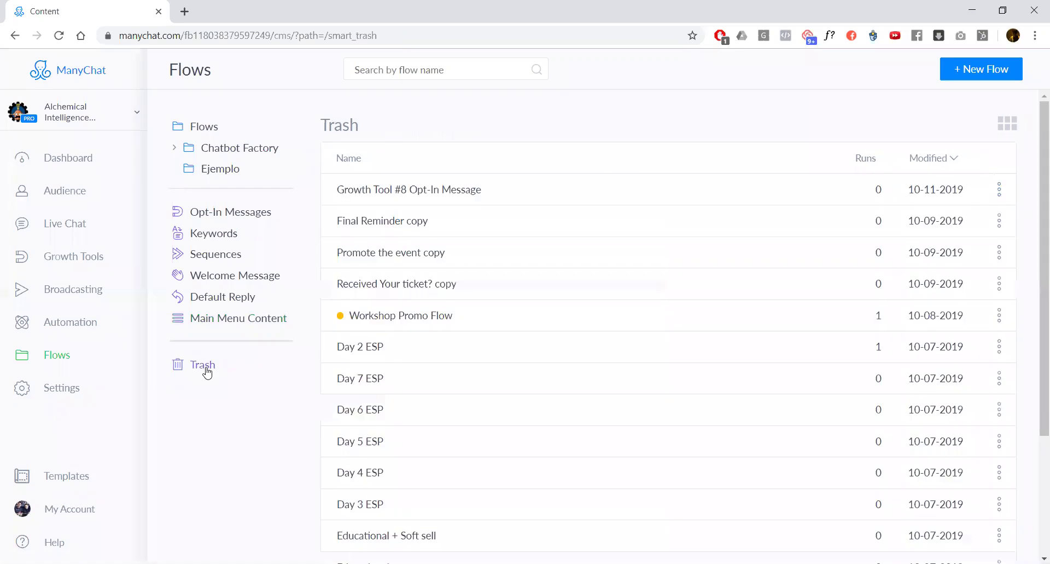
scroll(457, 259, down, 3)
scroll(457, 258, up, 3)
scroll(457, 258, down, 1)
scroll(458, 258, up, 1)
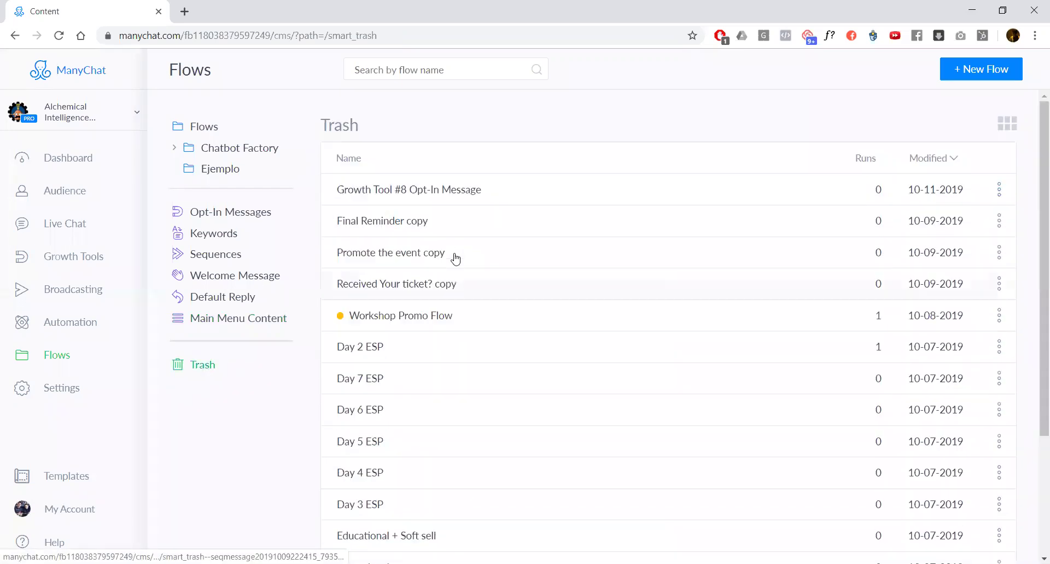
click(1008, 191)
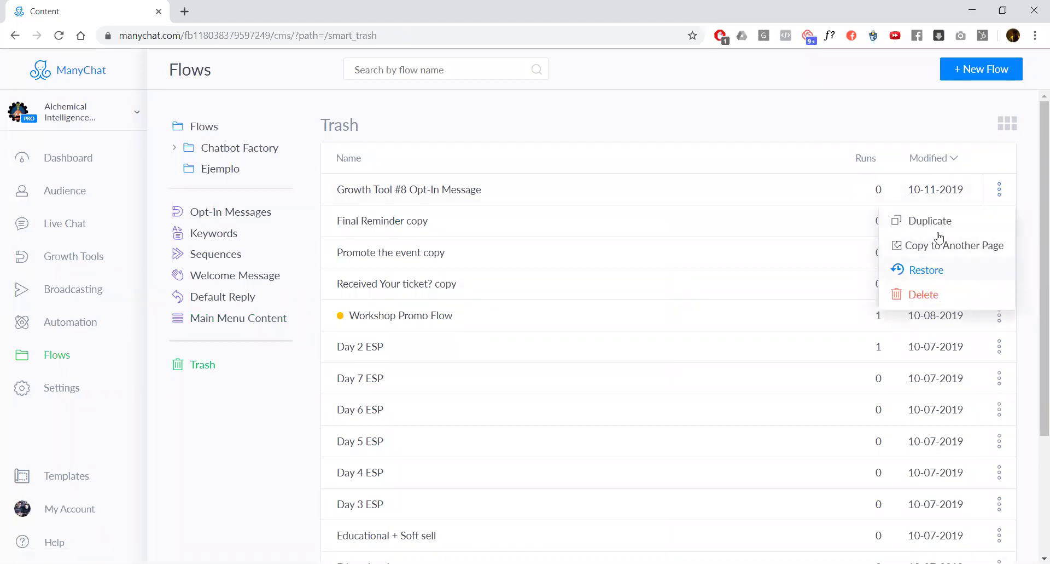
click(936, 296)
click(644, 173)
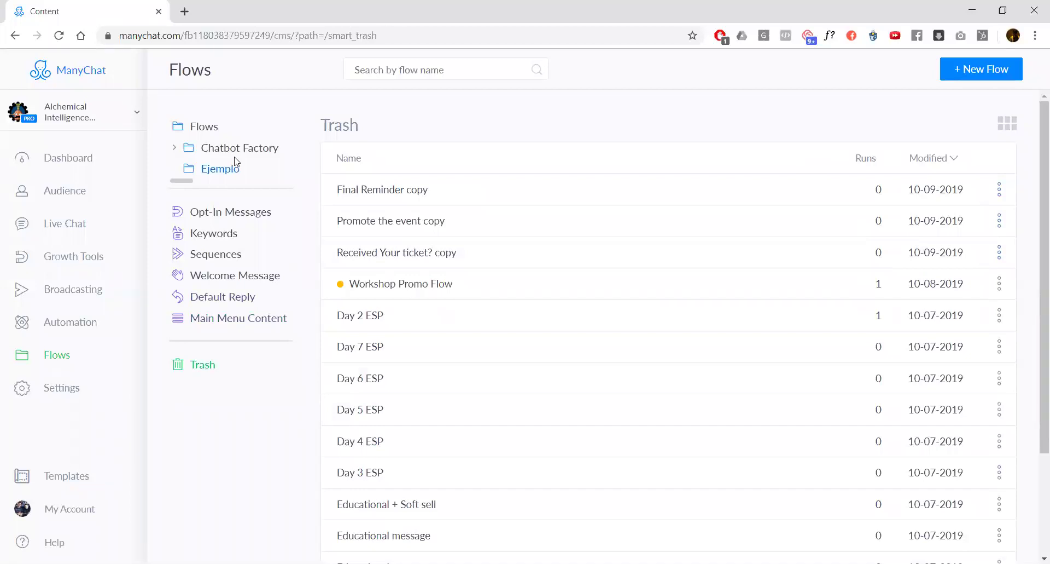
Create a new flow named "Ejemplo Tutorial" inside the Ejemplo folder
click(226, 134)
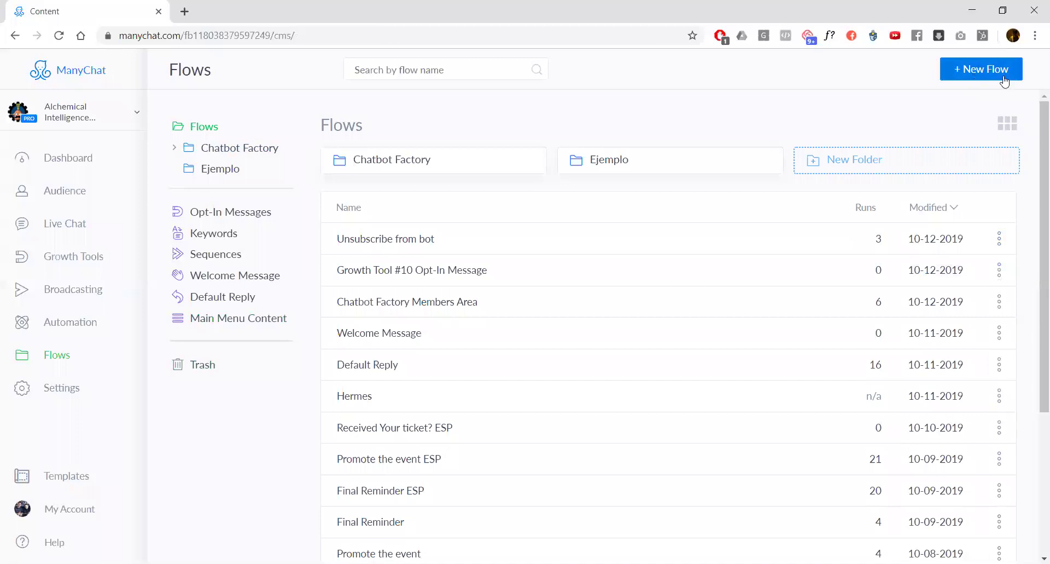
click(699, 160)
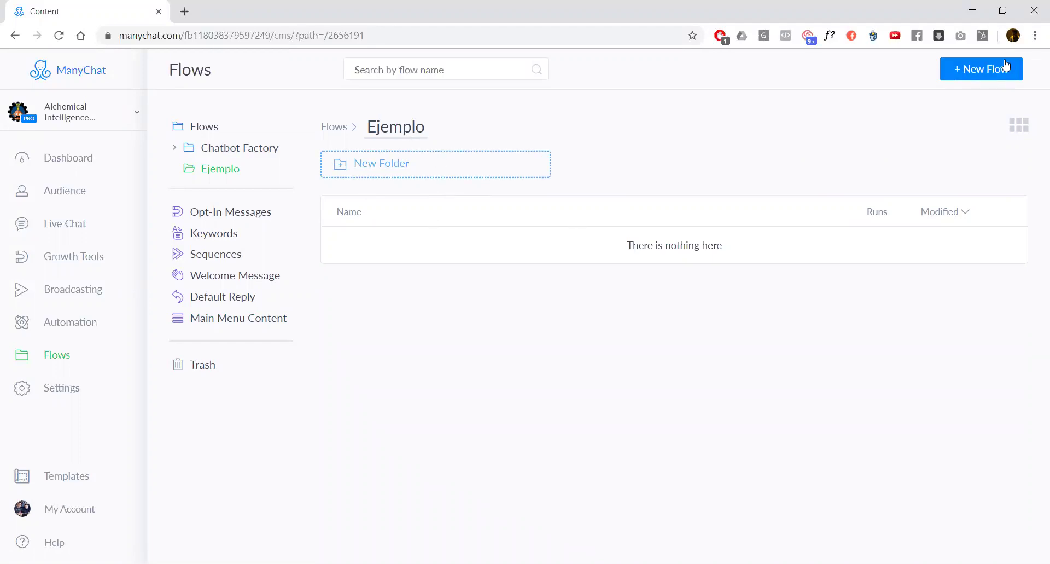
click(987, 69)
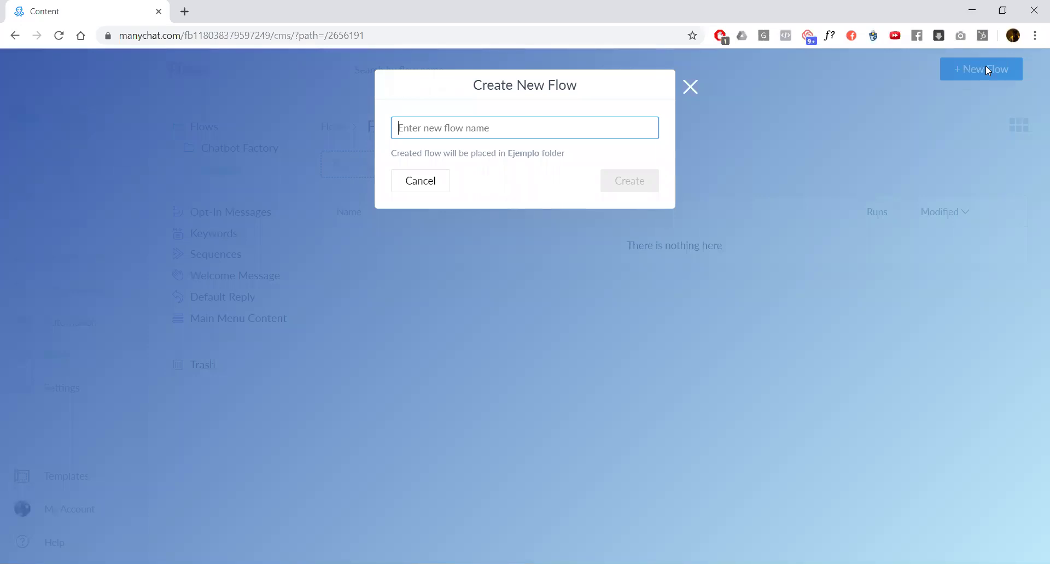
text(Ejemplo)
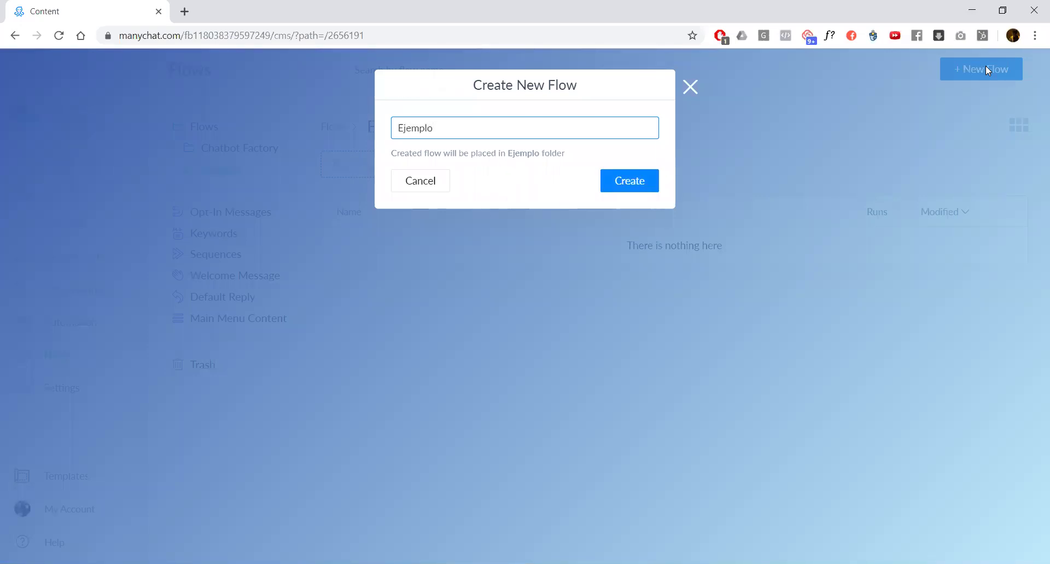
text( Tutorial)
key(Return)
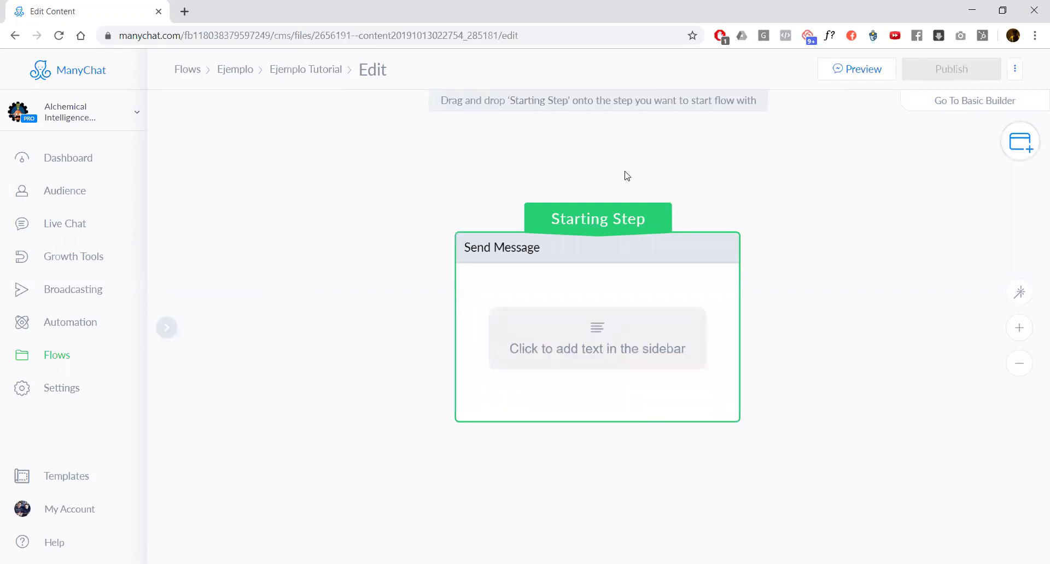
scroll(662, 183, down, 4)
scroll(651, 235, up, 5)
scroll(817, 229, down, 3)
drag(907, 194, 720, 260)
scroll(703, 347, down, 2)
drag(704, 347, 698, 252)
scroll(698, 253, up, 4)
scroll(711, 185, down, 4)
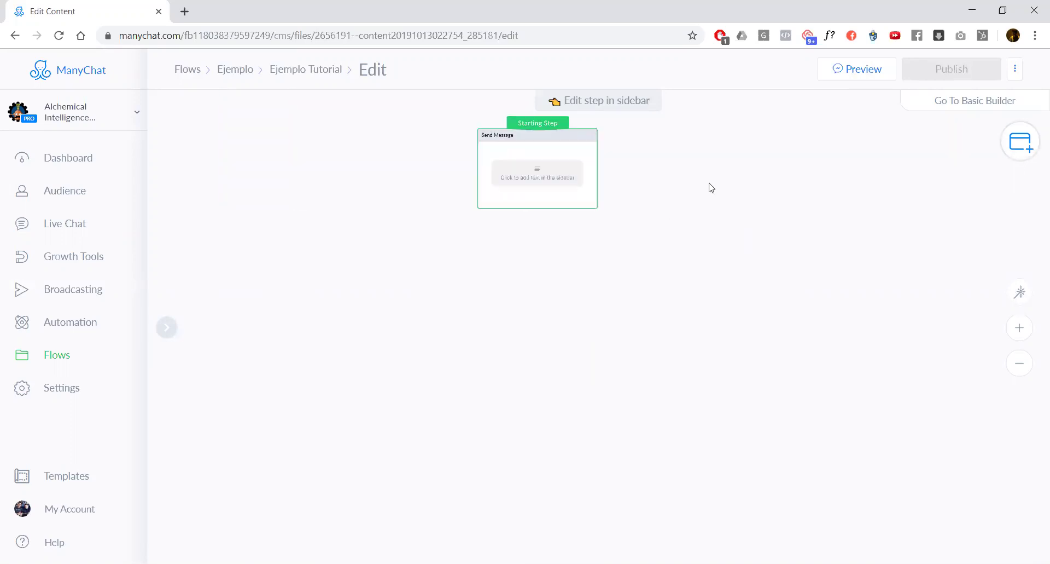
drag(711, 186, 648, 249)
scroll(654, 225, up, 3)
scroll(729, 162, down, 2)
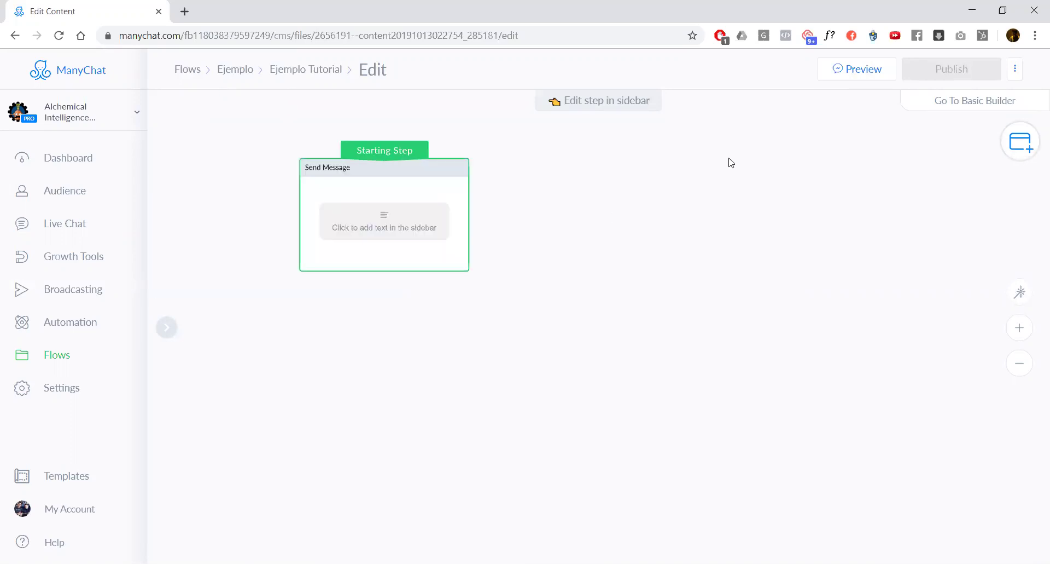
Enter "ftgyhujkkjh" as the text of the starting Send Message step and publish the flow
click(835, 77)
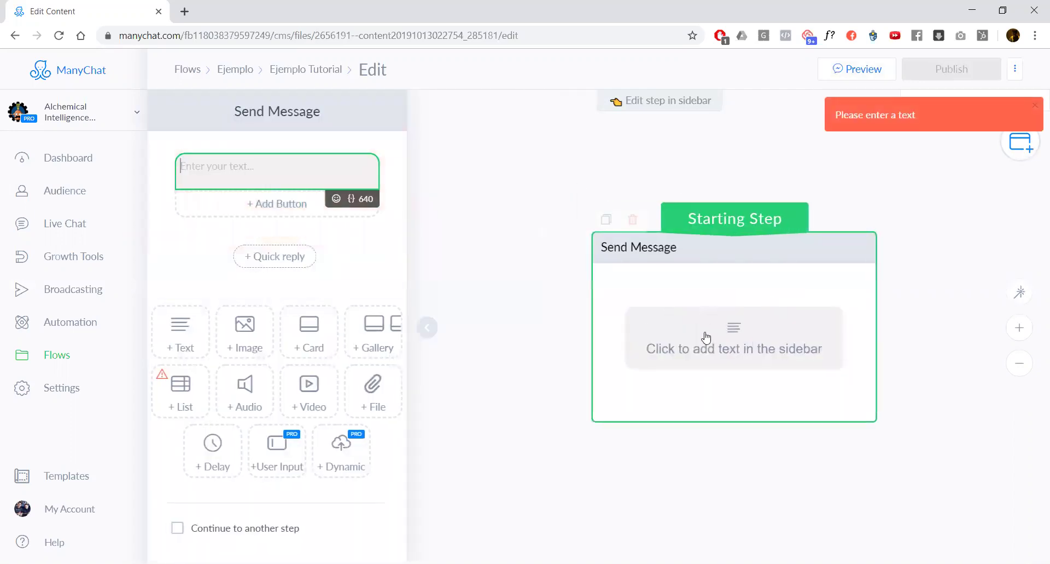
click(278, 175)
text(ftgyhujkkjh)
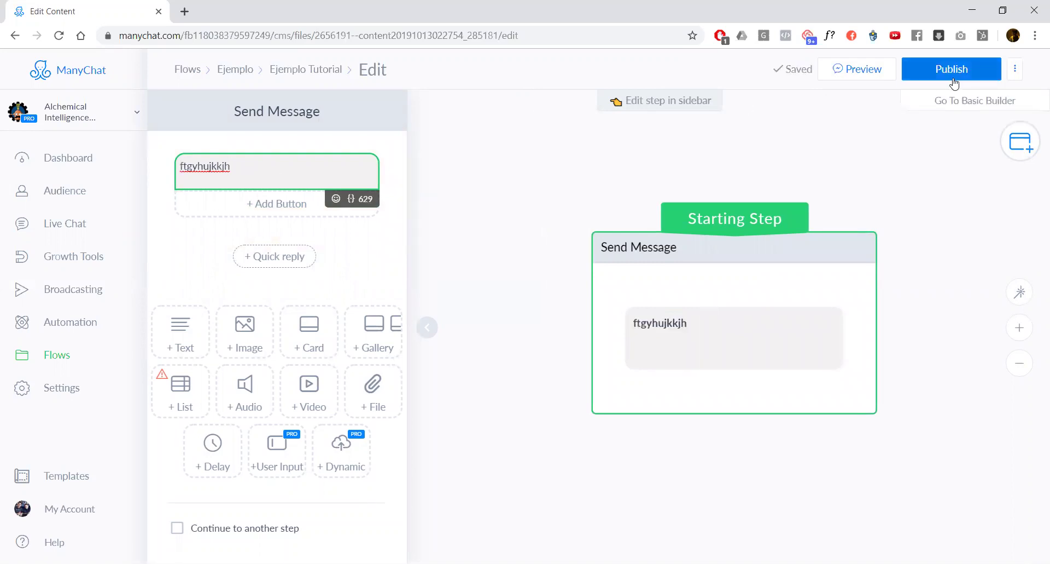
click(952, 71)
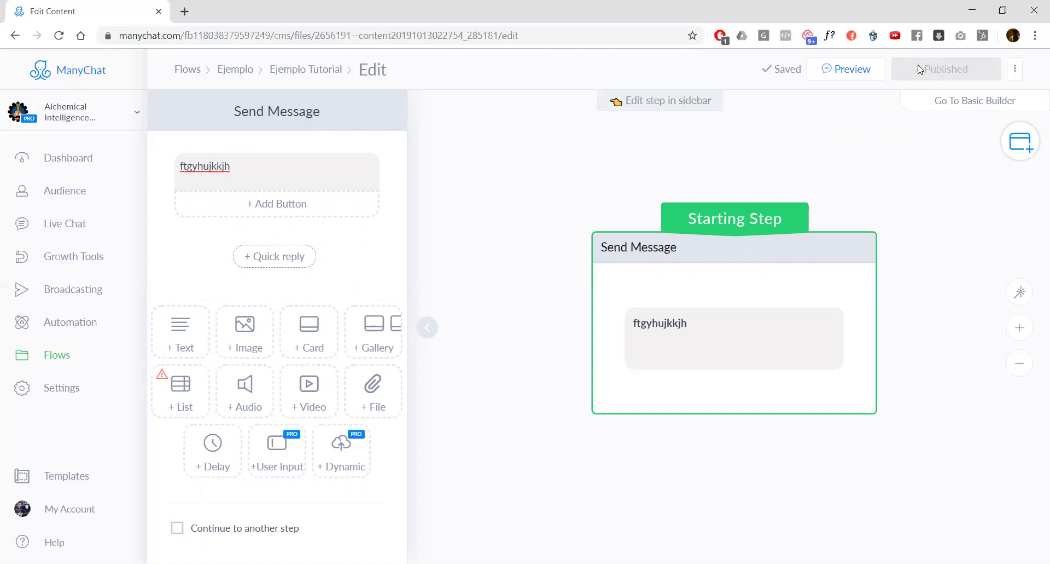
Replace the text of the starting Send Message step with "Hola"
click(310, 171)
key(ctrl+a)
text(Hola)
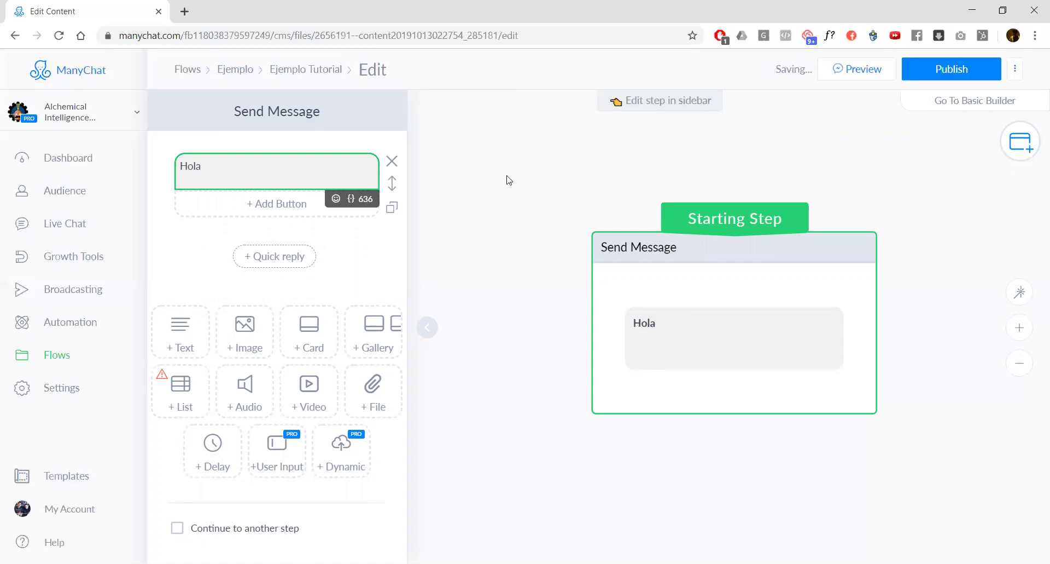
Open the preview of the Ejemplo Tutorial flow and close its dialog
click(549, 167)
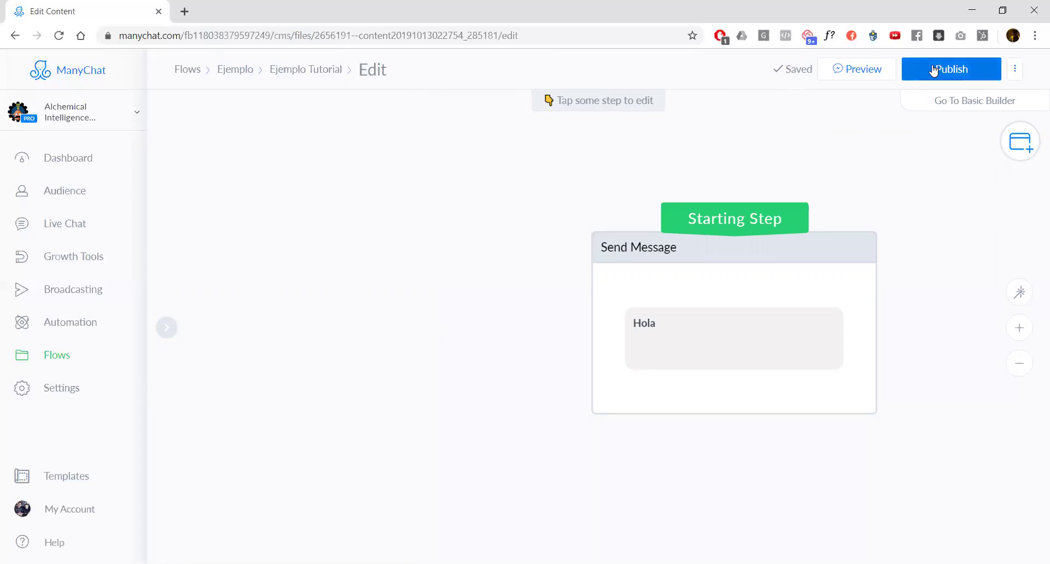
click(870, 67)
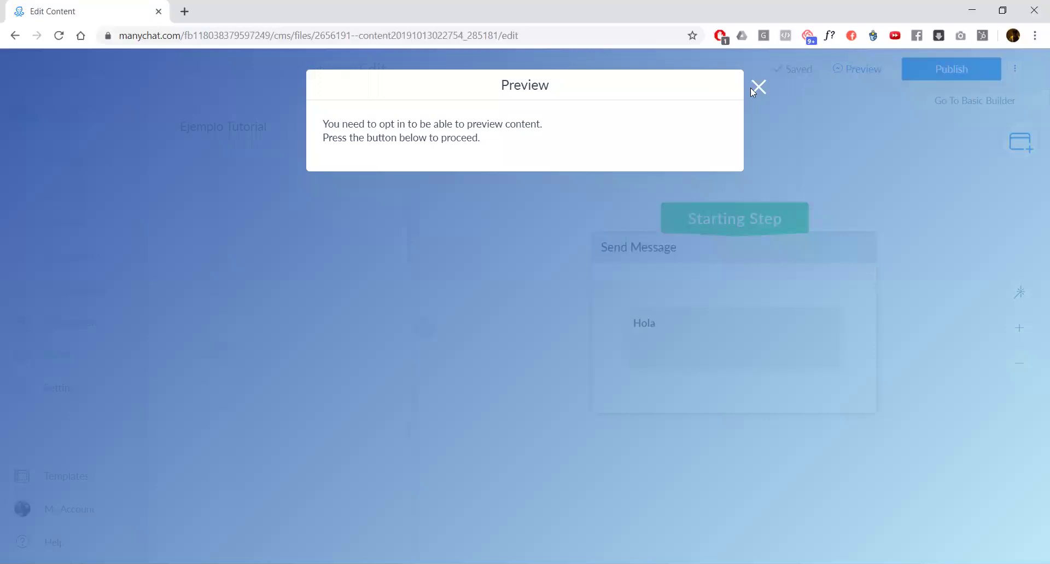
click(760, 88)
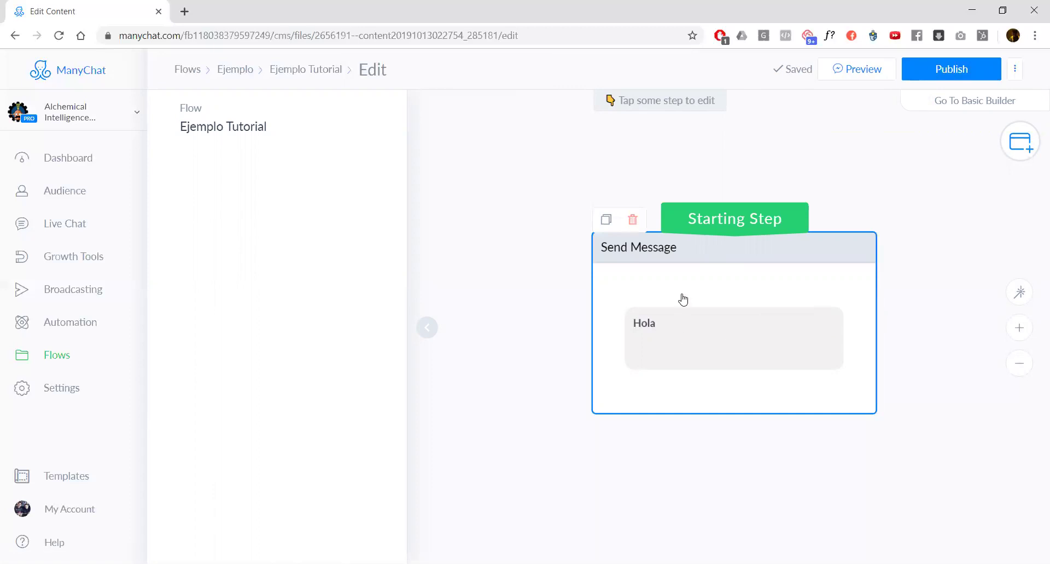
Examine the published version of the flow, including its name and its sent, delivered, opened and clicked statistics
click(306, 70)
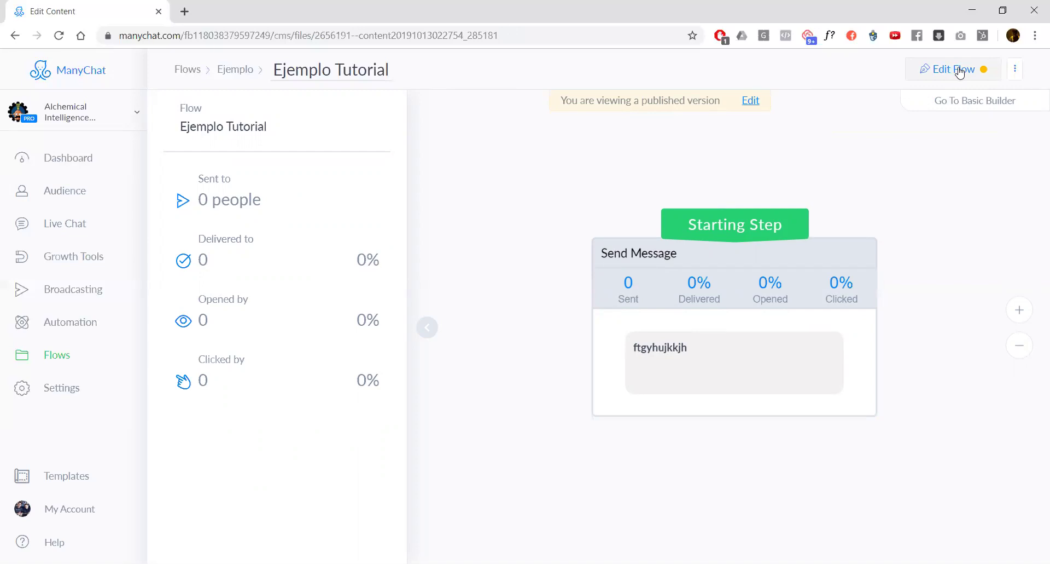
mouse_move(983, 72)
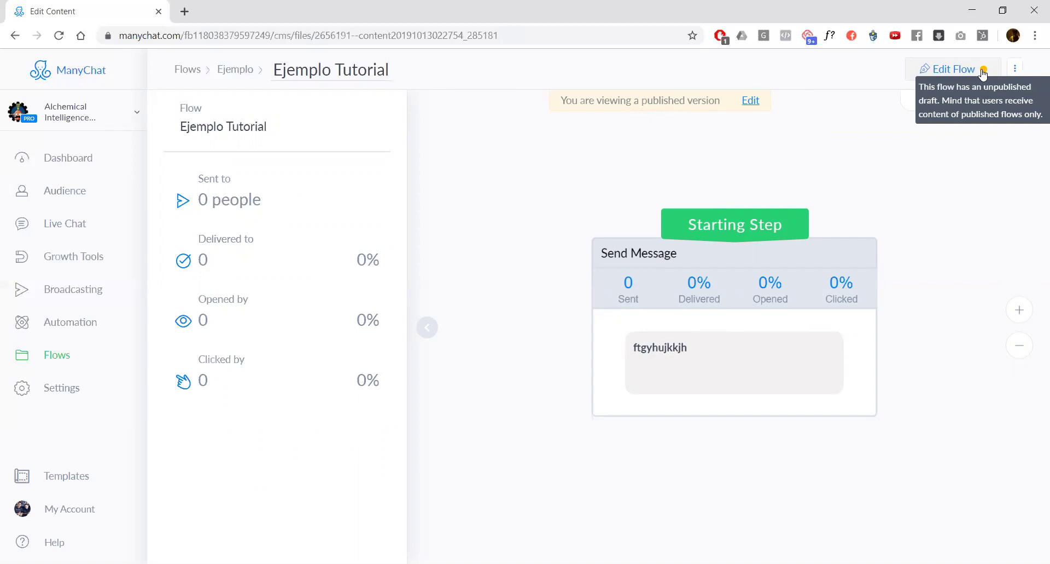
click(314, 75)
click(465, 117)
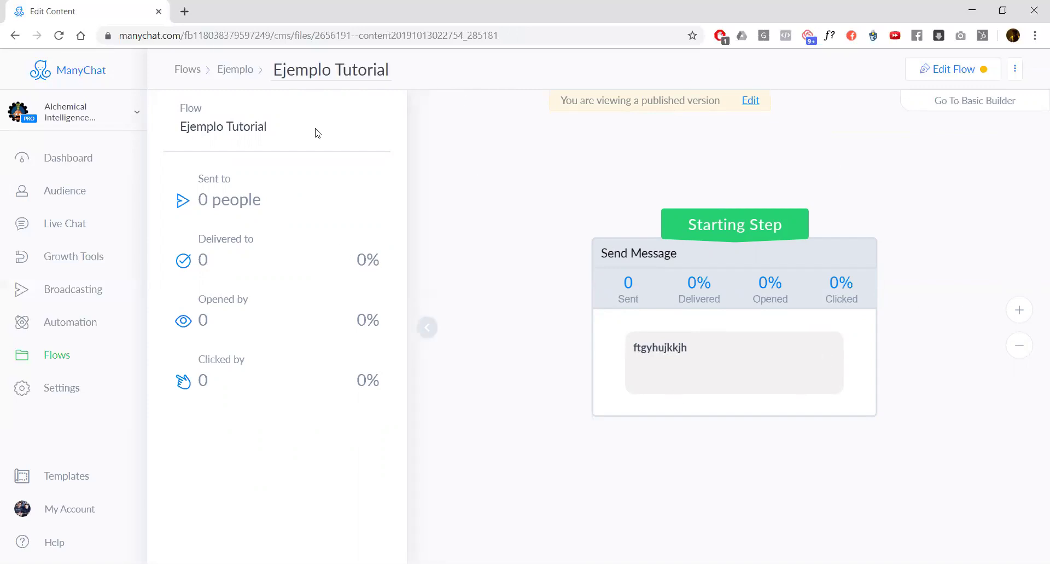
click(338, 69)
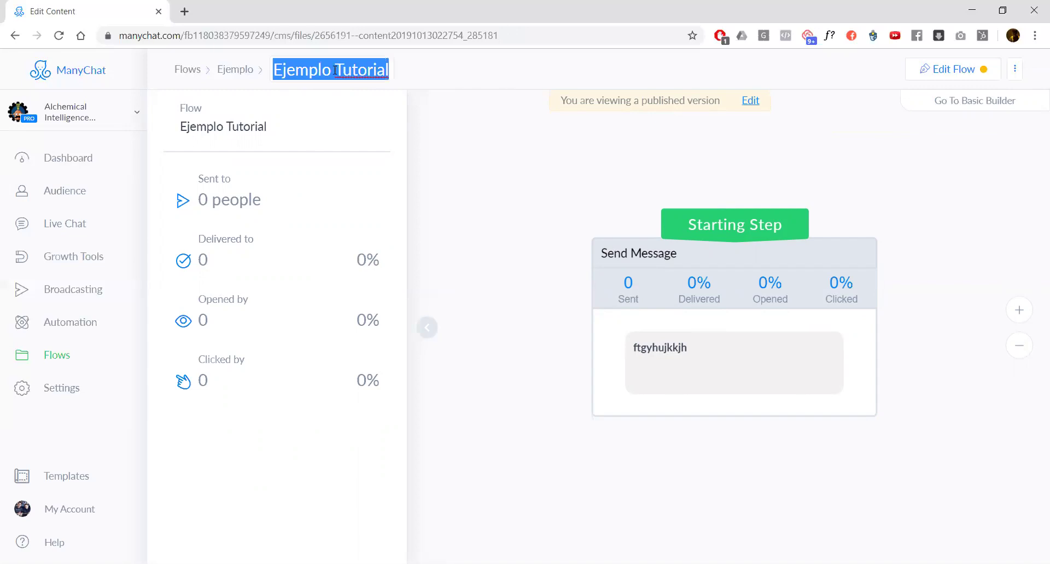
click(524, 155)
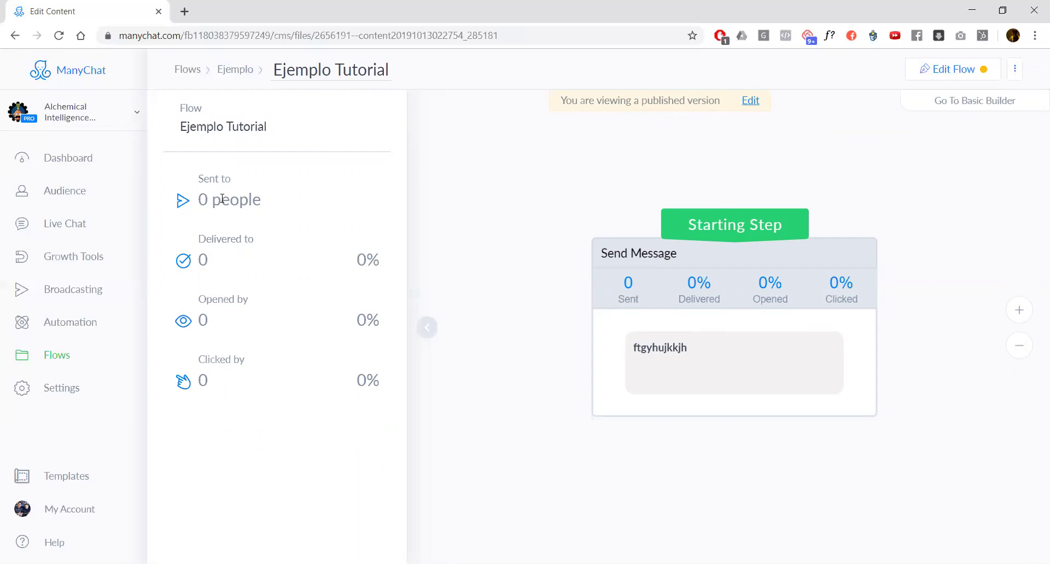
drag(205, 201, 225, 241)
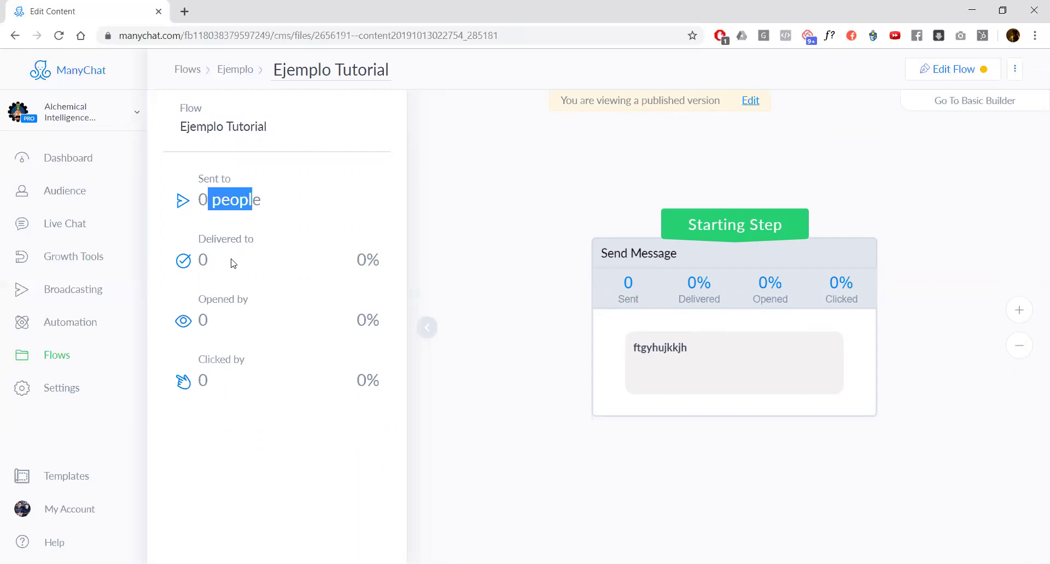
click(236, 263)
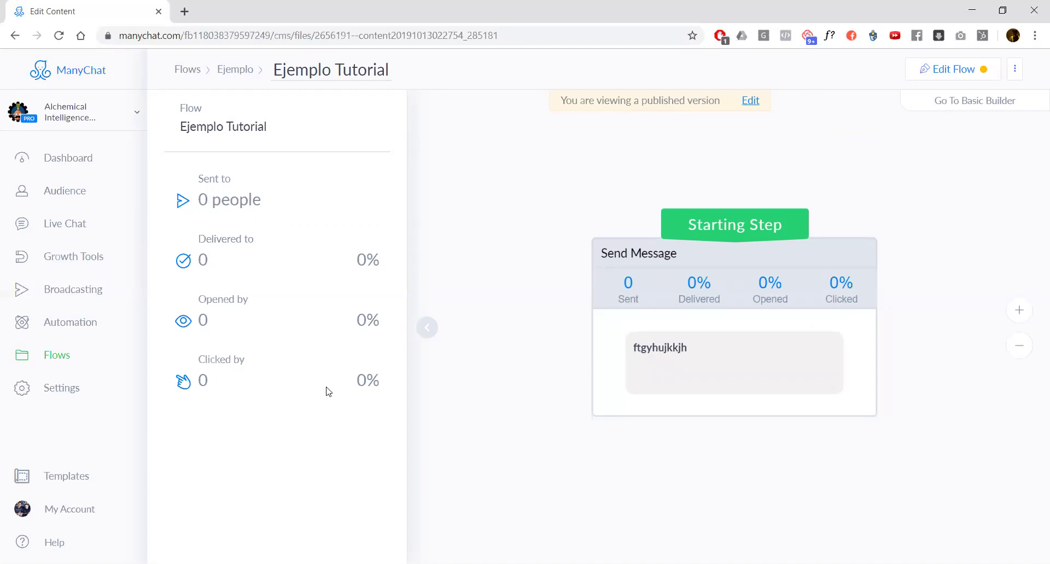
Return to editing the draft of the Ejemplo Tutorial flow, leaving no step selected
click(698, 340)
click(891, 178)
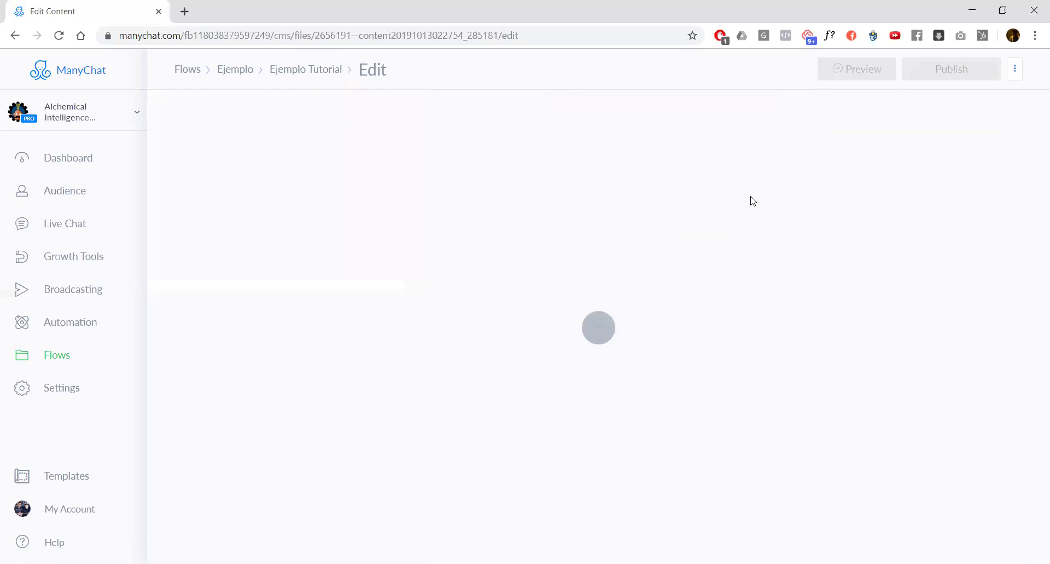
click(711, 322)
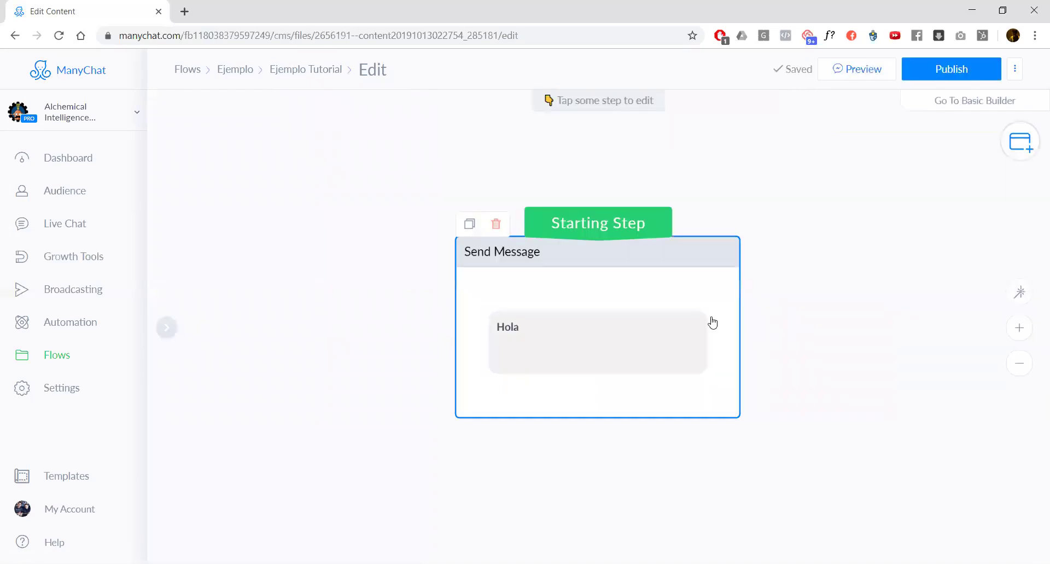
click(887, 142)
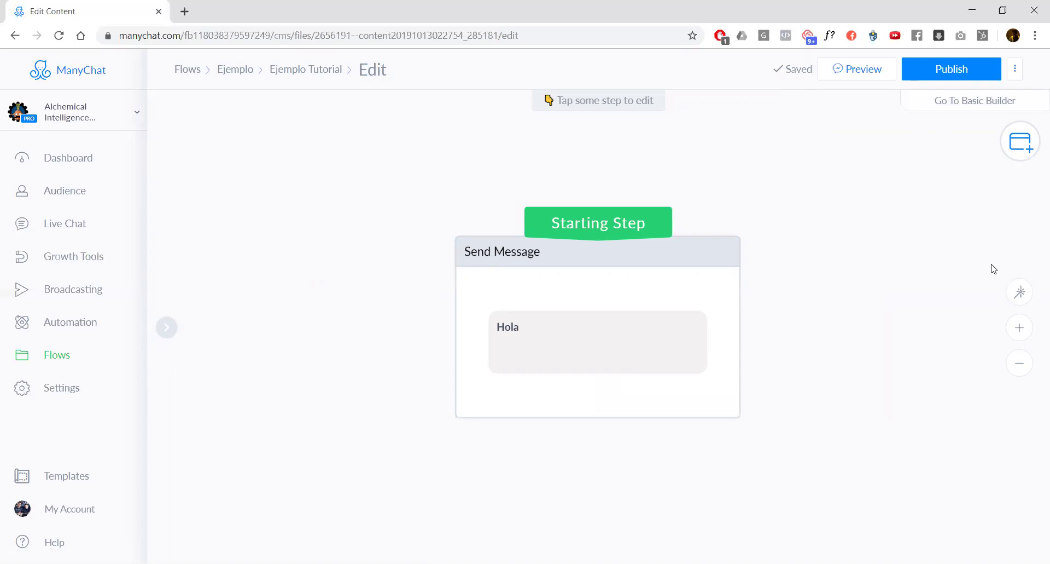
Examine the flow canvas at several larger and smaller zoom levels
click(1019, 327)
click(1020, 363)
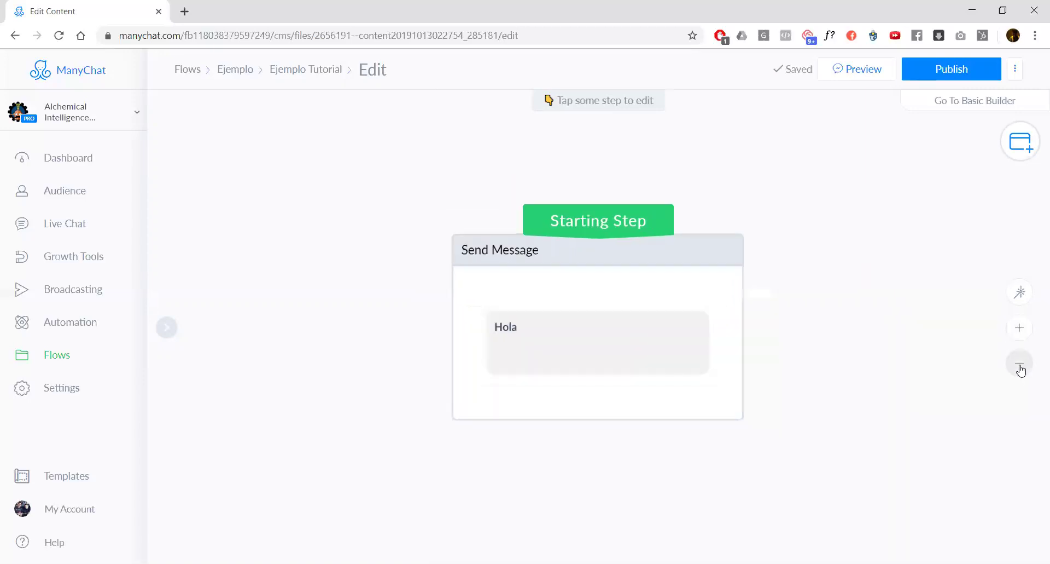
click(1021, 327)
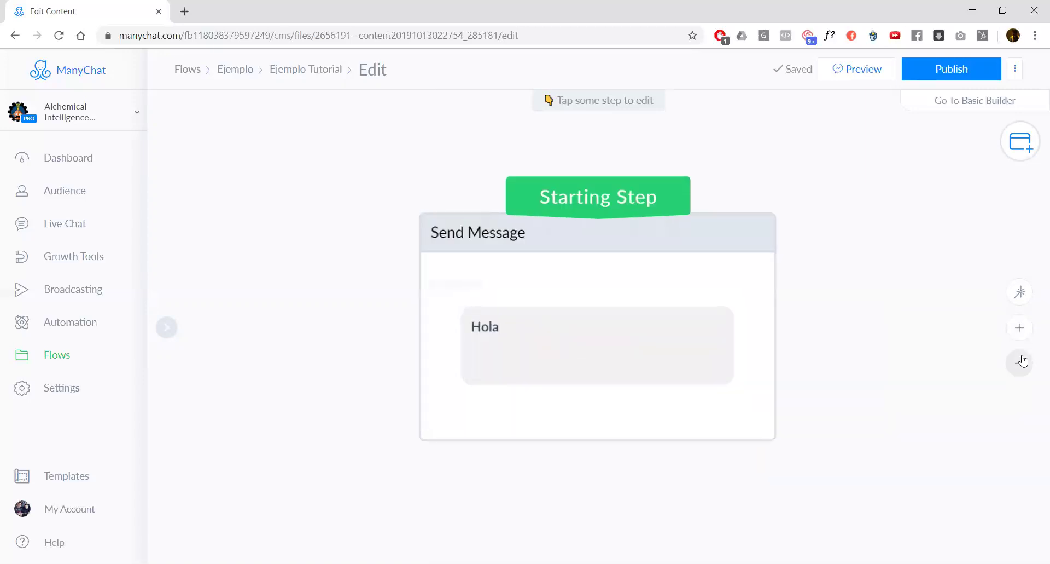
scroll(742, 266, down, 3)
scroll(742, 266, down, 3)
scroll(727, 270, up, 5)
scroll(719, 305, down, 5)
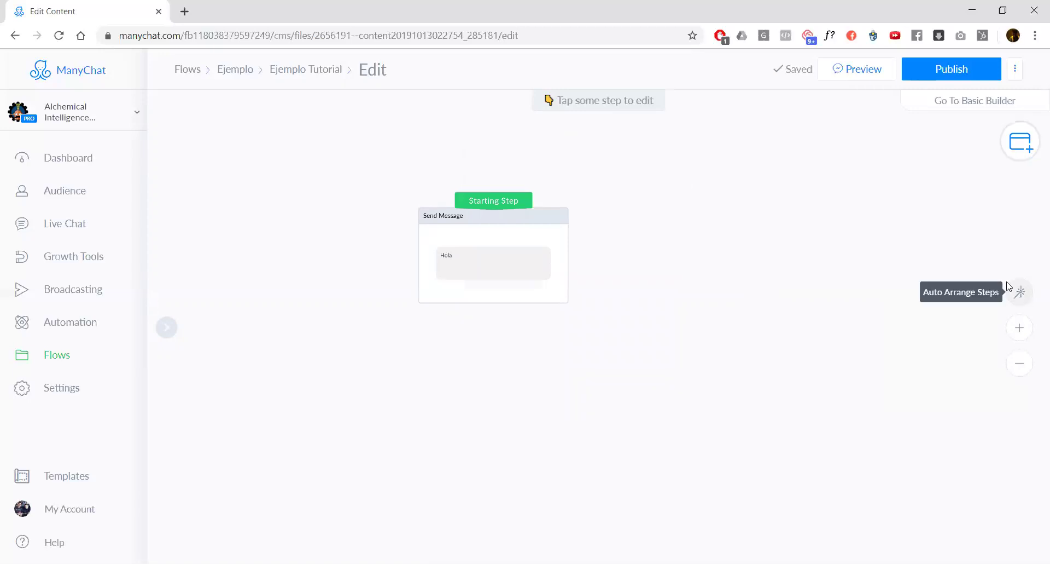
Enable continuing to another step on the starting Send Message step and connect it to a new Send Message step
click(530, 268)
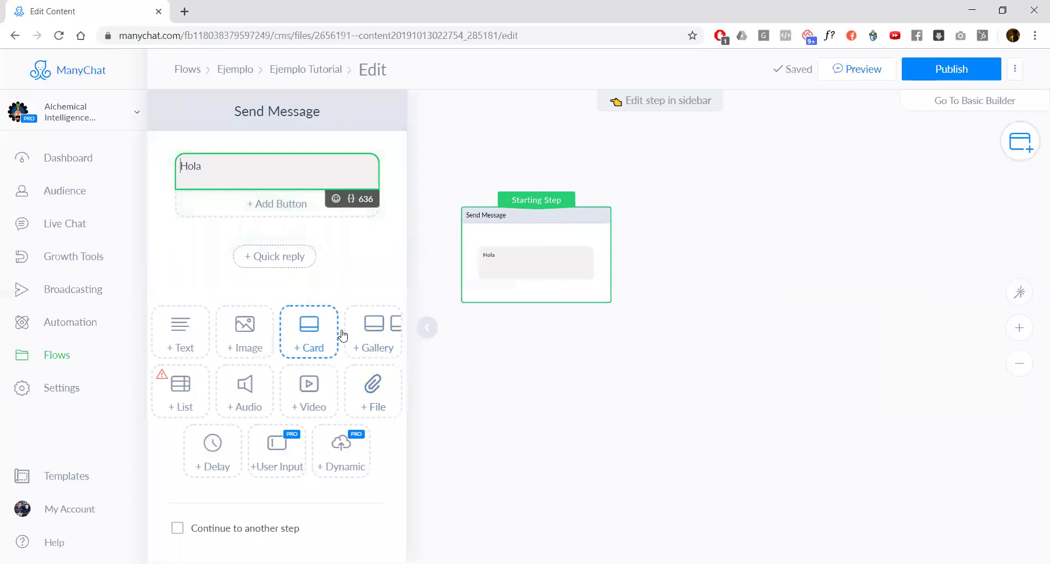
click(177, 527)
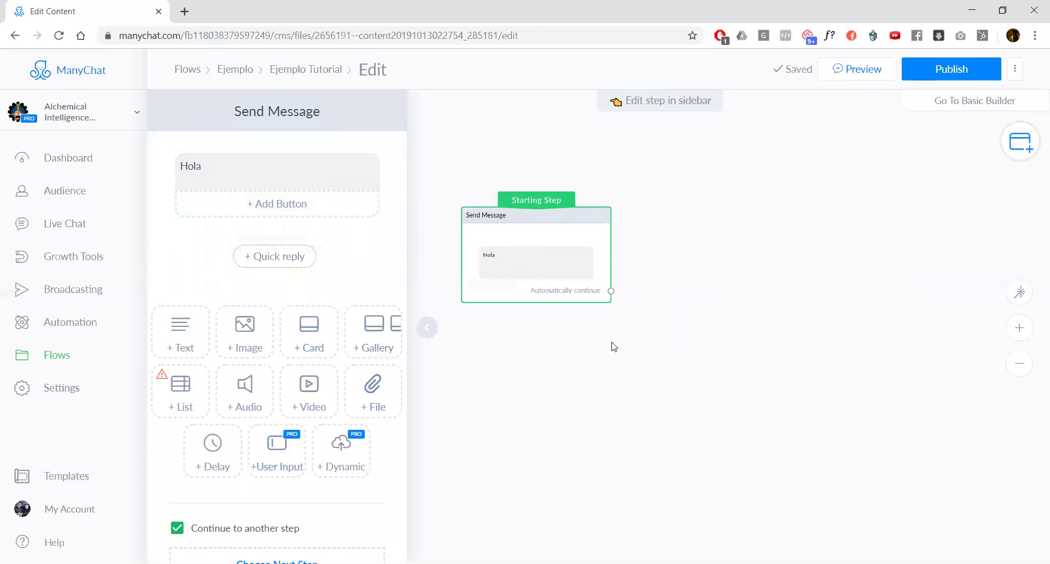
click(611, 290)
click(706, 384)
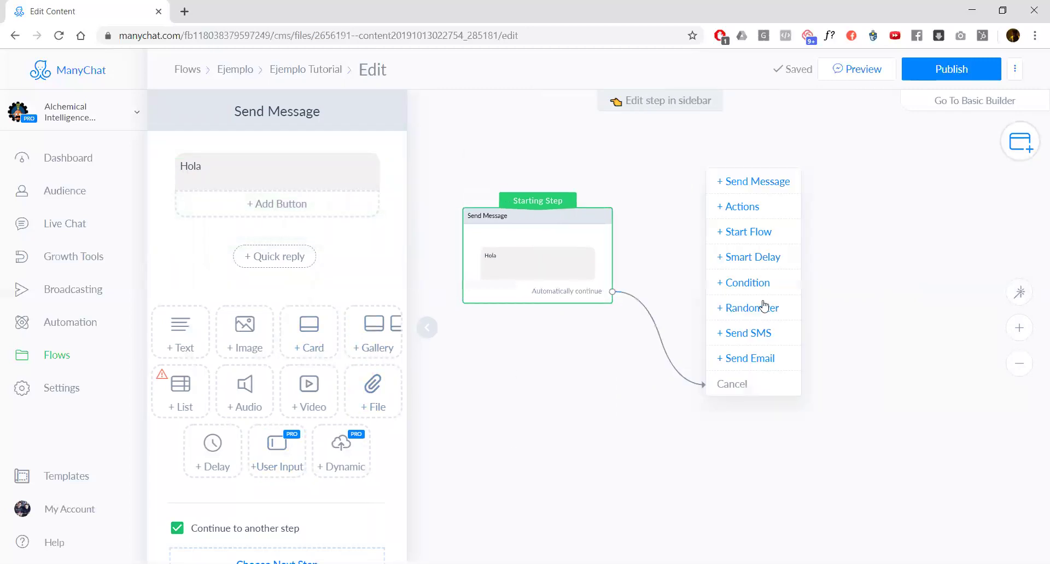
click(731, 182)
Enter "nhuyg" as the text of the second Send Message step
click(343, 168)
text(nhuyg)
click(722, 301)
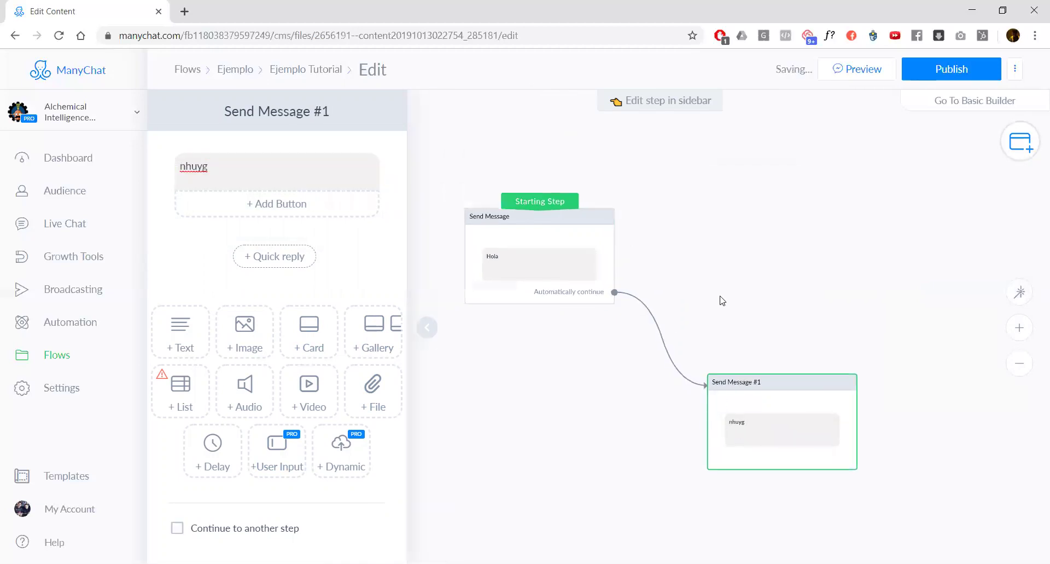
Auto-arrange the flow steps, then move the second Send Message step out of line and auto-arrange them again
scroll(633, 305, down, 2)
scroll(648, 369, up, 3)
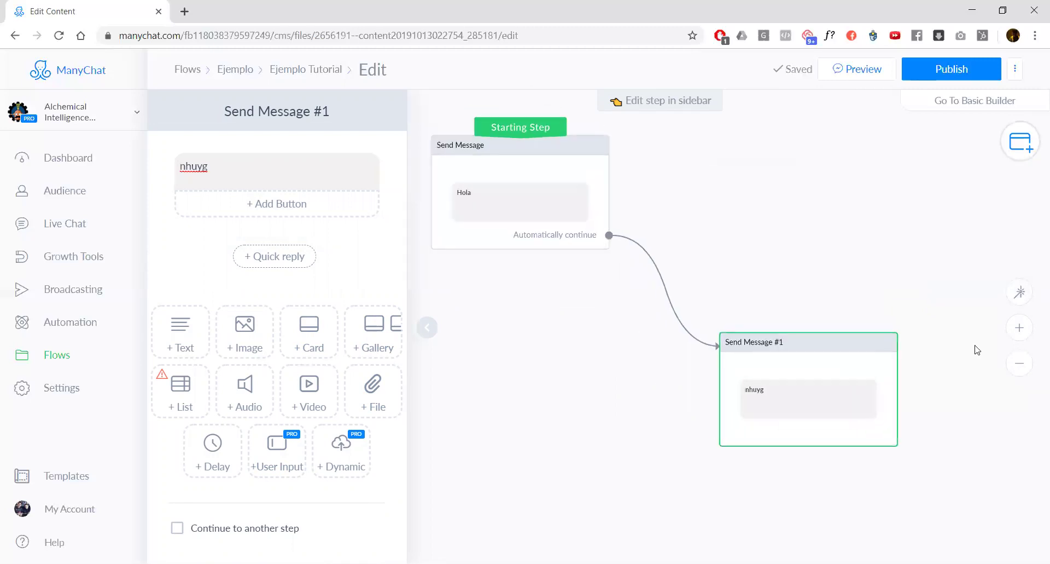
click(1019, 292)
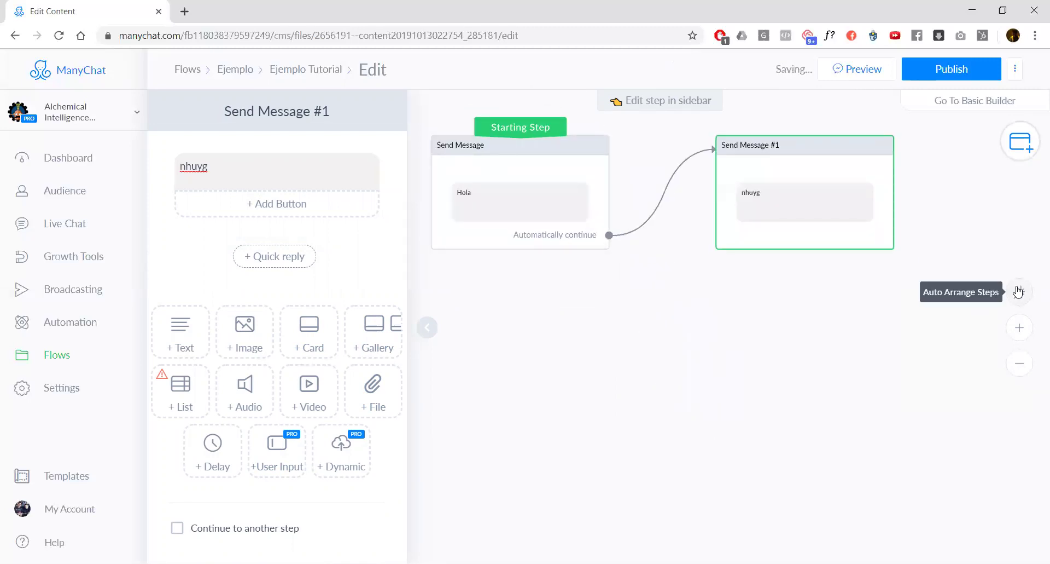
drag(824, 207, 626, 420)
click(1025, 296)
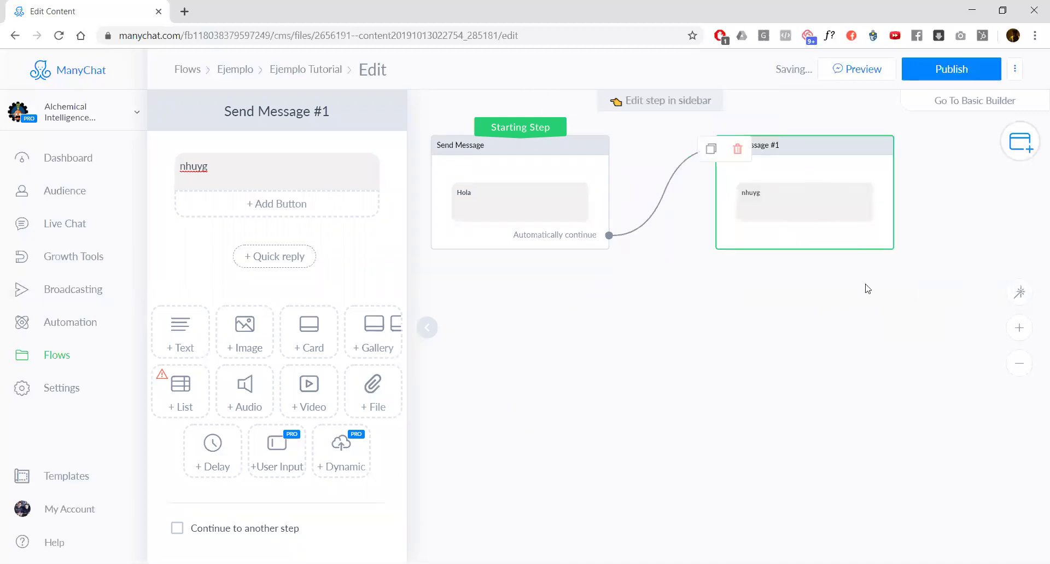
click(823, 376)
drag(839, 357, 606, 372)
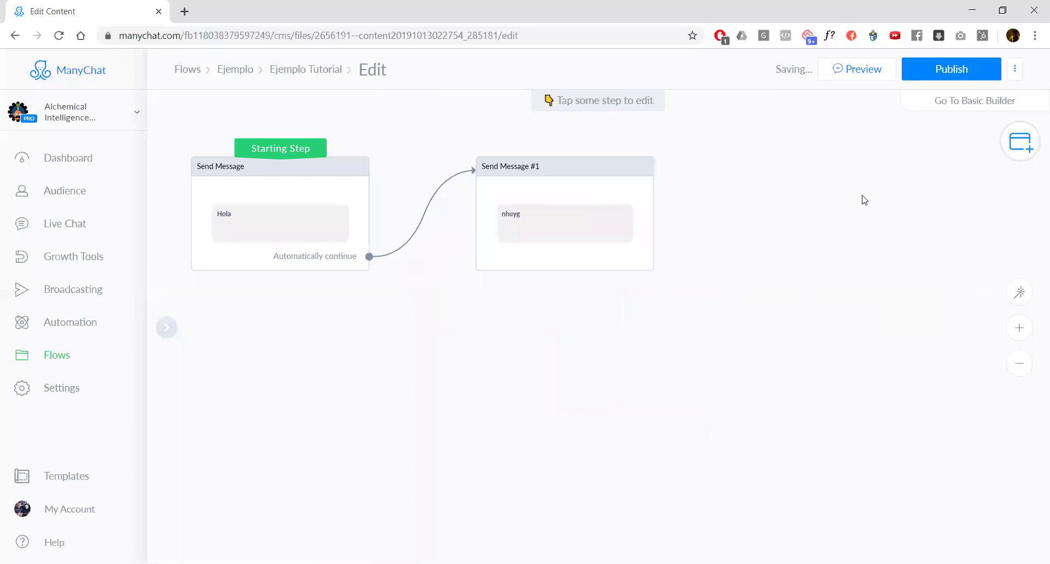
Rename the second Send Message step as "Paso 2"
click(1018, 146)
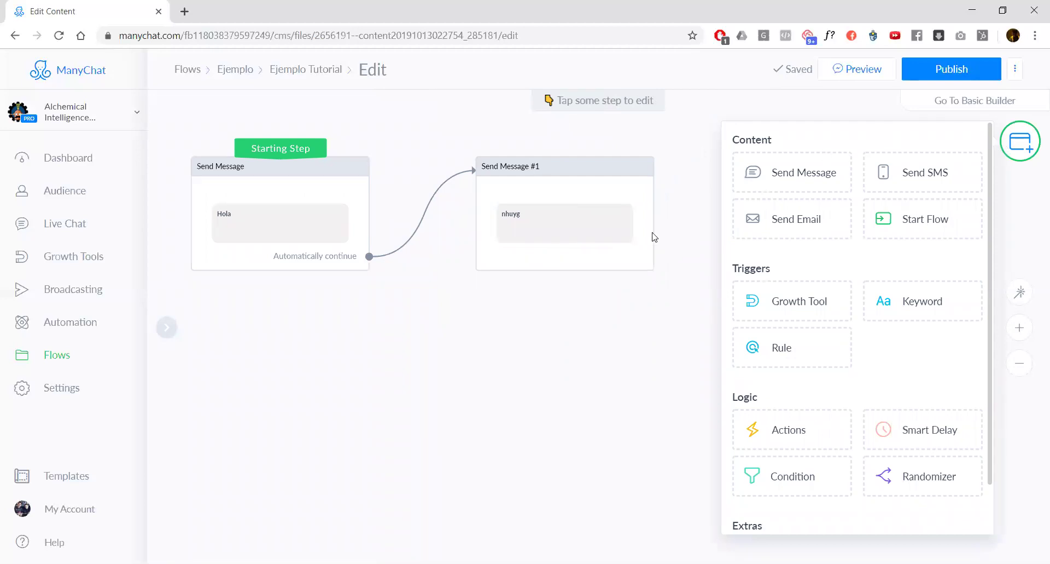
click(574, 181)
click(309, 112)
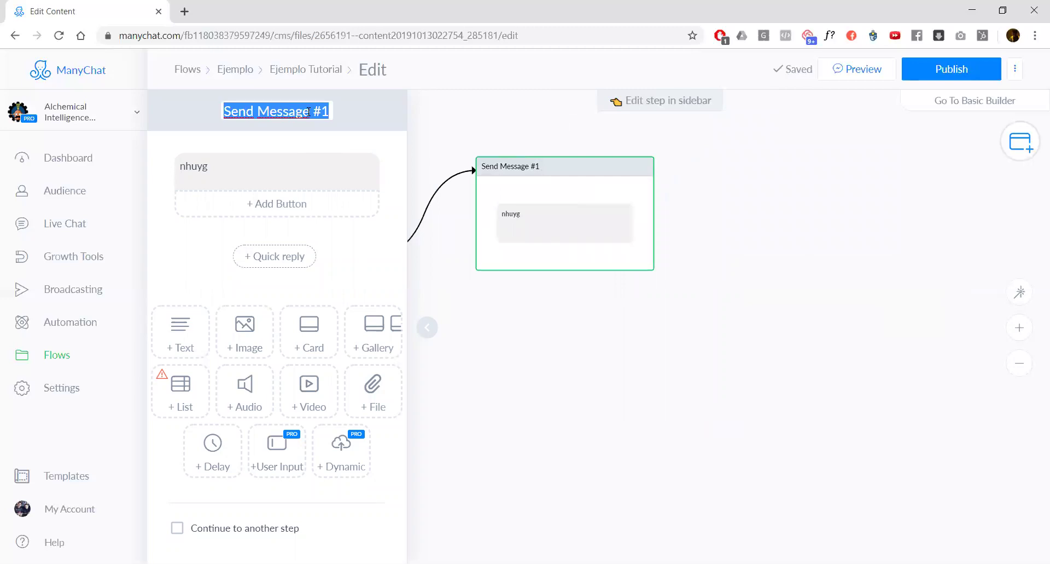
text(Bloque)
key(BackSpace)
key(BackSpace)
key(BackSpace)
key(BackSpace)
key(BackSpace)
key(BackSpace)
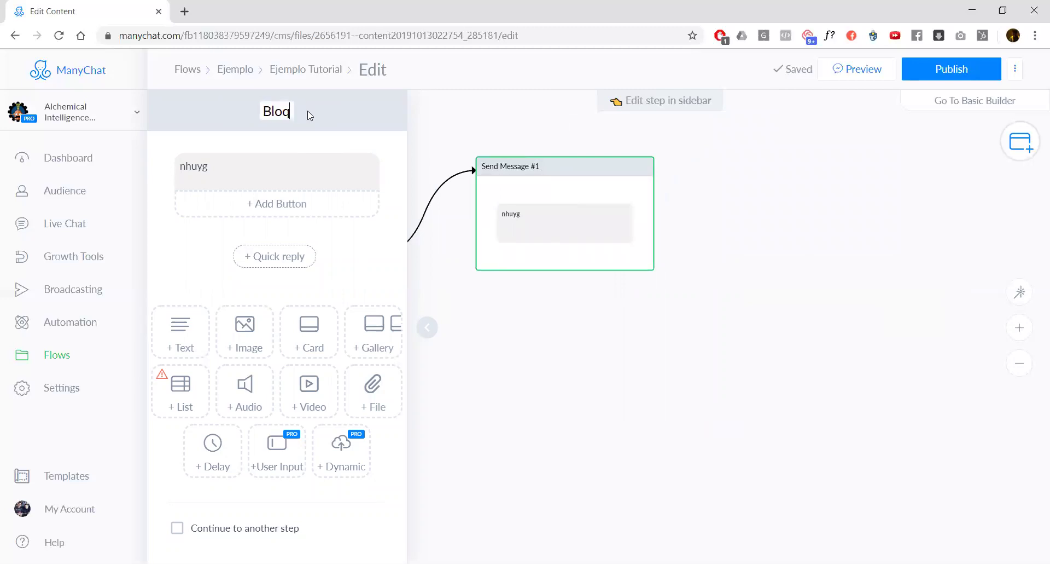
text(Paso 2)
key(Return)
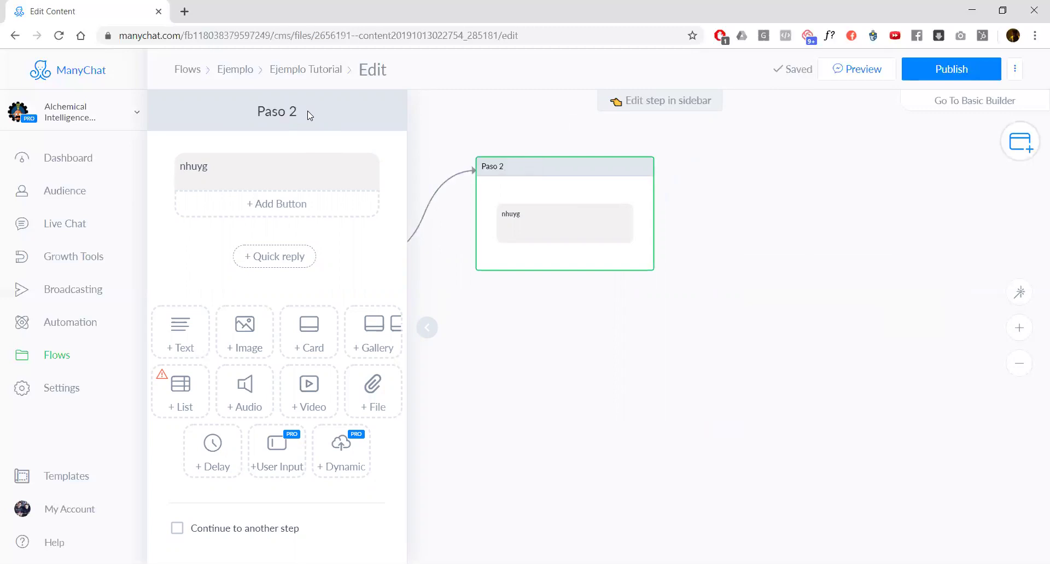
click(845, 244)
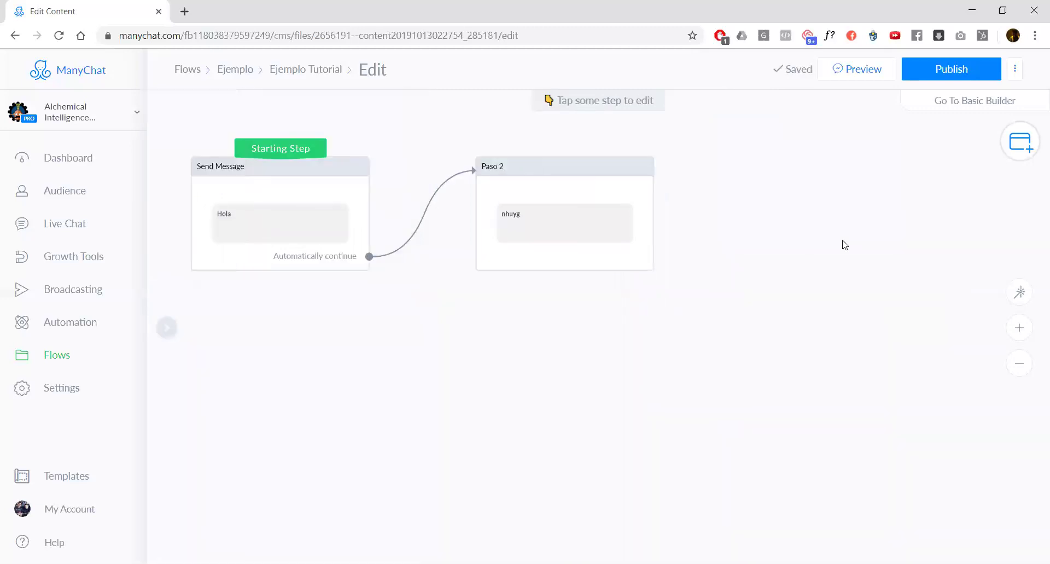
Add an unconnected Send Message step beside Paso 2, and delete it again
click(1031, 141)
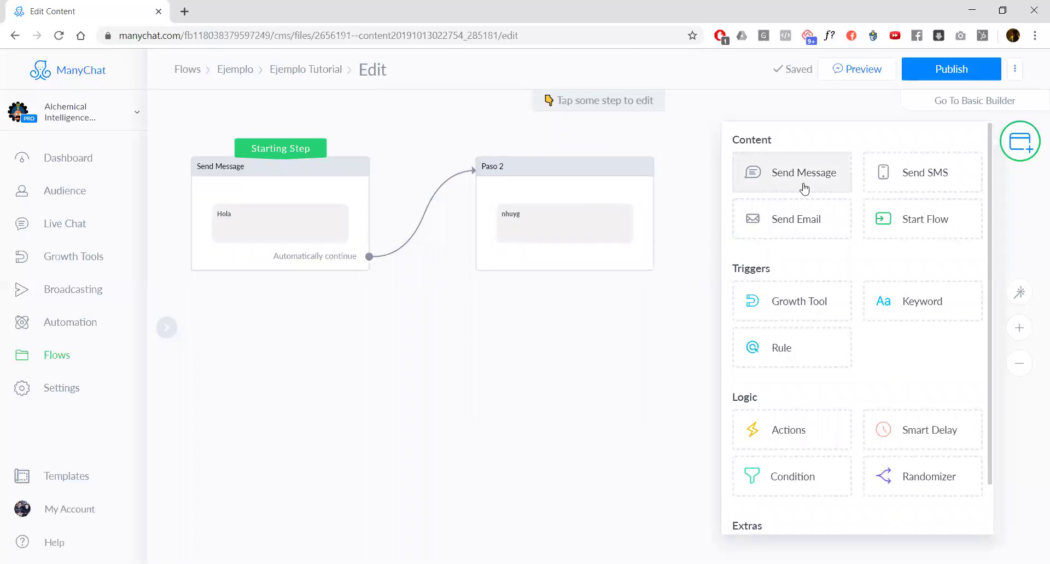
click(804, 186)
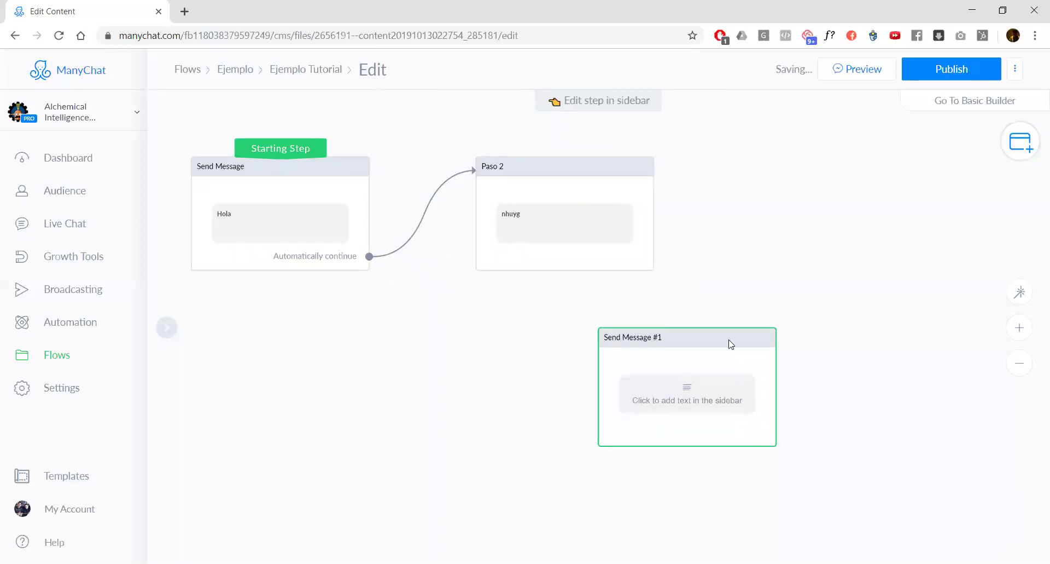
drag(701, 342, 781, 166)
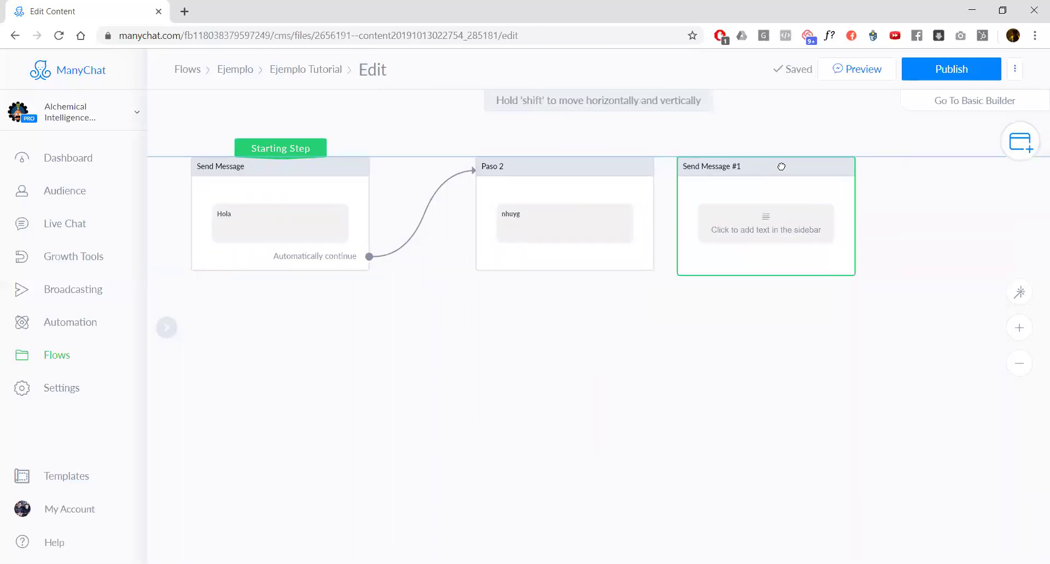
click(767, 230)
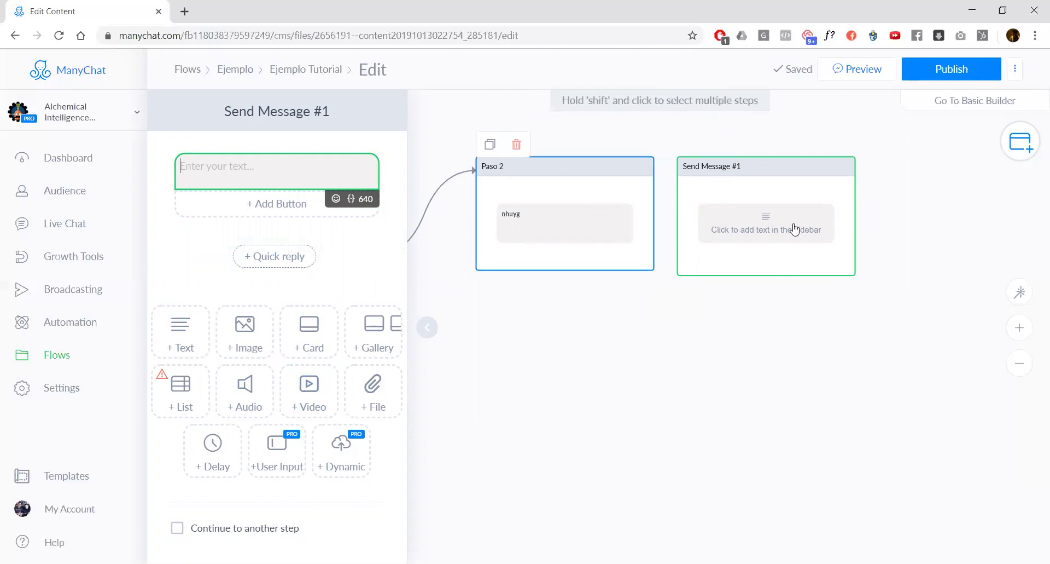
click(718, 145)
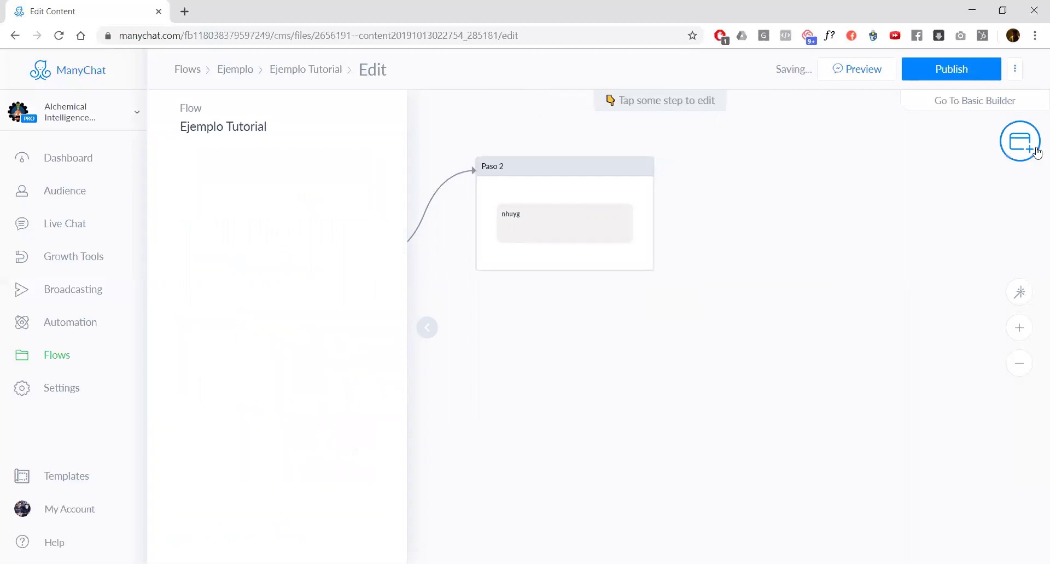
Add a Start another Flow step beside Paso 2 that launches the flow Growth Tool #10 Opt-In Message
click(1021, 141)
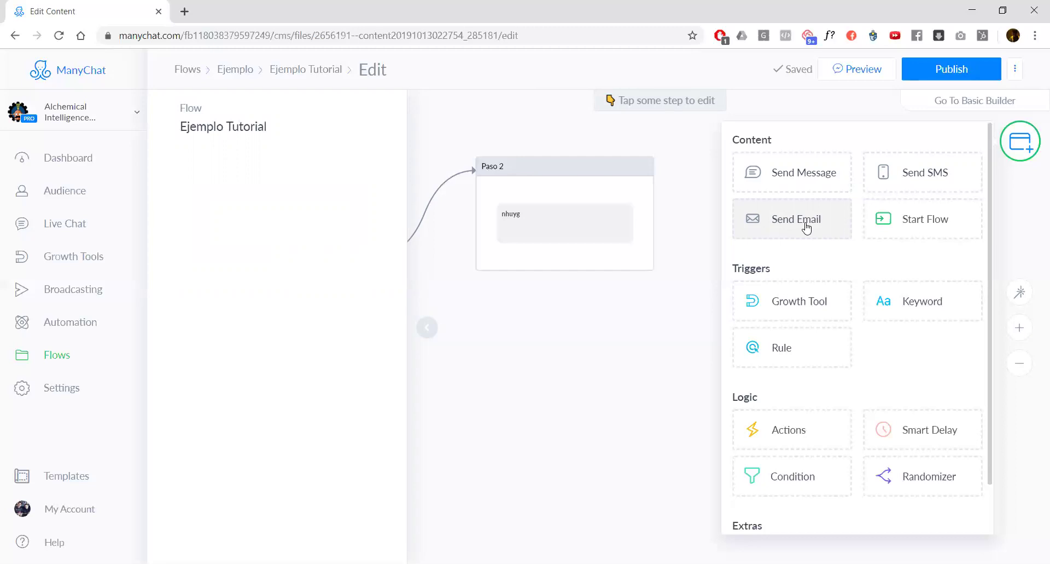
click(917, 231)
drag(827, 314, 805, 206)
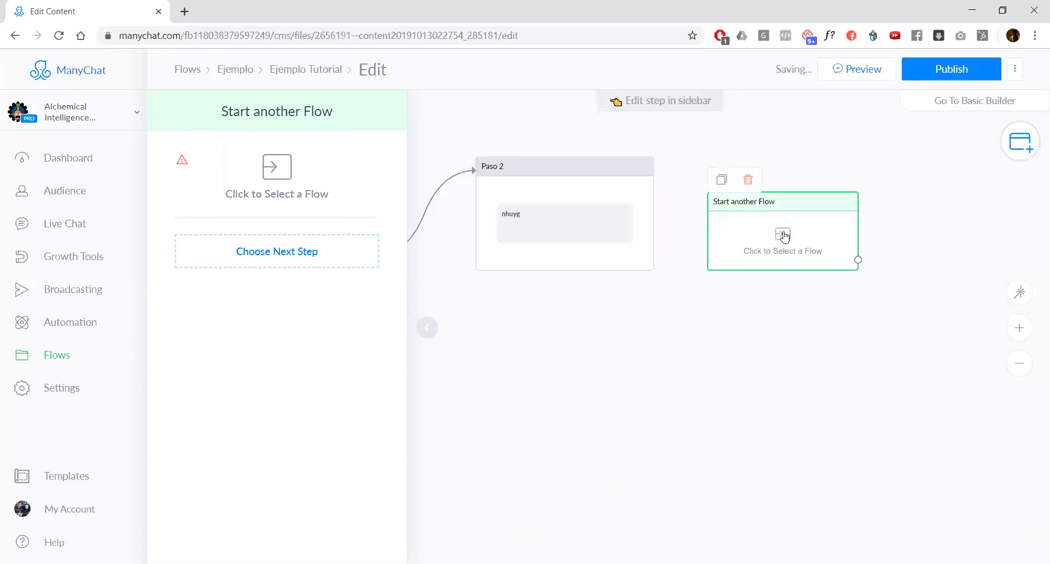
click(317, 157)
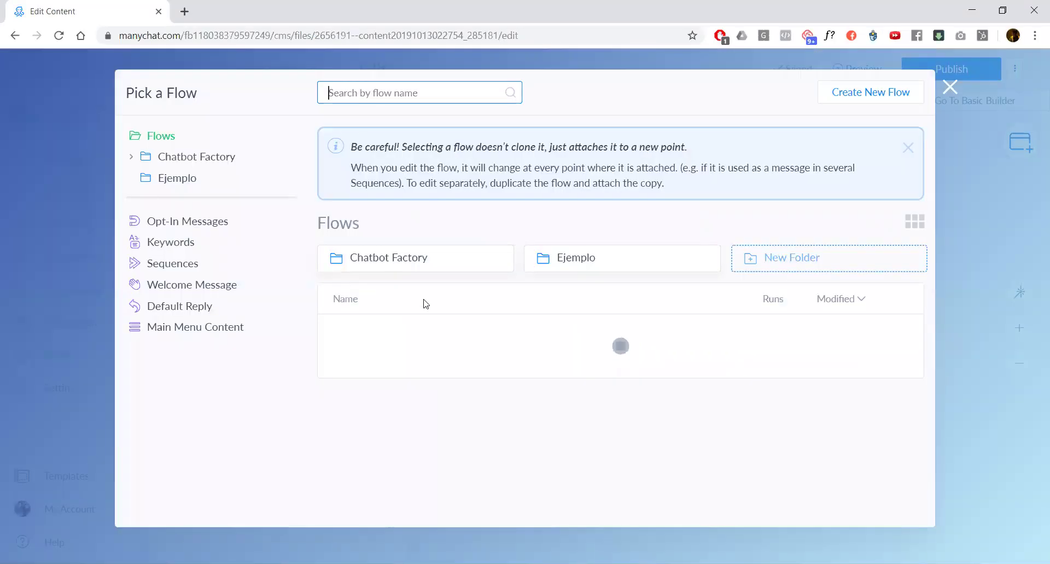
click(391, 363)
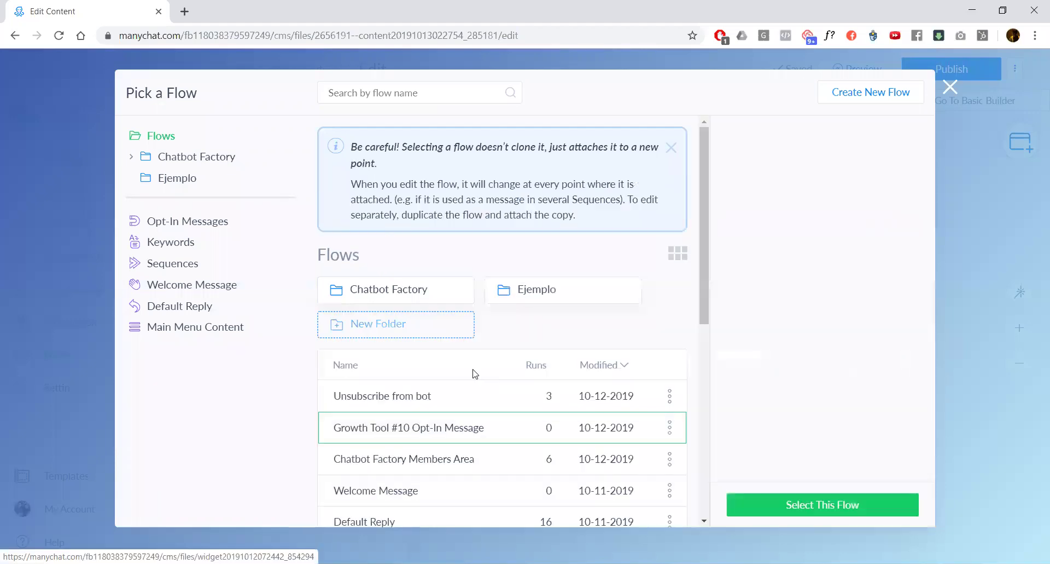
click(750, 506)
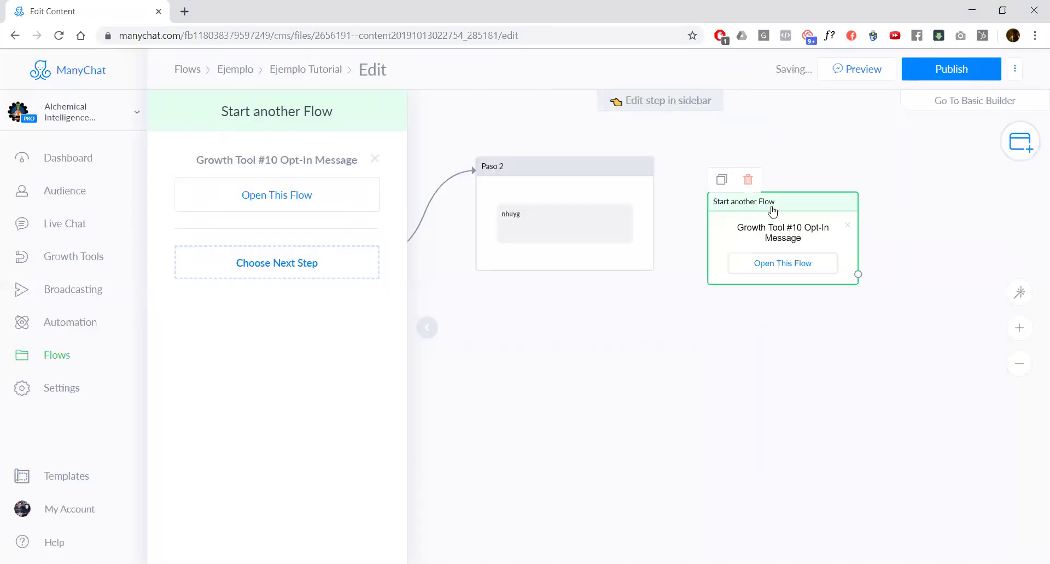
drag(857, 161, 856, 160)
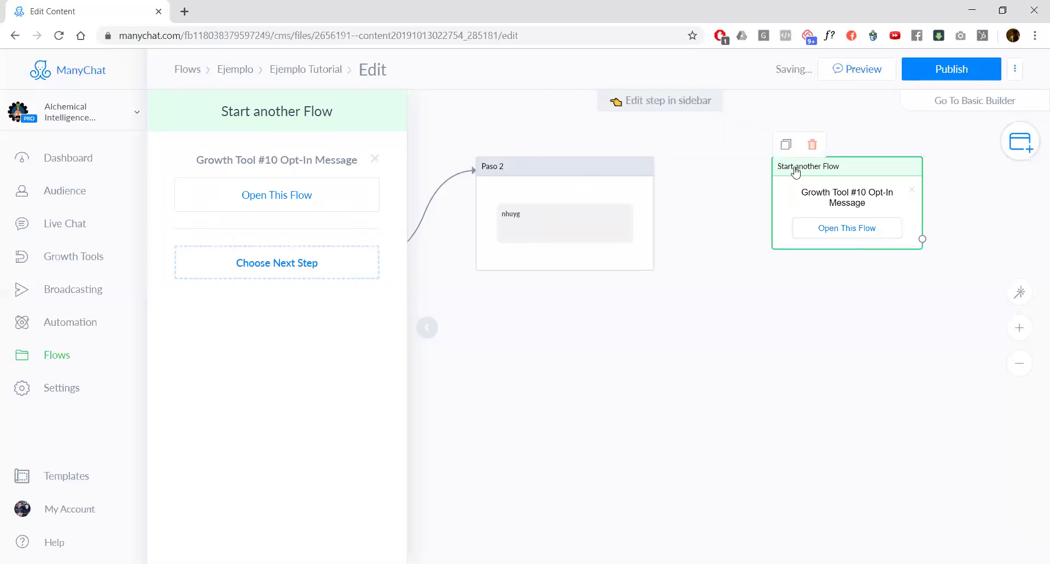
Delete the Start another Flow step that stands beside Paso 2
click(705, 337)
scroll(684, 368, down, 2)
scroll(713, 339, up, 4)
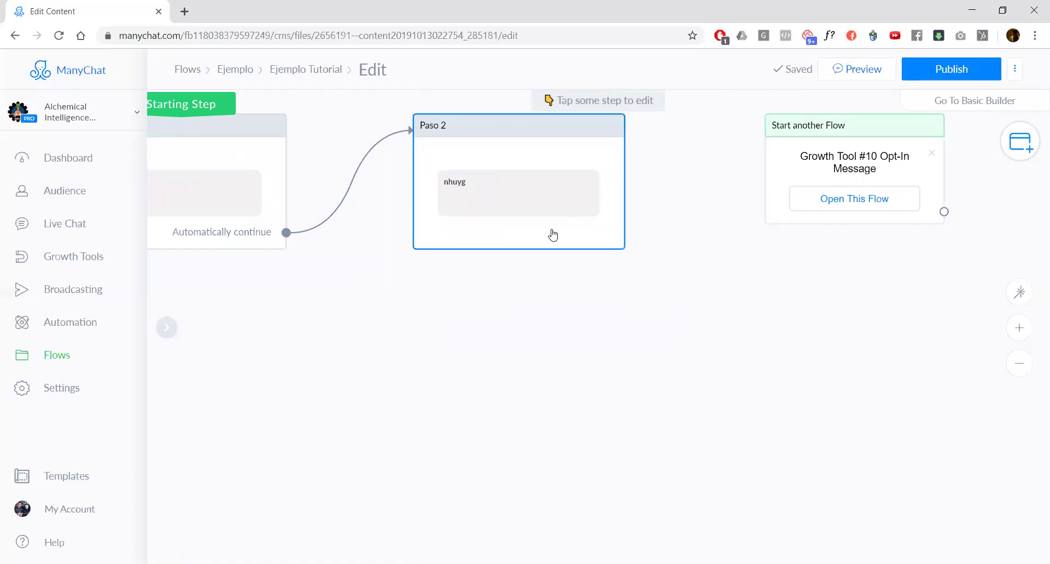
click(549, 231)
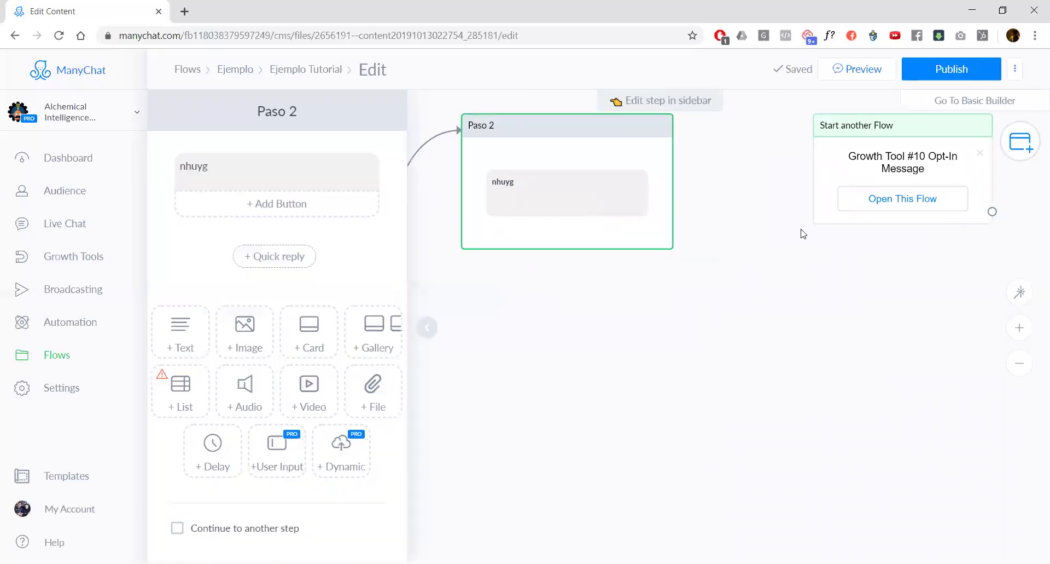
click(933, 166)
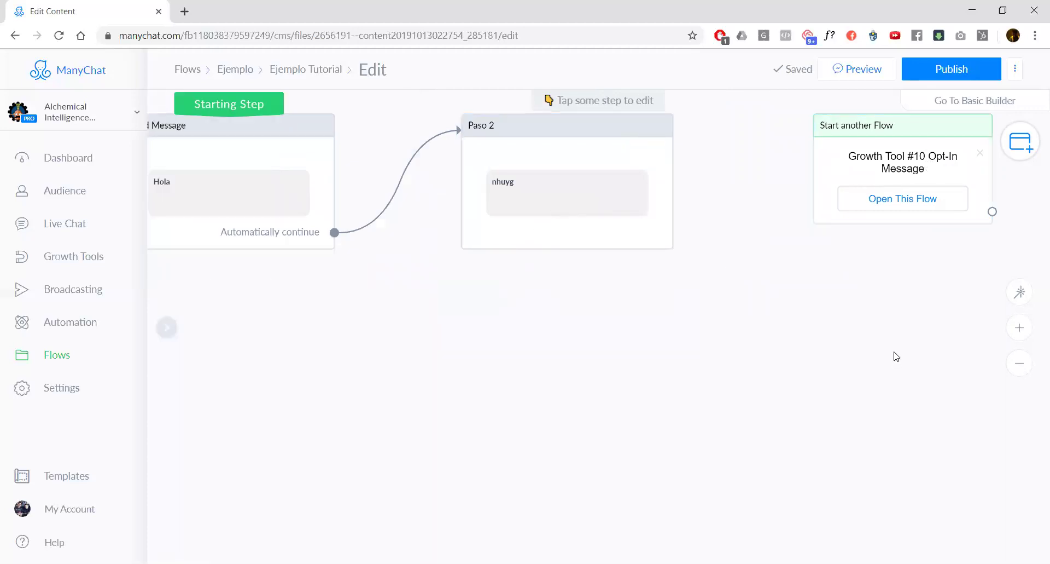
scroll(837, 247, up, 2)
scroll(837, 246, right, 2)
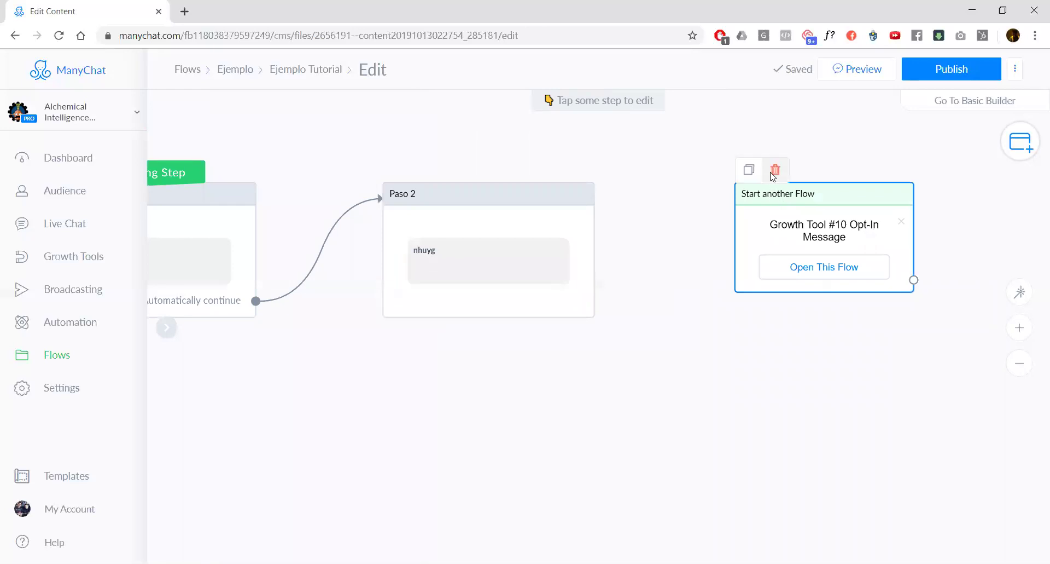
click(775, 171)
key(Return)
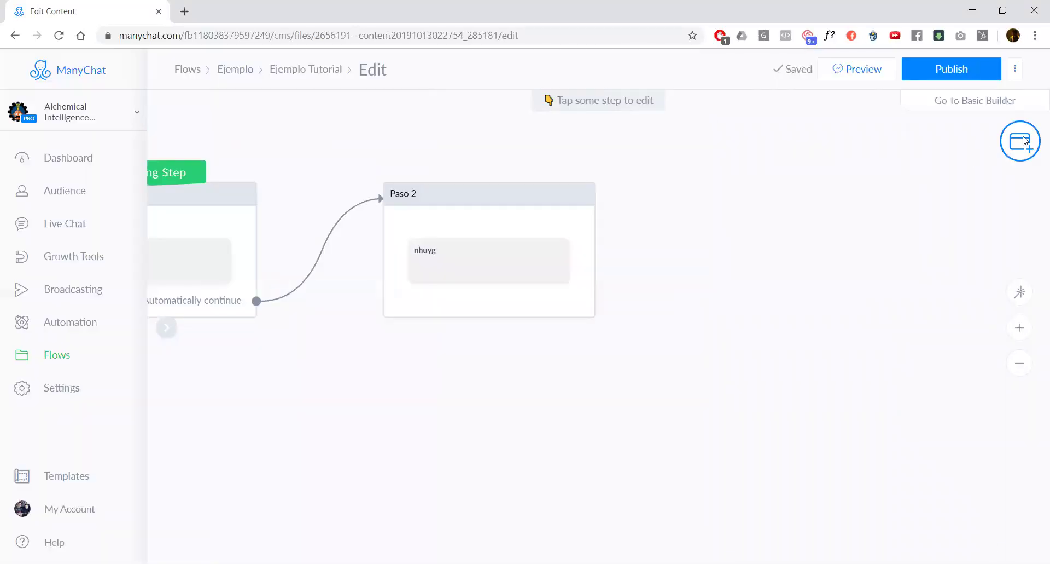
Examine the Growth Tool widget types and the Keyword trigger's entry form among the available triggers
click(1021, 141)
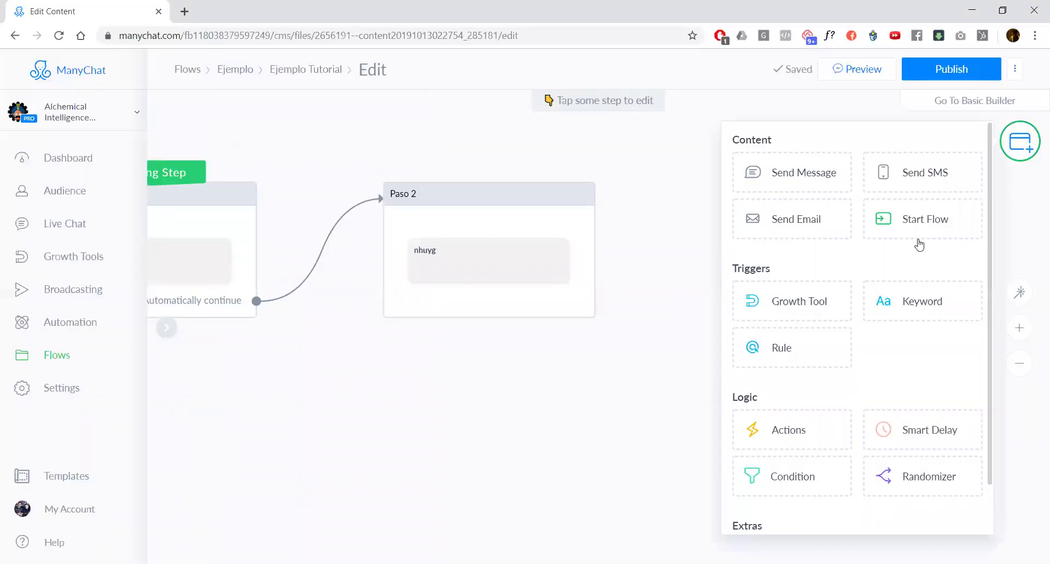
scroll(802, 257, down, 1)
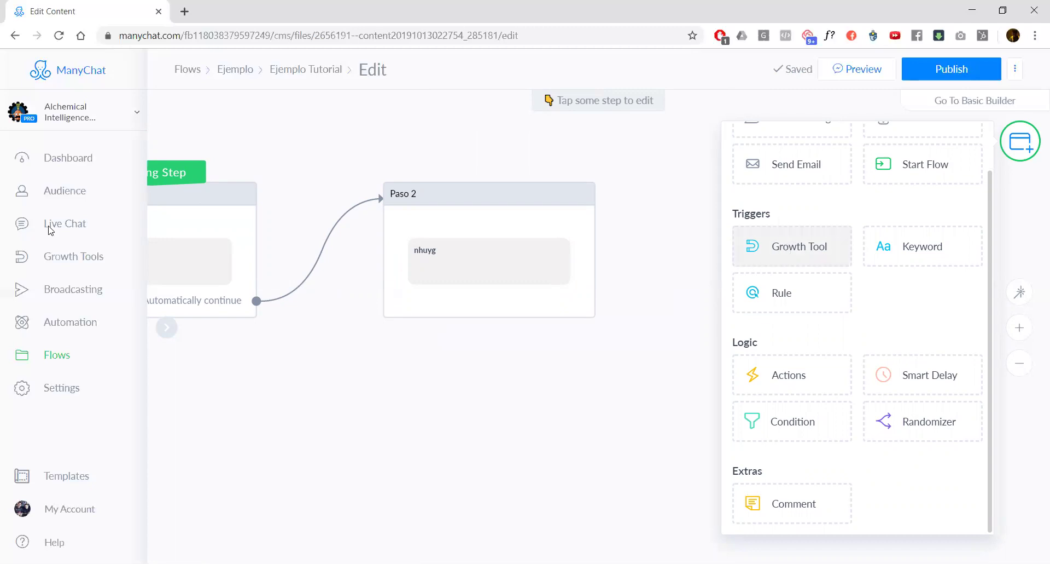
click(781, 257)
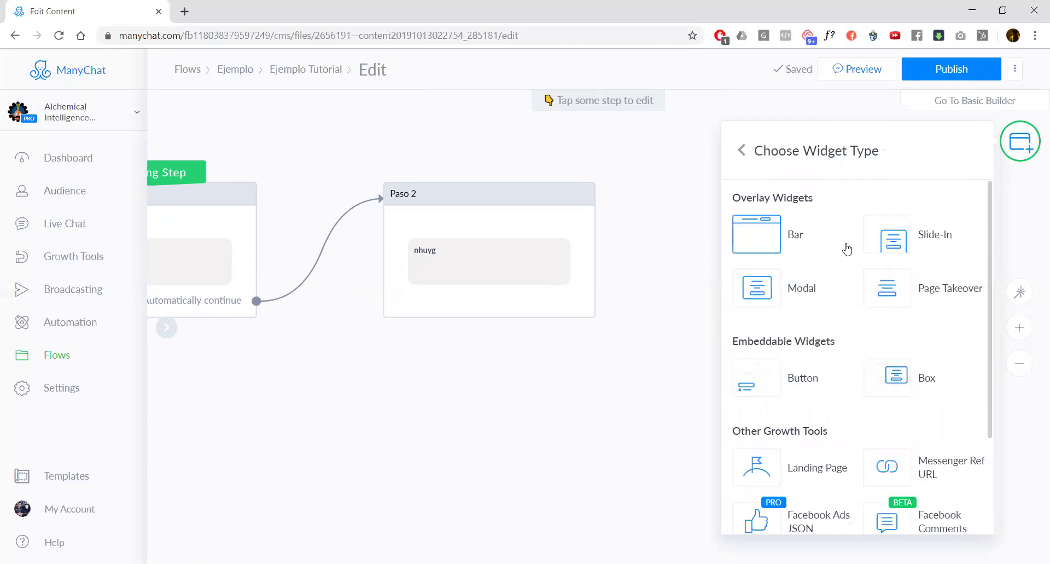
click(668, 244)
click(1006, 137)
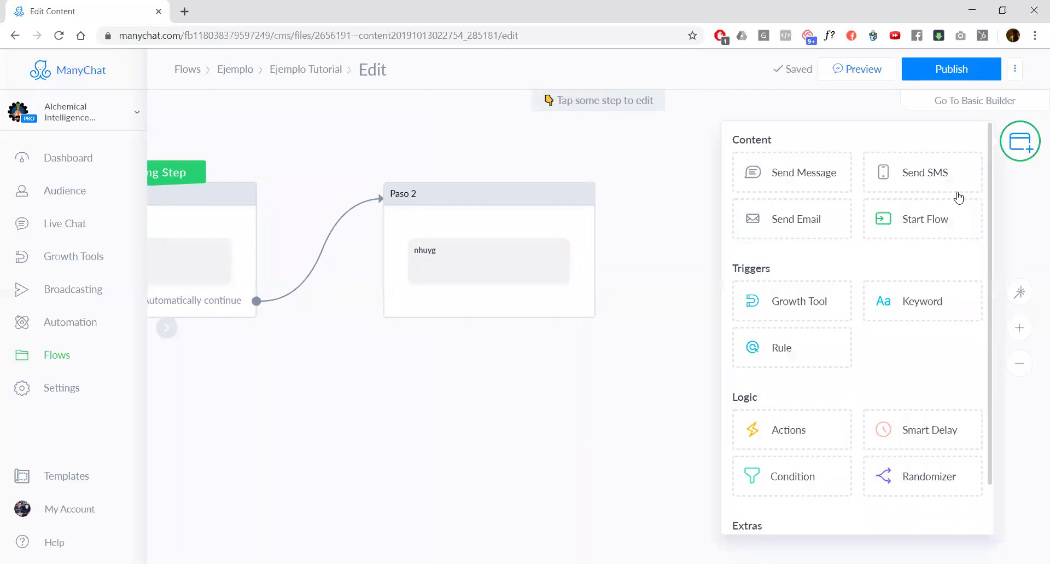
click(912, 309)
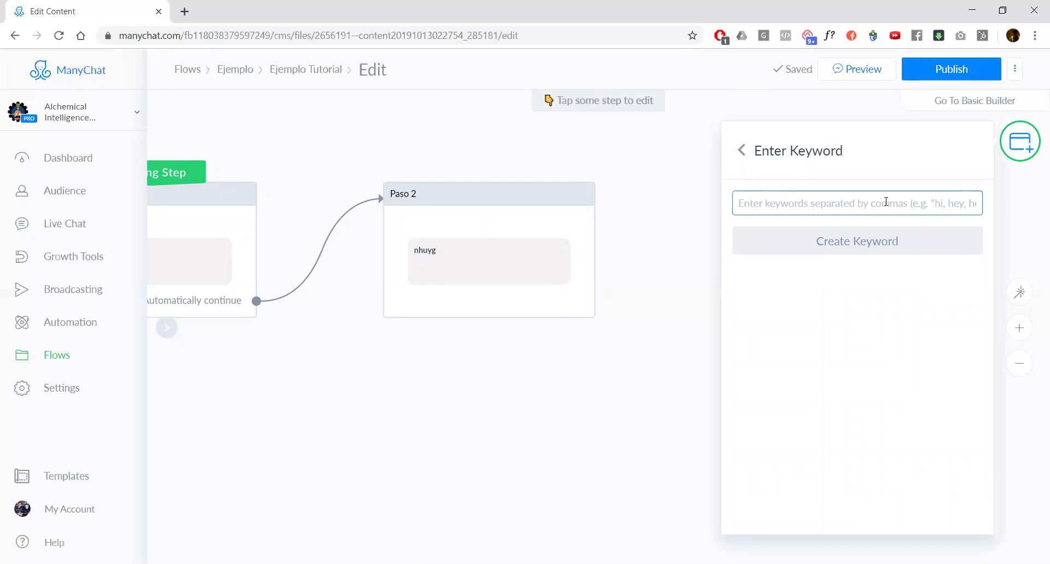
click(741, 150)
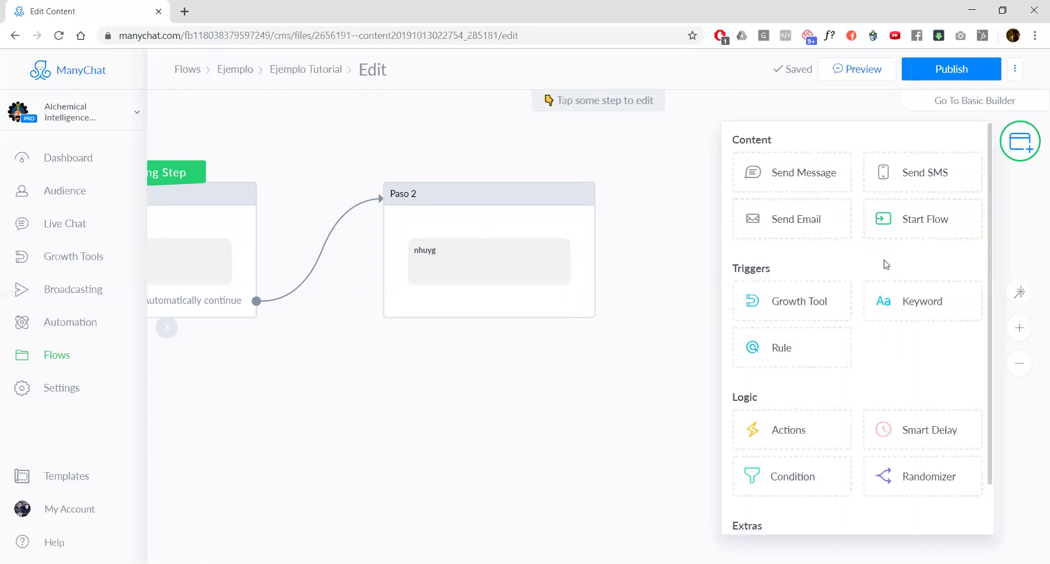
Add a Rule trigger to the flow, and delete it again
click(788, 353)
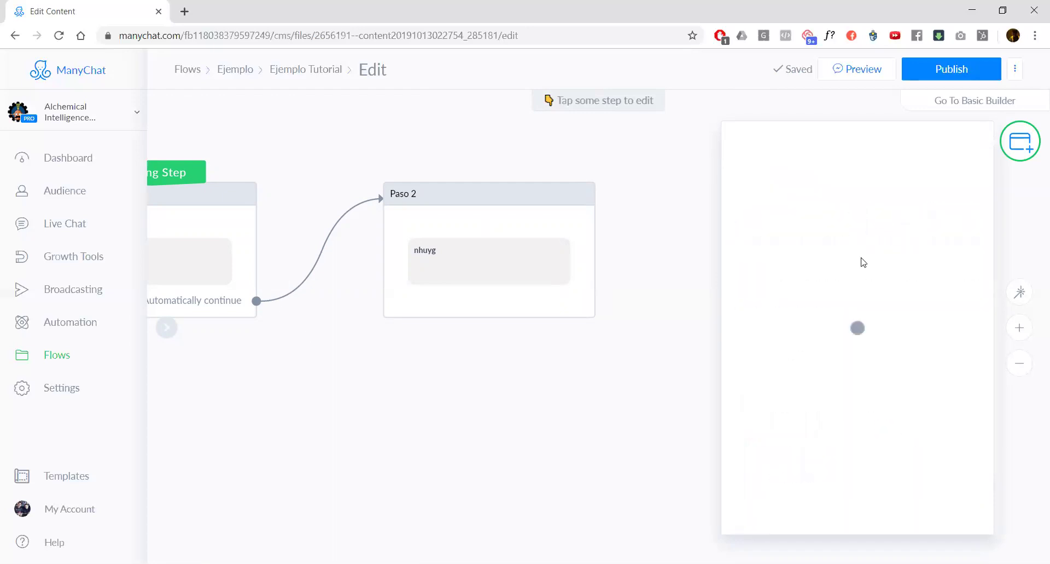
scroll(774, 299, down, 3)
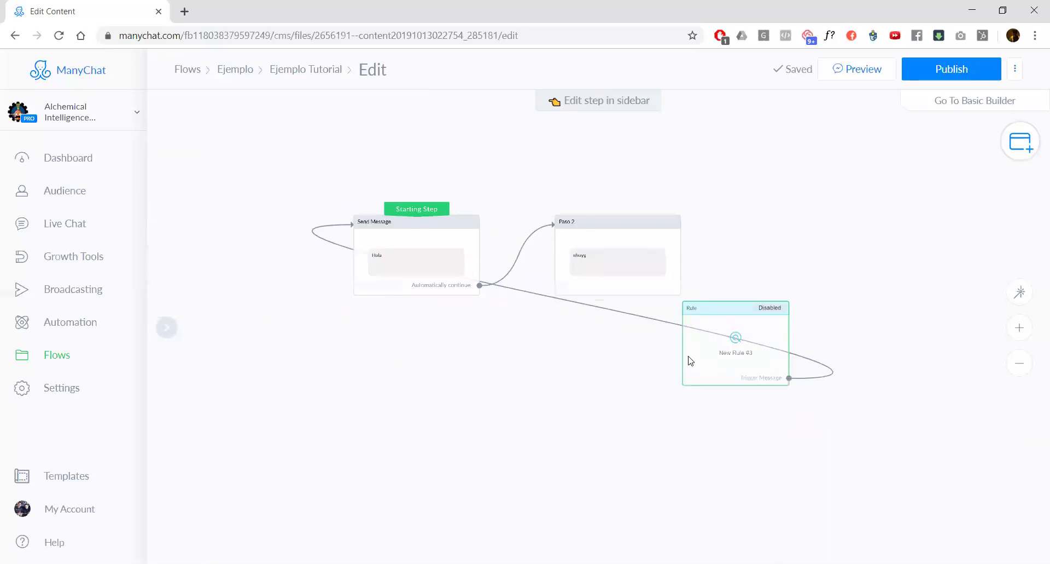
scroll(690, 360, up, 2)
click(694, 251)
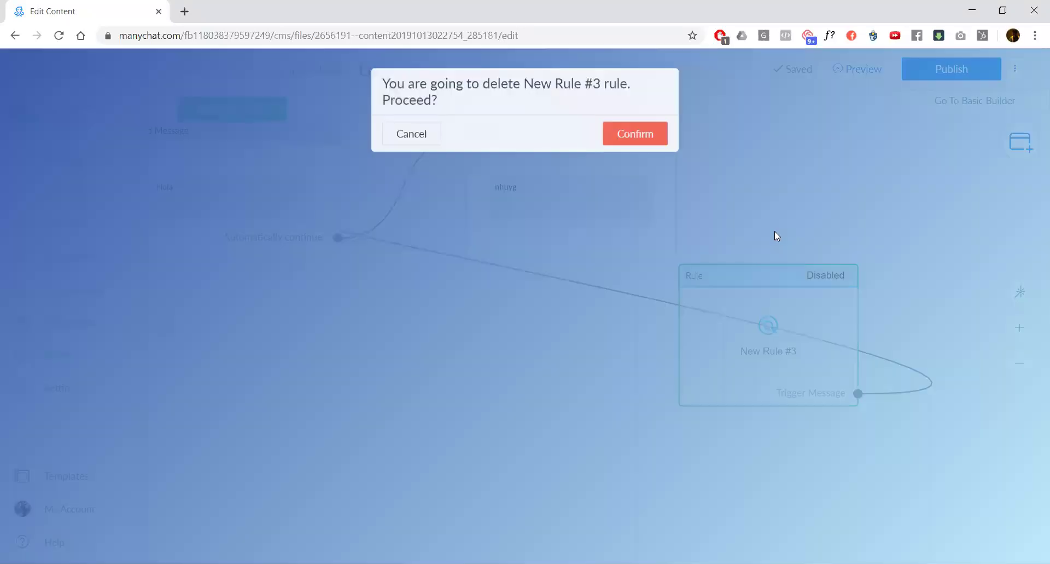
click(634, 133)
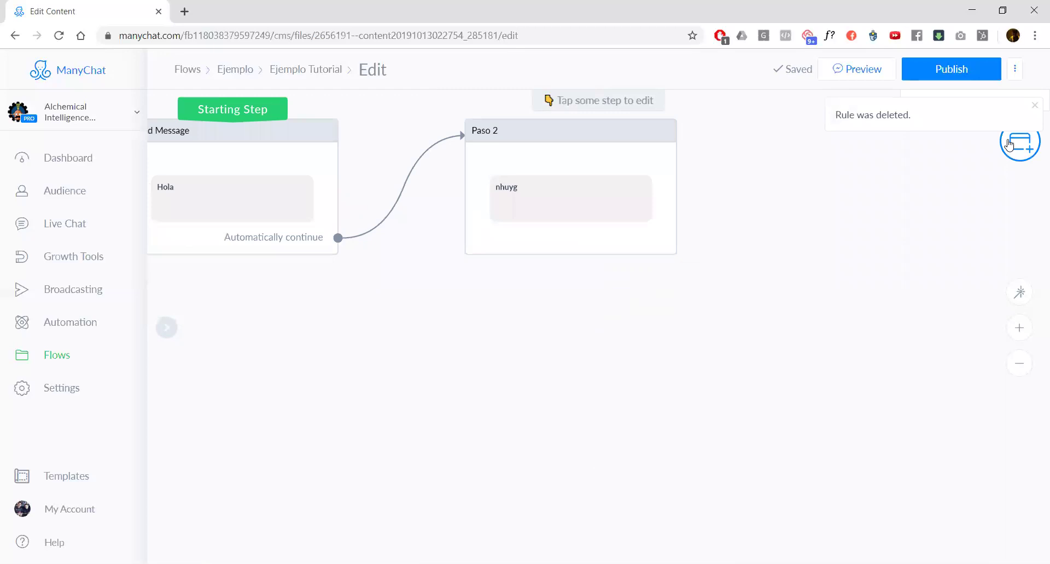
Add an Actions step and place it beside Paso 2
click(1009, 144)
scroll(832, 302, down, 1)
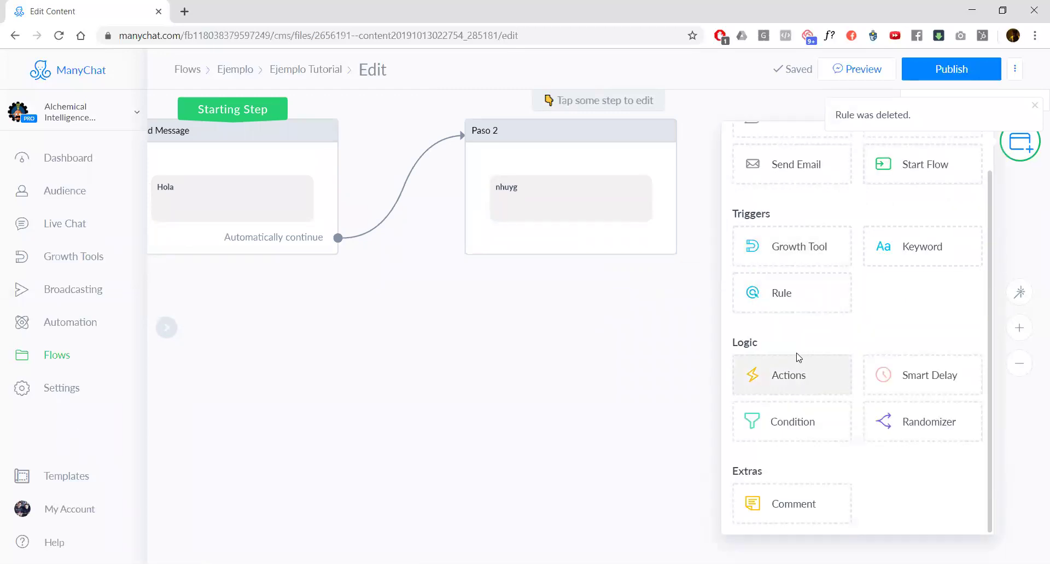
click(789, 375)
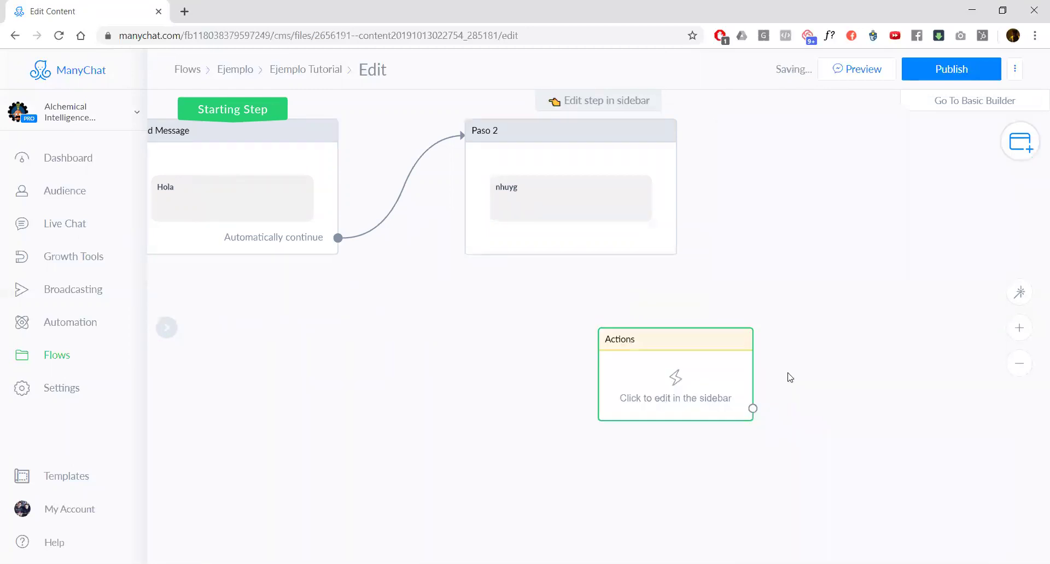
drag(688, 345, 782, 188)
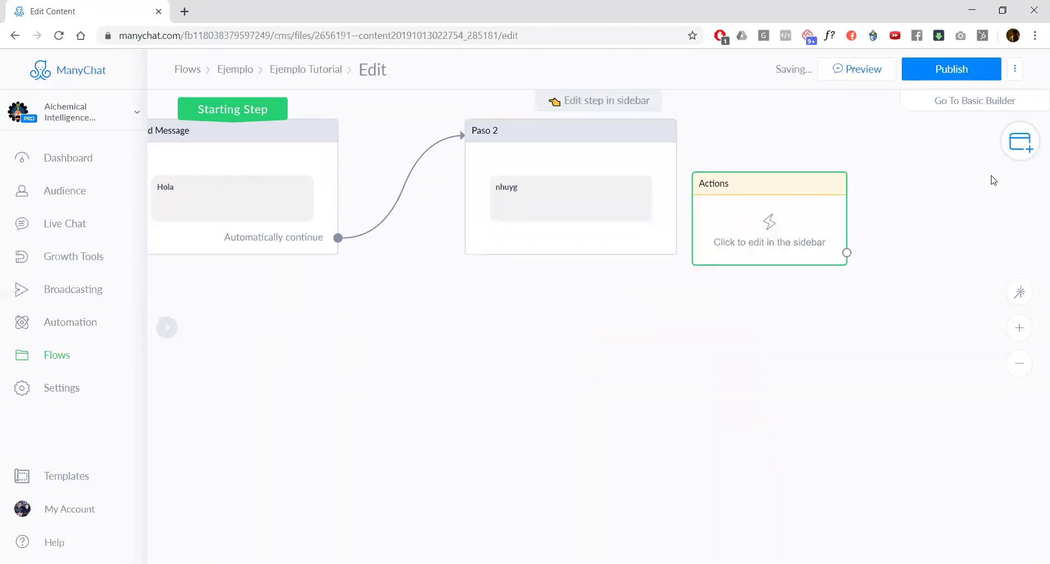
Examine the complete list of action types available for the Actions step
click(1020, 141)
click(746, 228)
click(277, 173)
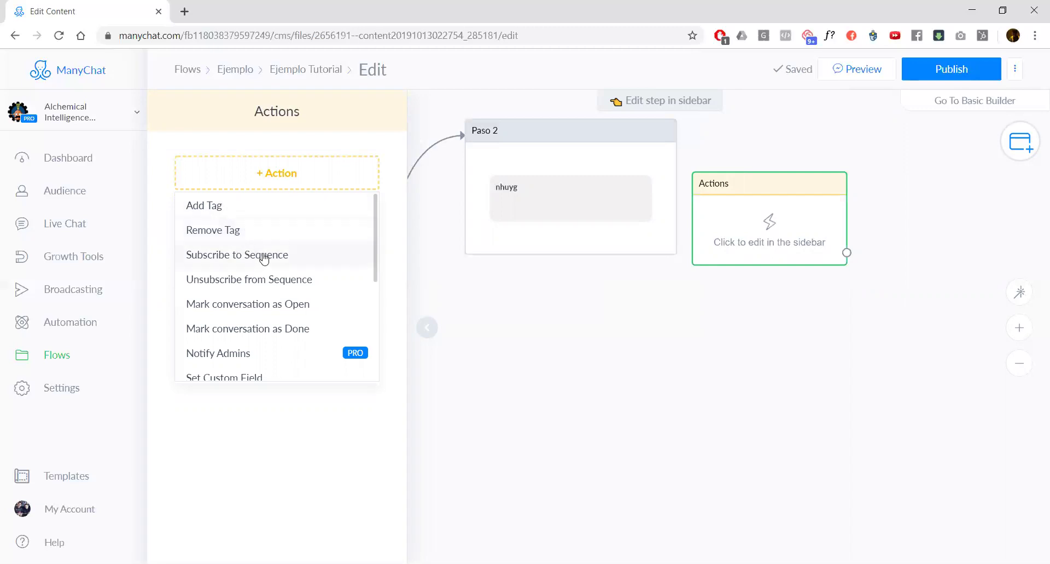
scroll(281, 279, down, 1)
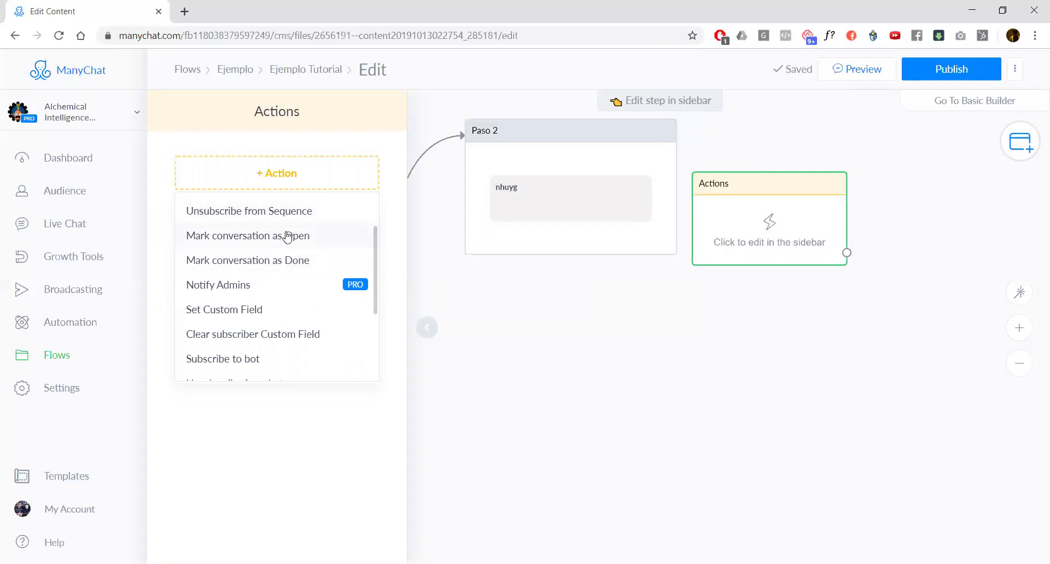
scroll(282, 279, down, 3)
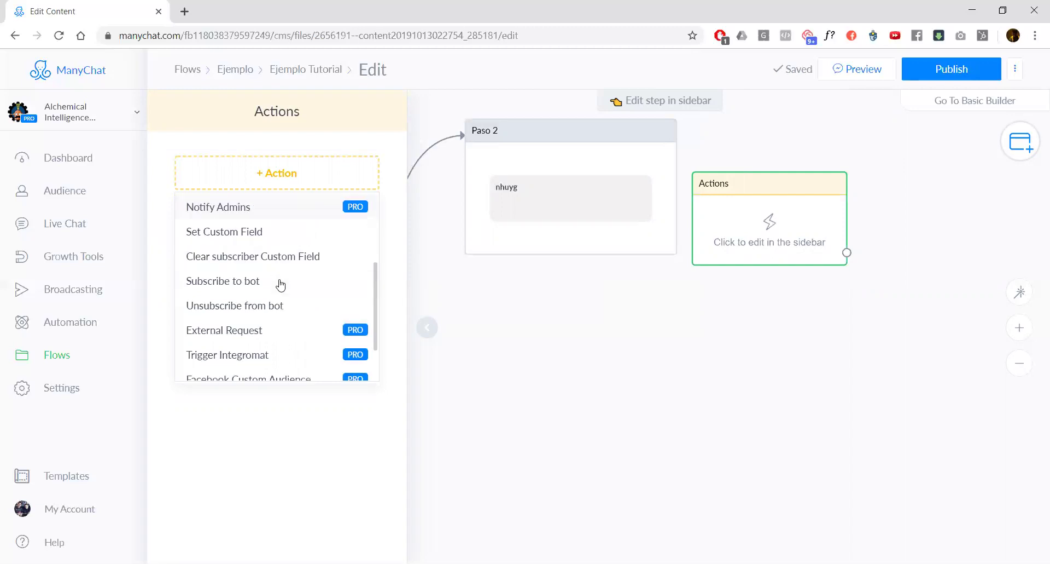
scroll(288, 262, up, 3)
scroll(290, 273, down, 2)
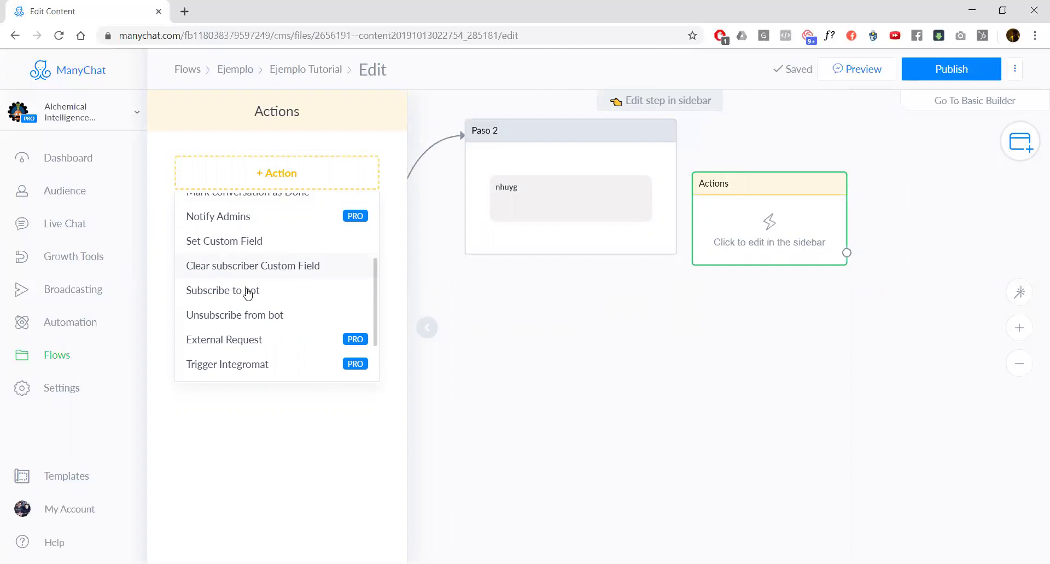
scroll(247, 290, down, 1)
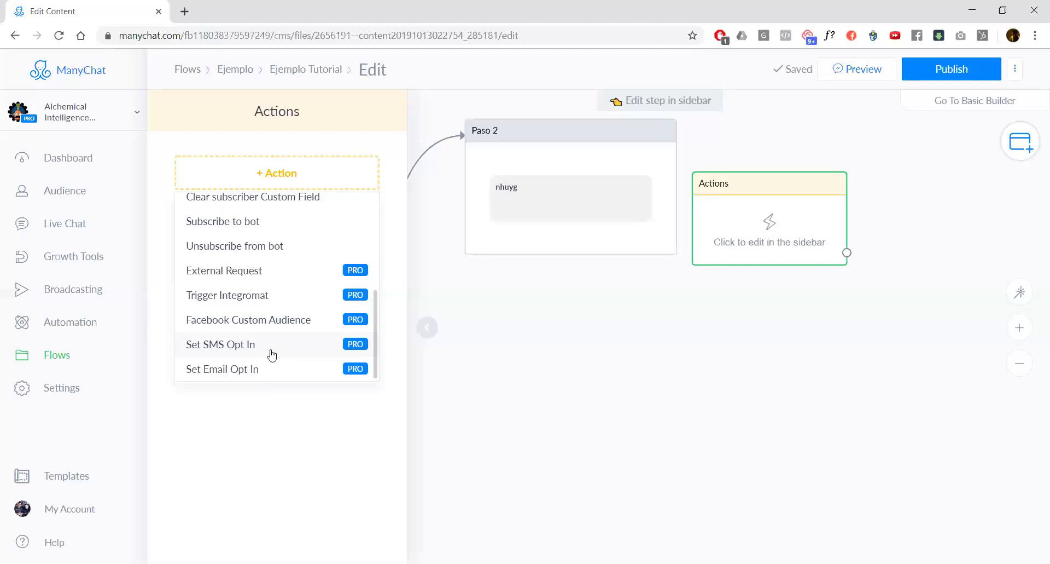
Delete the Actions step without adding any action to it
click(808, 134)
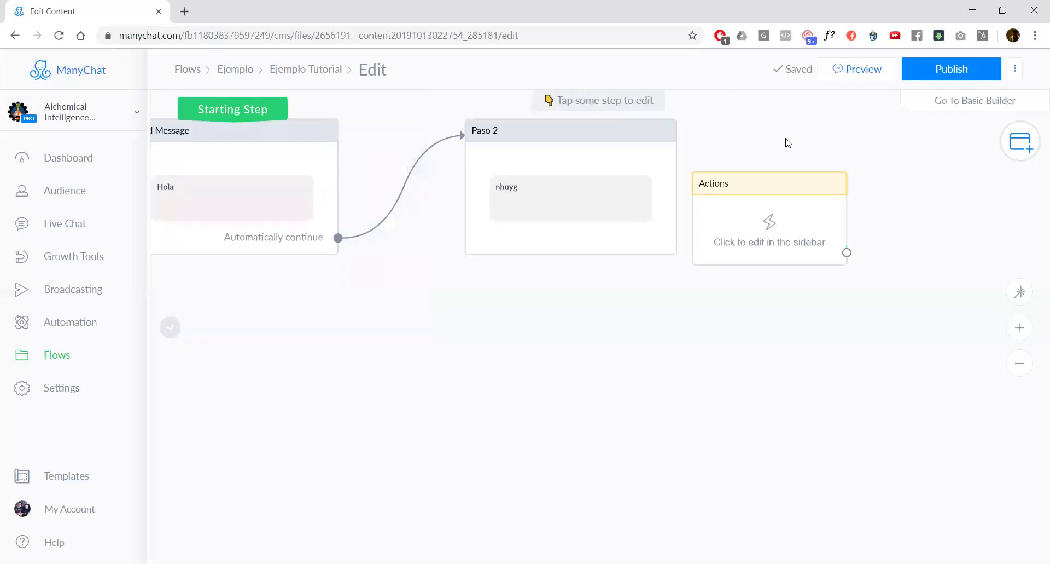
click(732, 164)
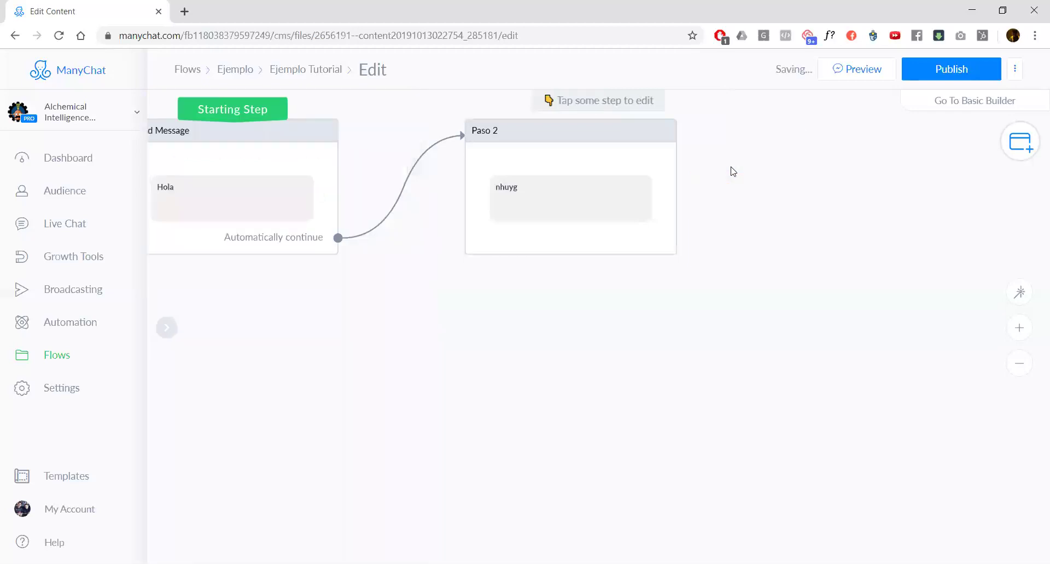
Add a Smart Delay step below Paso 2 and open its settings
click(1020, 141)
scroll(818, 345, down, 1)
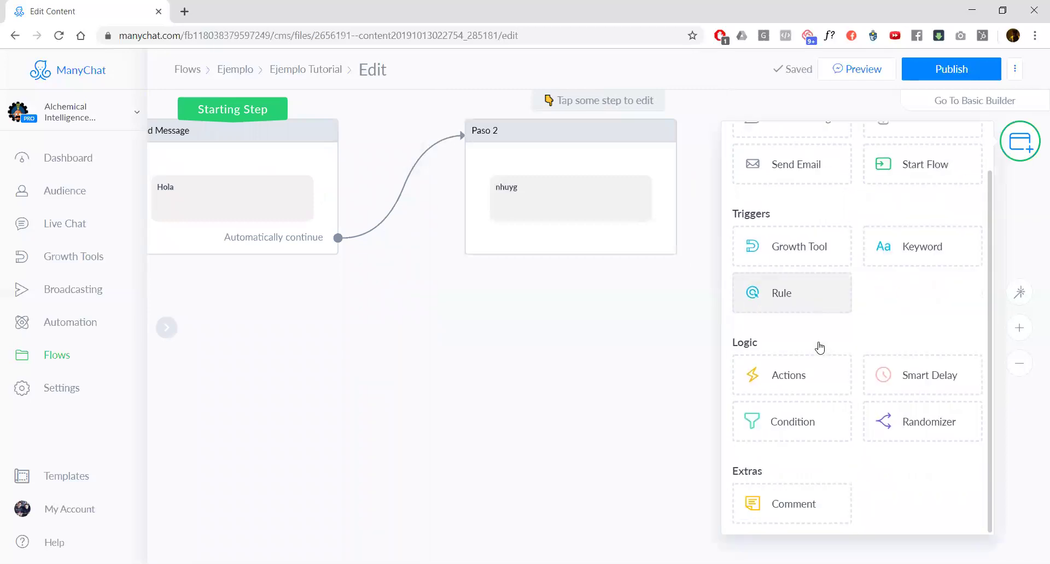
click(916, 391)
click(687, 376)
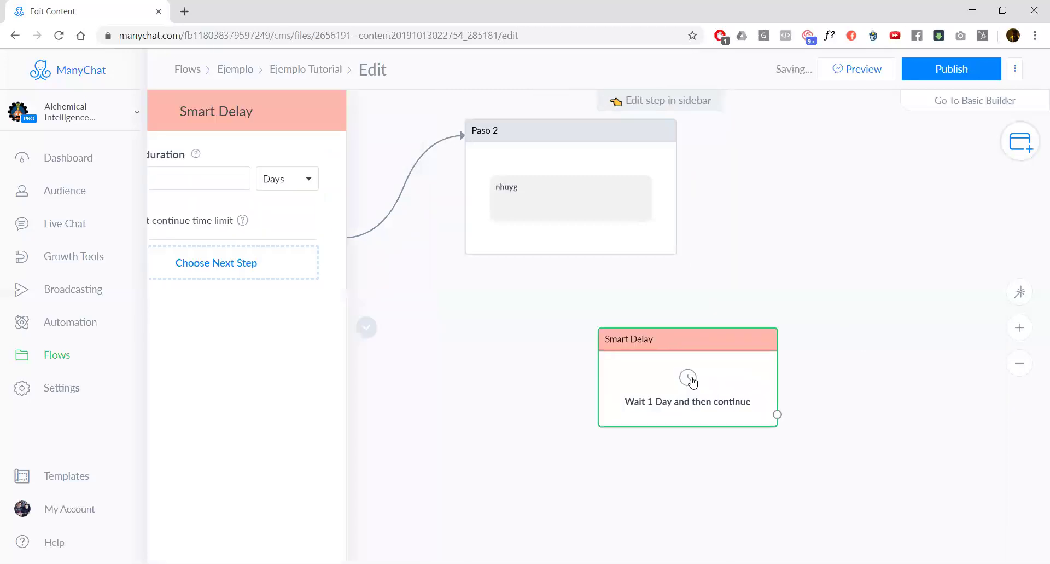
Set the Smart Delay's duration to 5 minutes
click(284, 176)
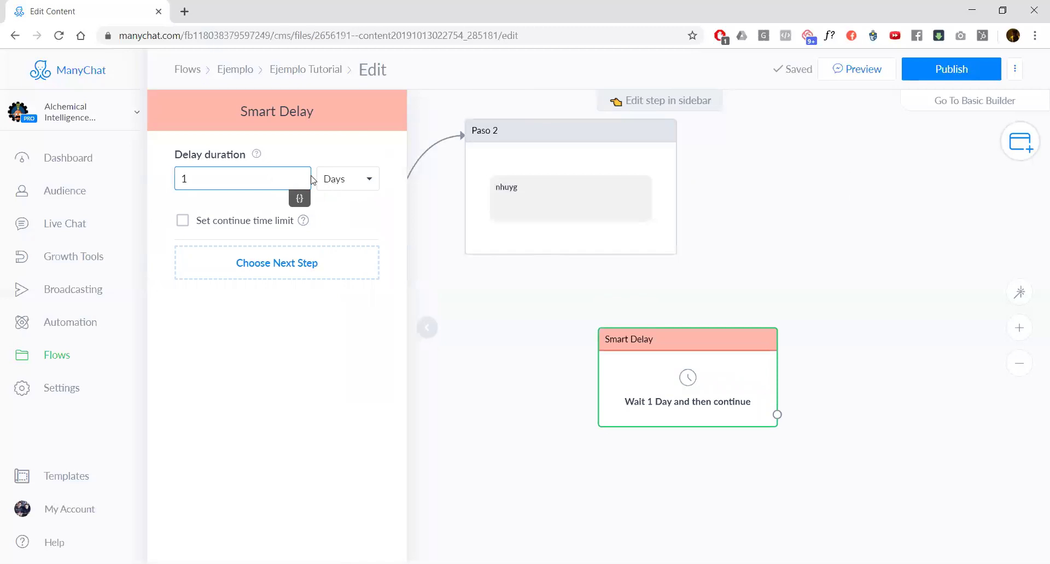
mouse_move(553, 167)
click(361, 179)
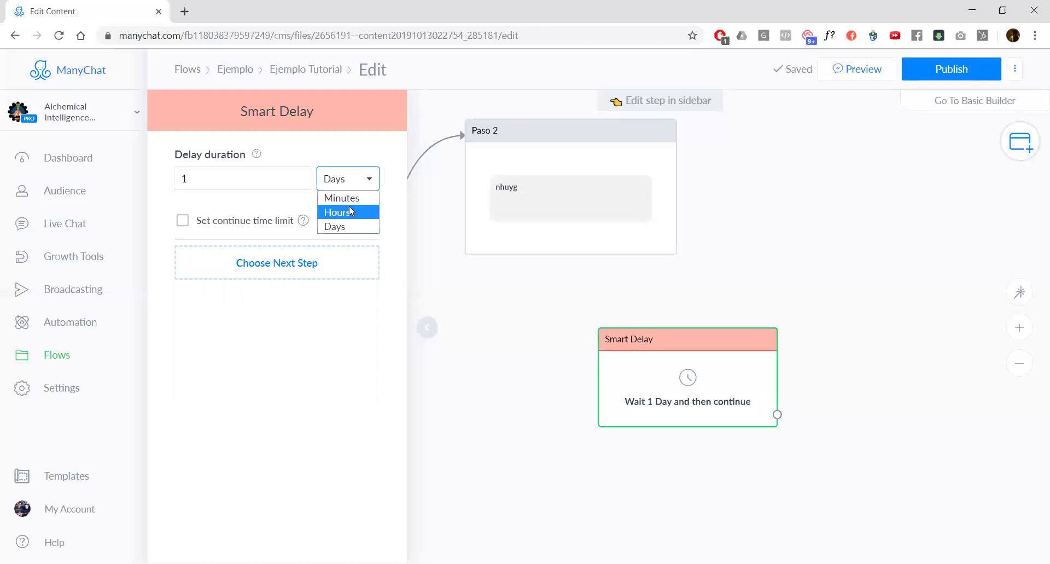
click(342, 197)
click(198, 177)
key(BackSpace)
text(5)
click(779, 254)
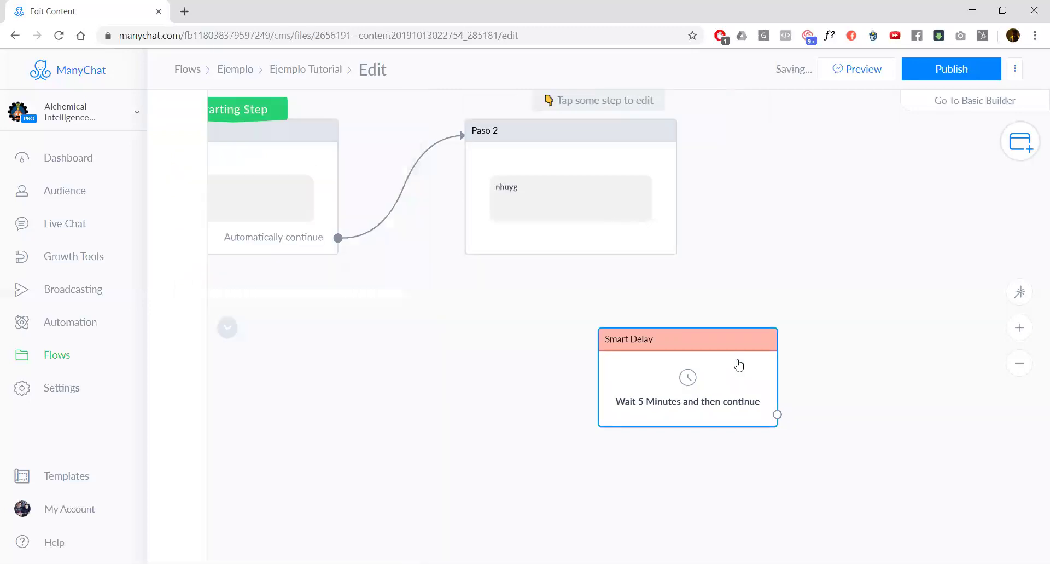
Move the Smart Delay step up beside Paso 2, then delete it from the flow
drag(727, 421, 841, 286)
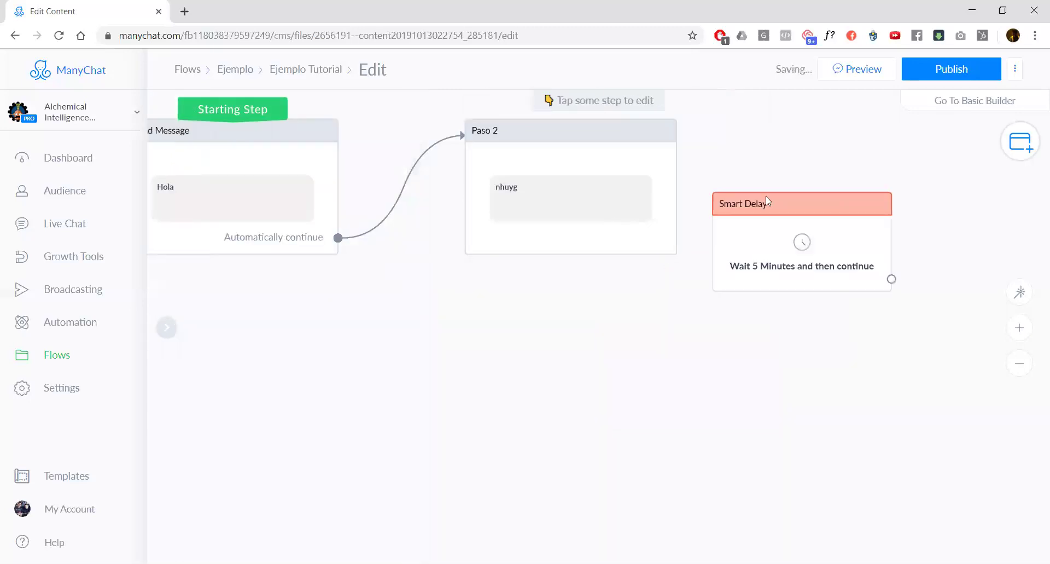
click(822, 200)
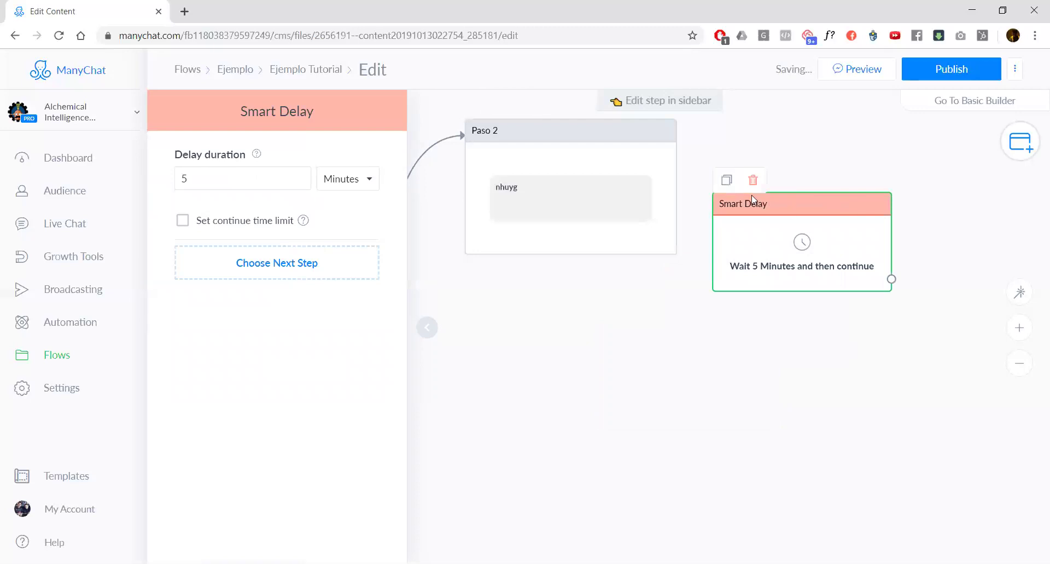
click(760, 185)
click(629, 132)
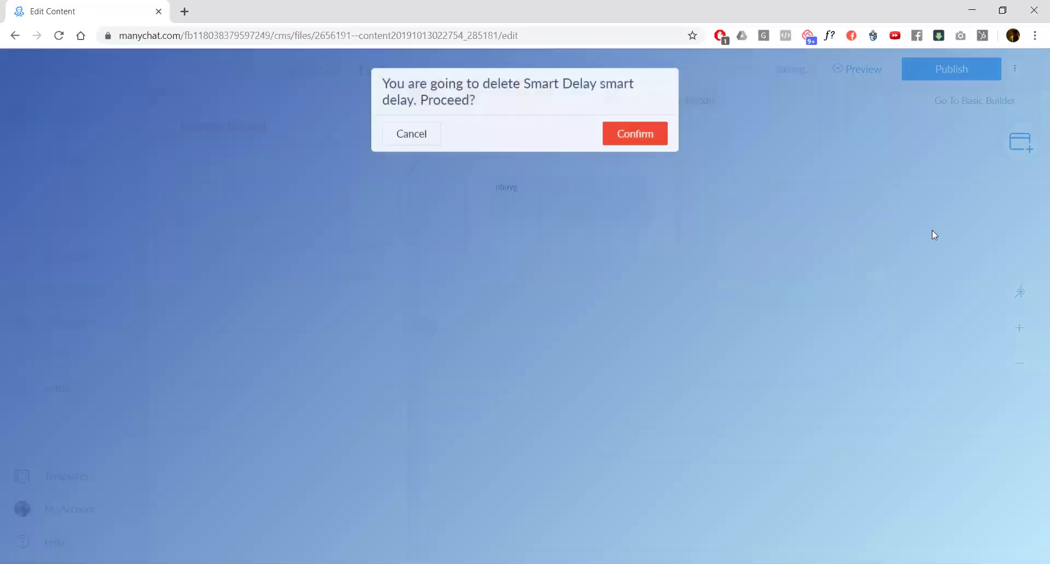
Add a Condition step to the flow and place it directly below Paso 2
click(1010, 150)
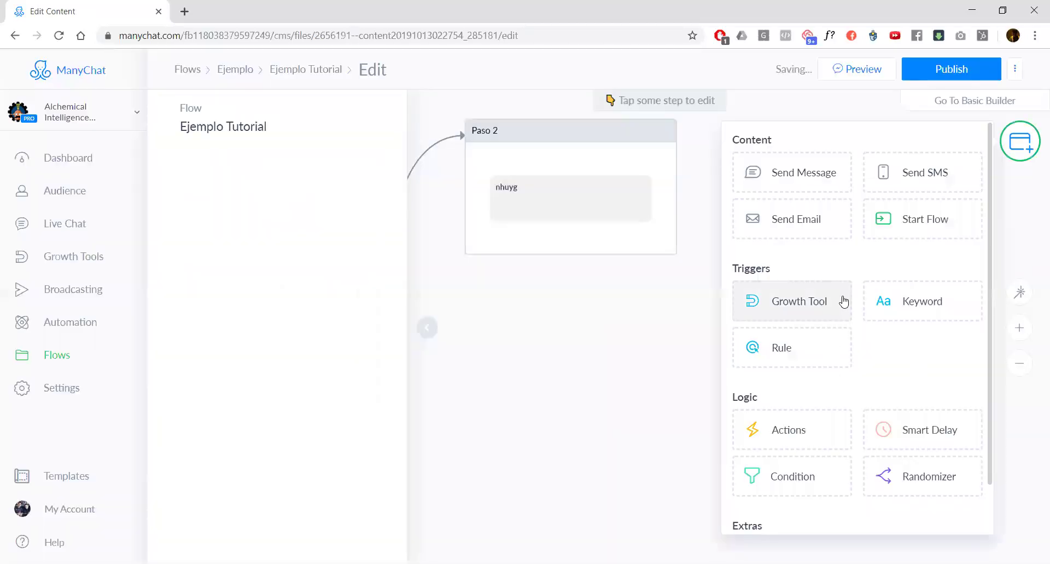
scroll(844, 300, down, 1)
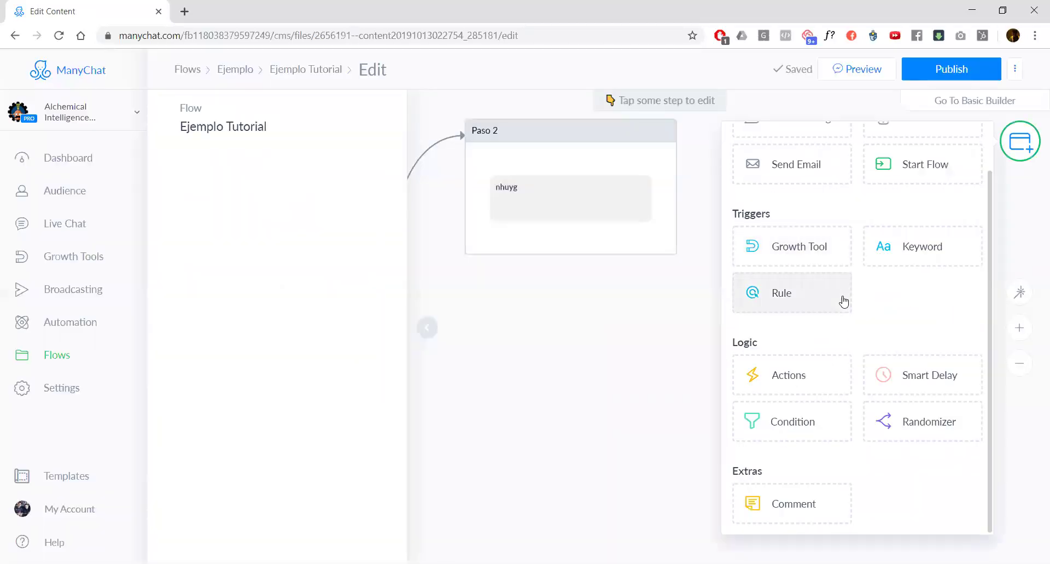
click(825, 434)
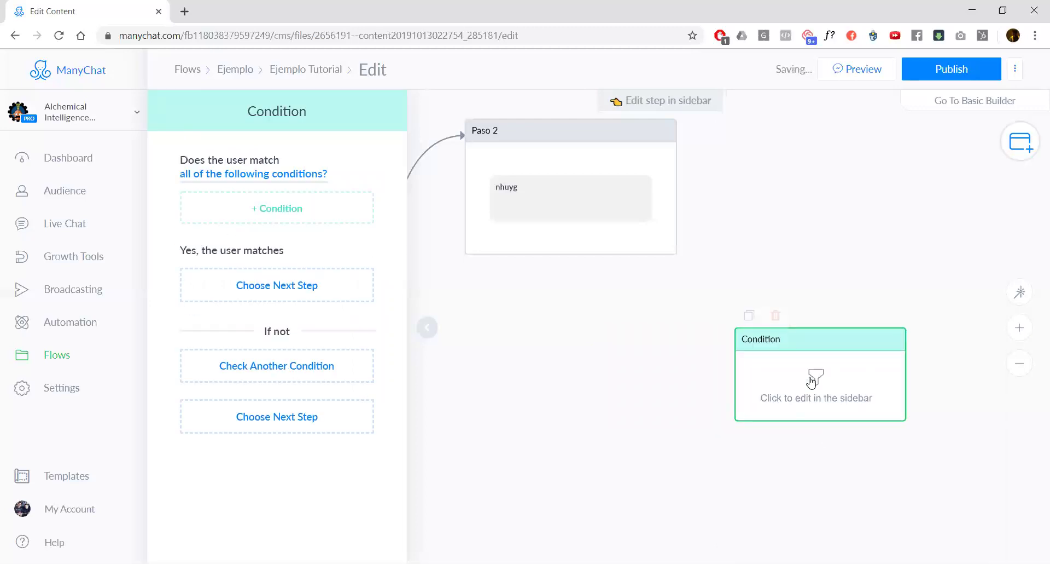
drag(832, 348, 594, 326)
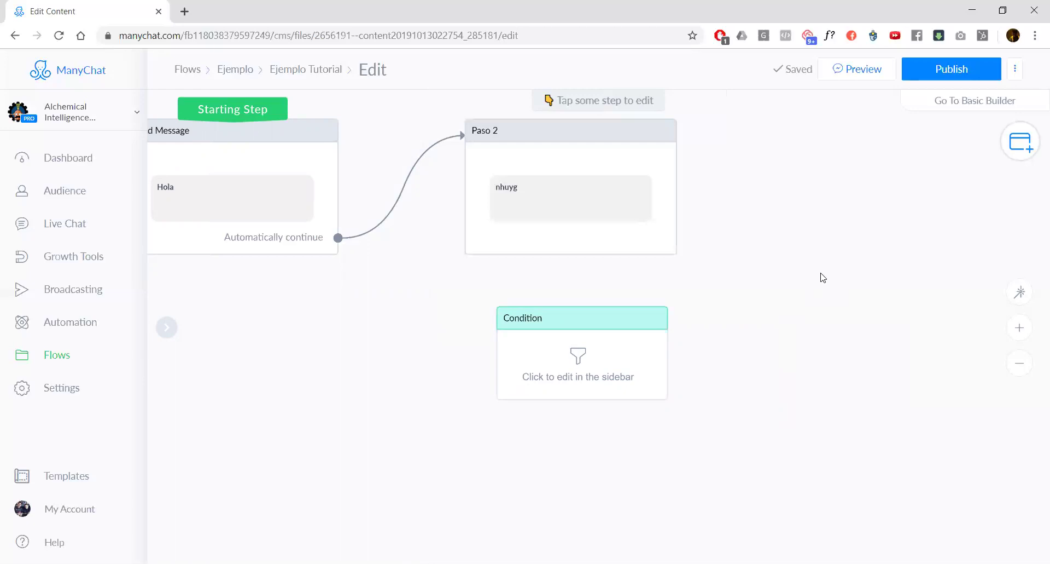
Replace the text of the starting Send Message step with "Estás listo?"
click(300, 236)
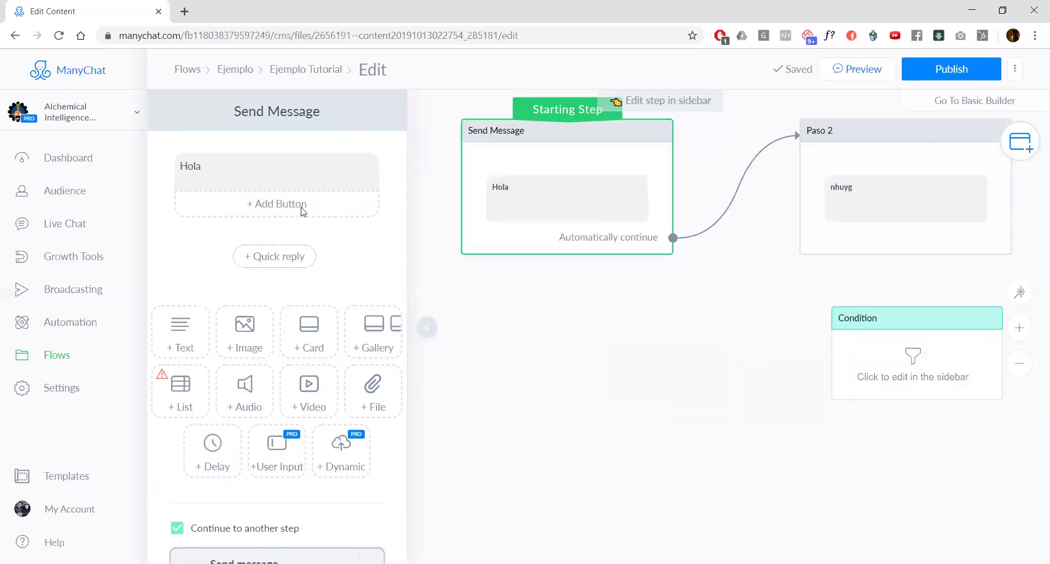
click(280, 174)
key(ctrl+a)
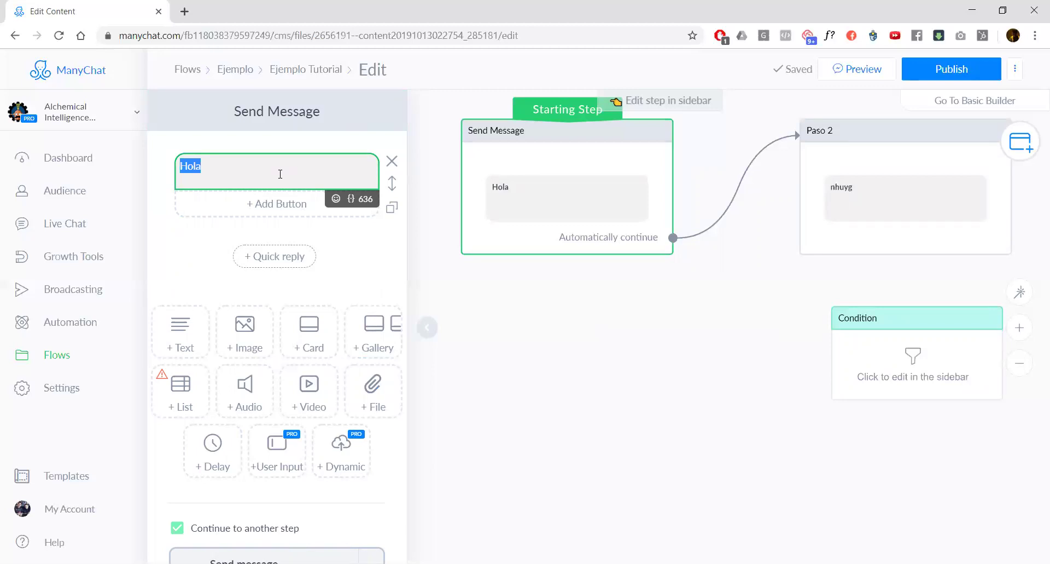
text(Estás listo)
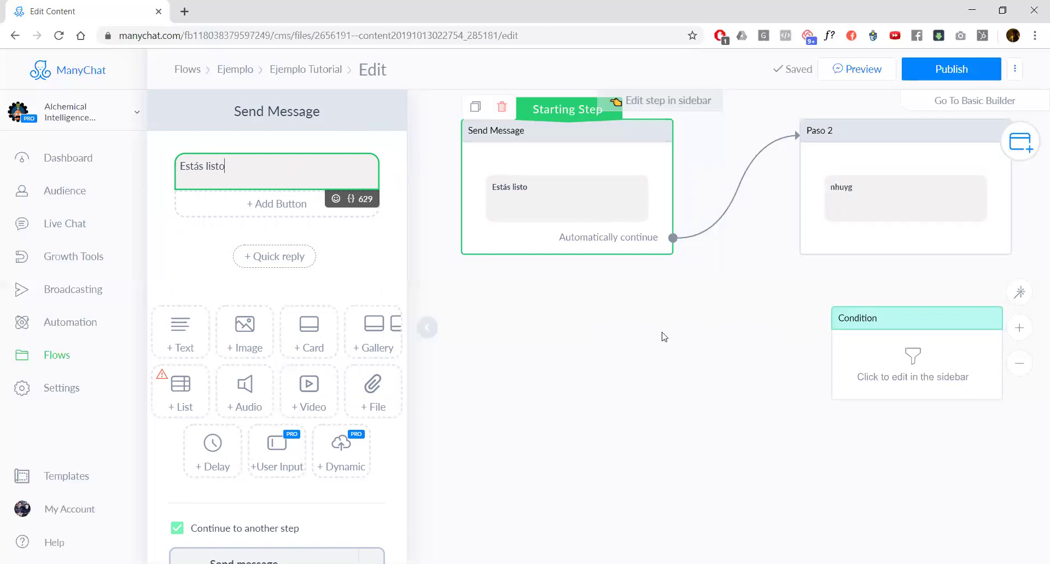
click(664, 336)
click(495, 186)
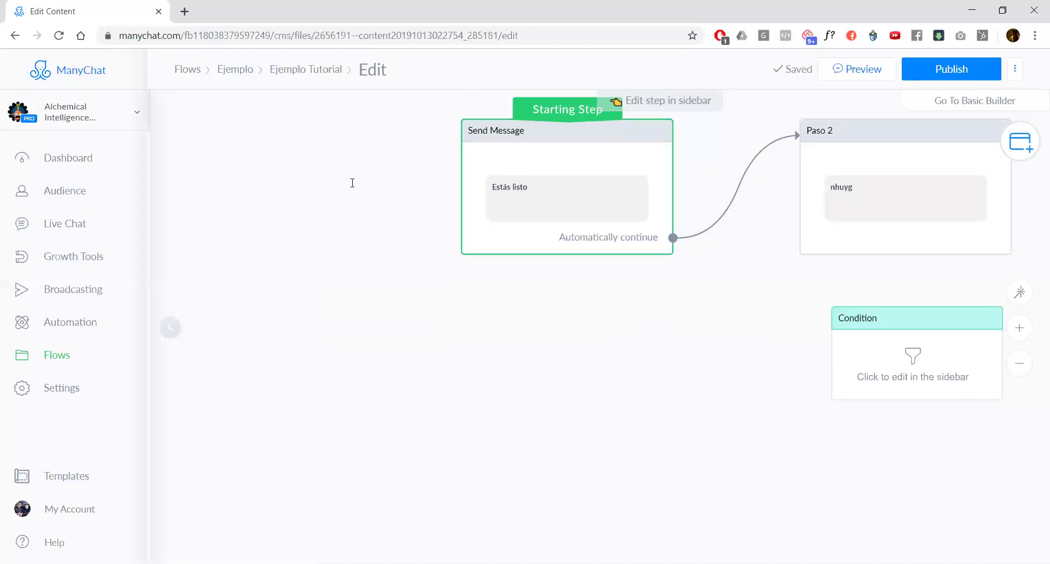
text(?)
Replace the message text of Paso 2 with "estás lista?"
click(872, 212)
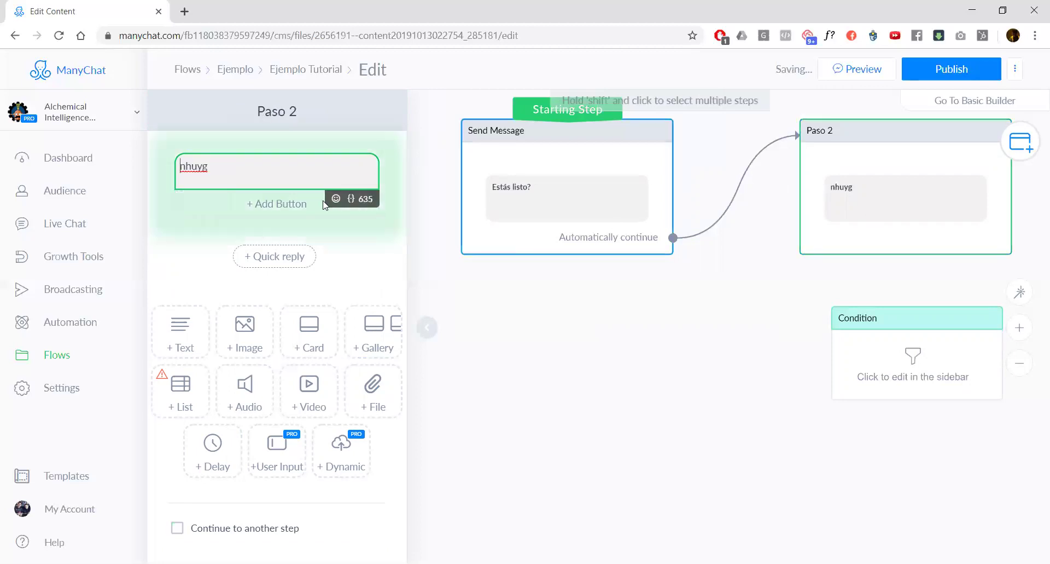
double_click(282, 175)
text(estás lista?)
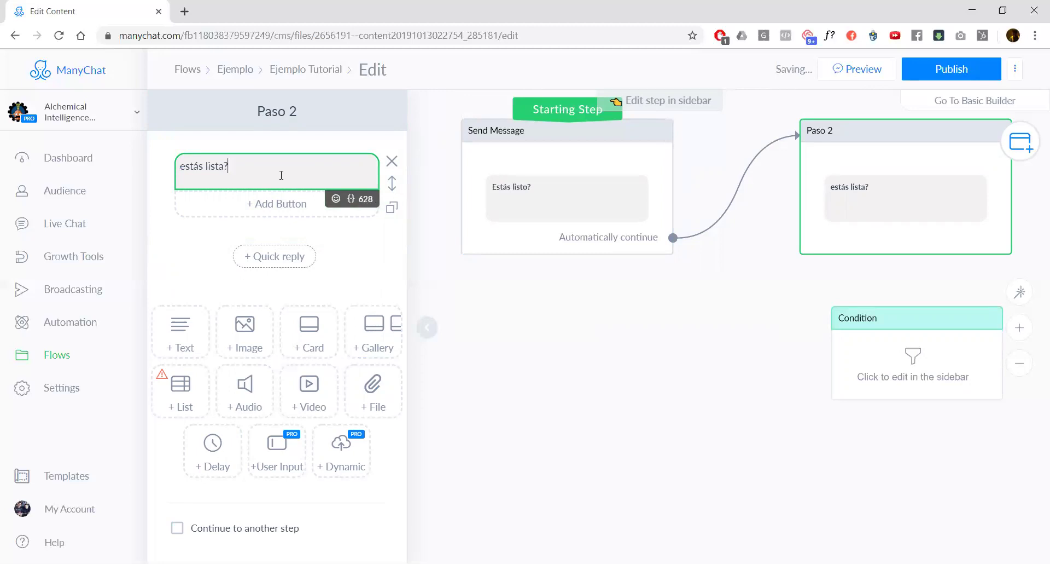
click(545, 491)
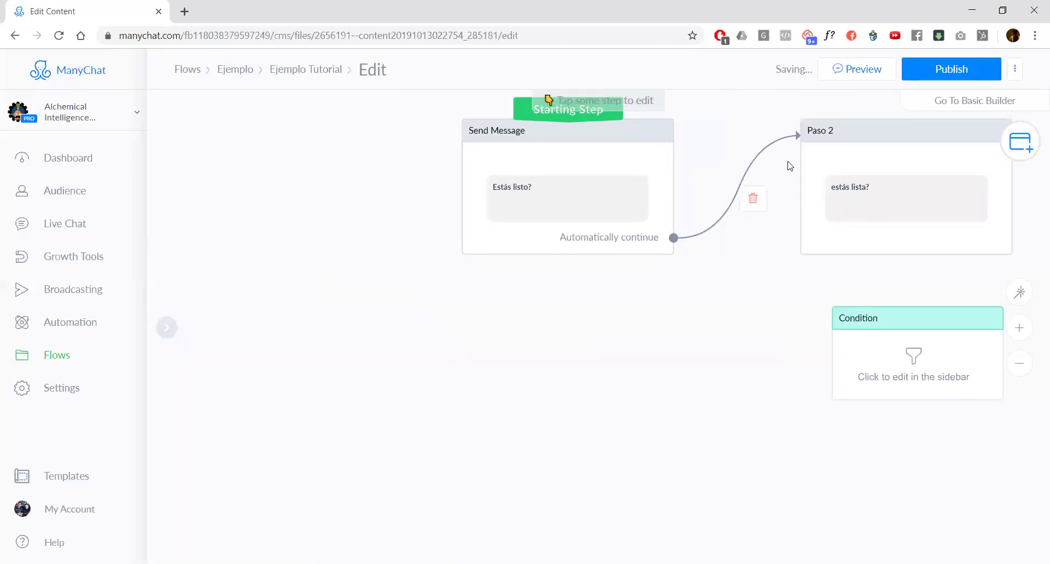
Move the Condition step ahead of the starting Send Message step and open its list of available conditions
drag(908, 319, 340, 263)
click(349, 278)
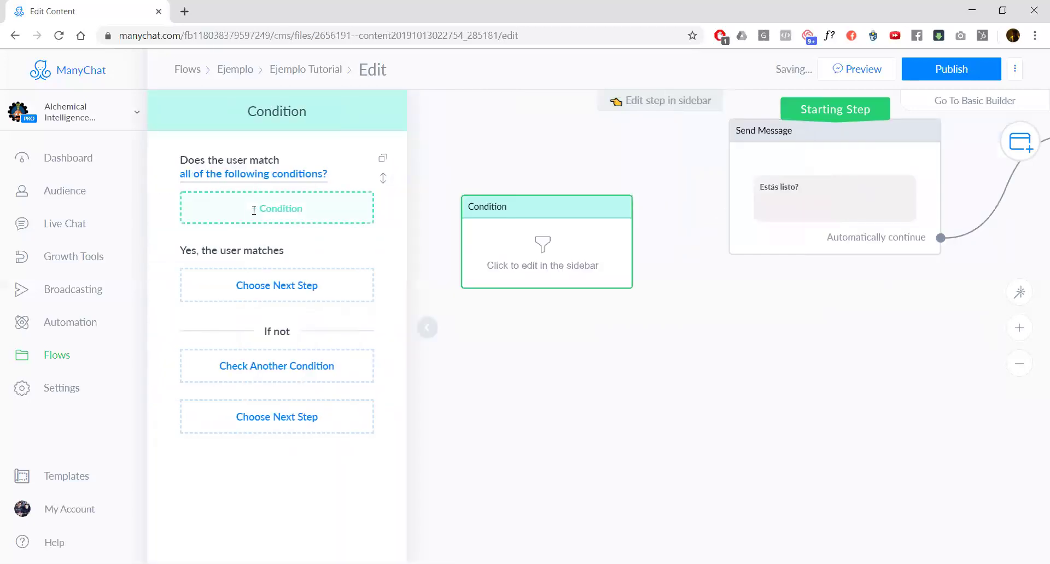
click(255, 210)
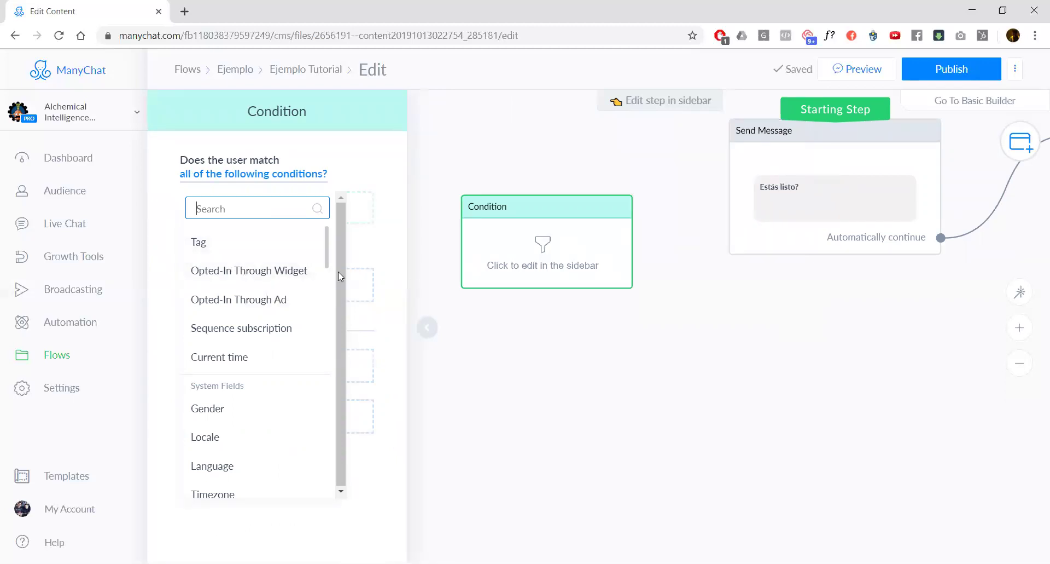
Examine the available condition types, including the system fields, custom user fields and custom bot fields
scroll(296, 267, down, 1)
scroll(290, 257, down, 1)
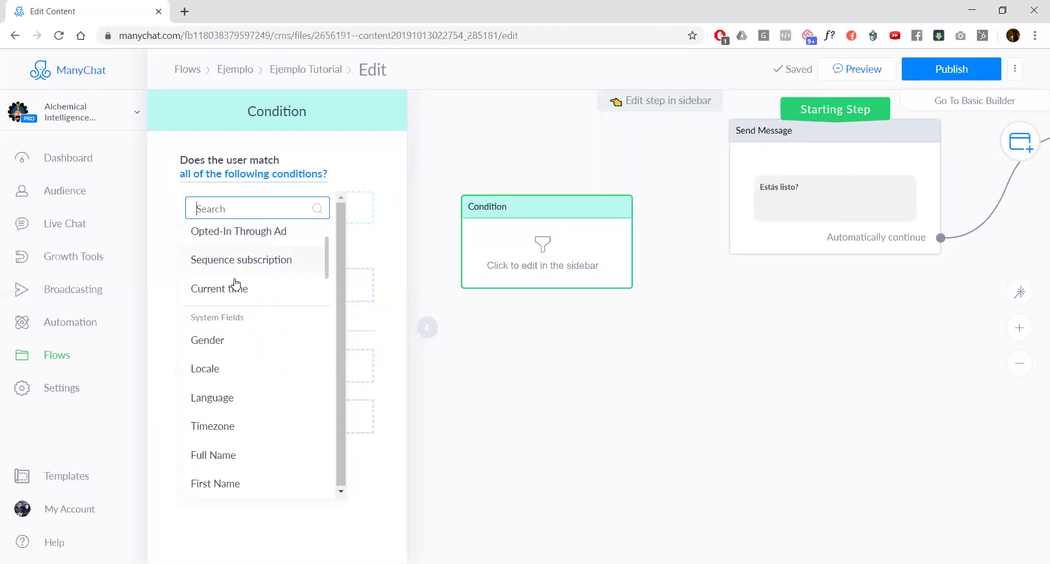
scroll(233, 290, down, 1)
scroll(234, 293, up, 1)
scroll(234, 293, down, 1)
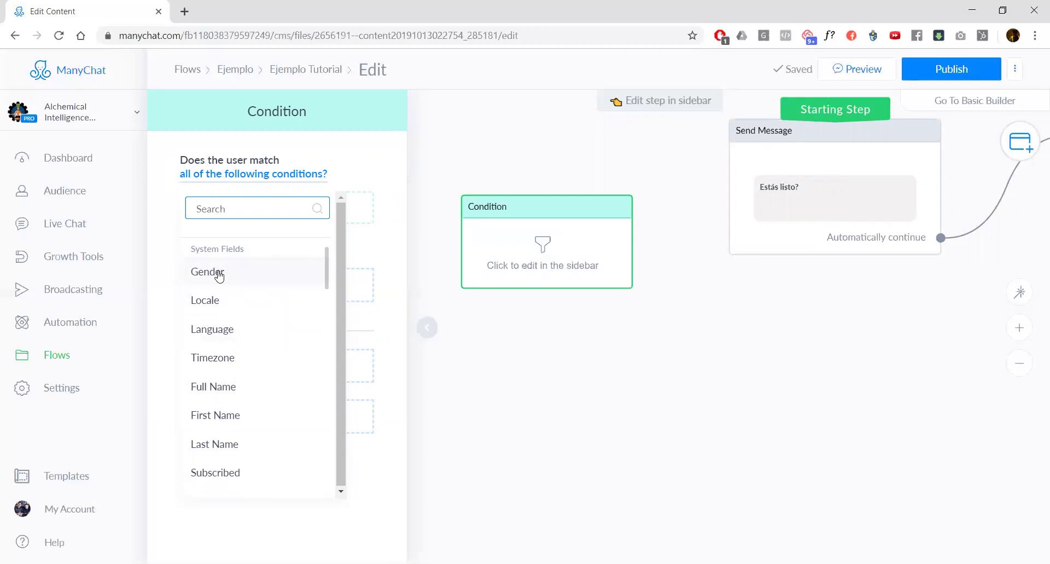
scroll(223, 299, down, 1)
scroll(234, 268, up, 1)
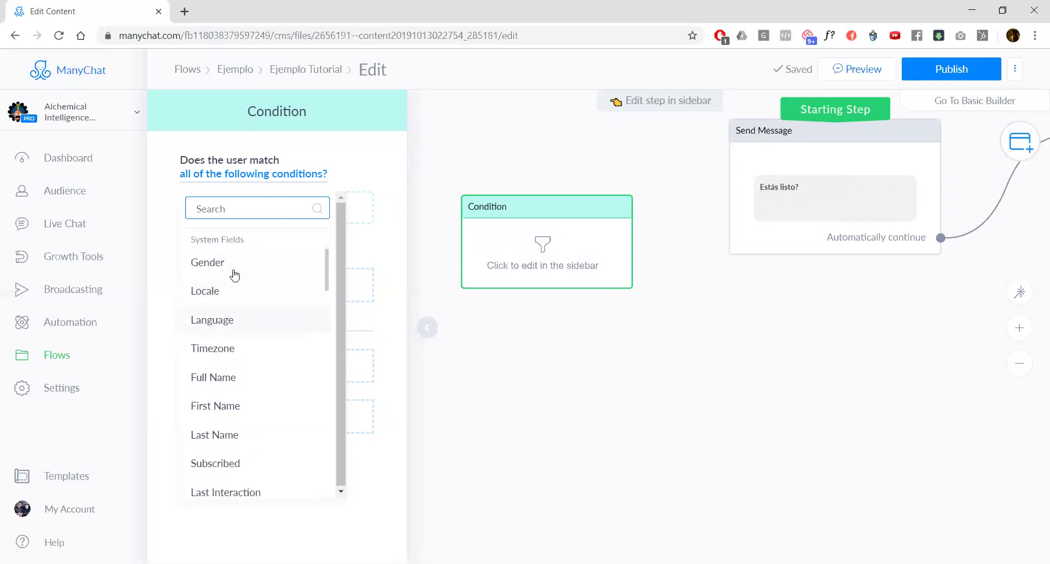
scroll(230, 284, up, 1)
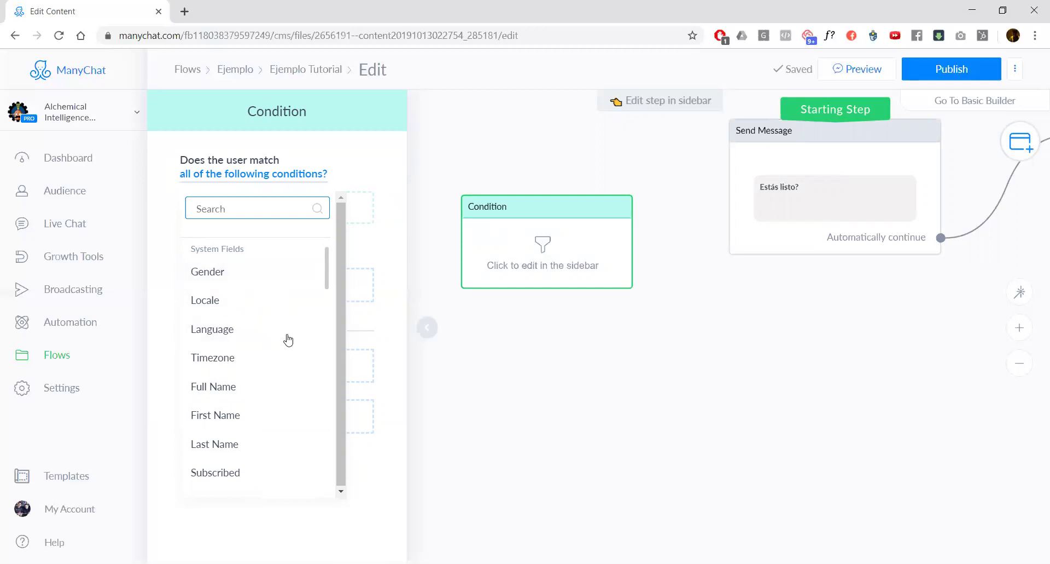
scroll(288, 340, down, 5)
scroll(235, 323, up, 2)
scroll(227, 340, down, 2)
scroll(228, 342, down, 2)
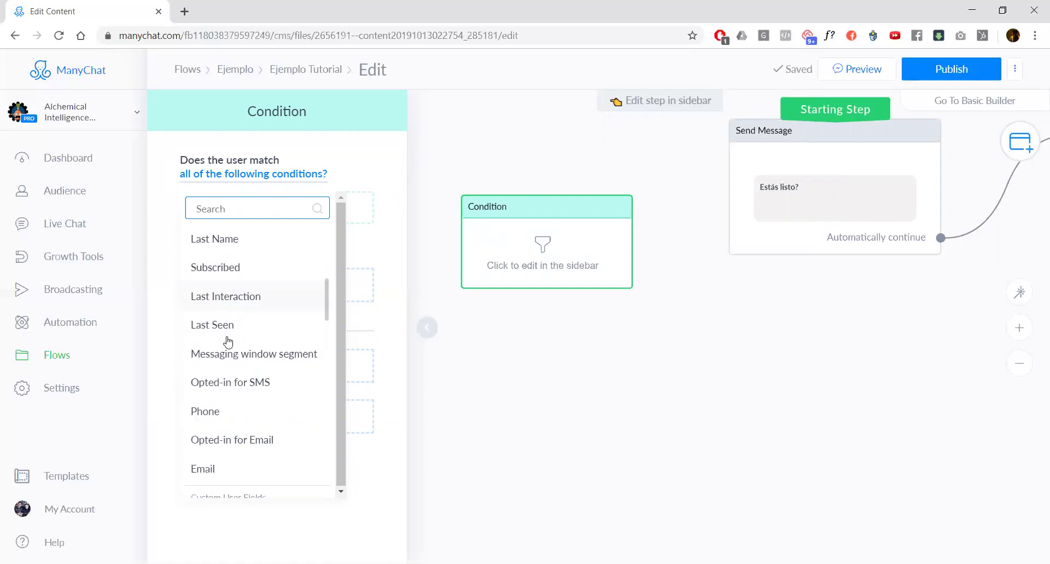
scroll(228, 341, down, 1)
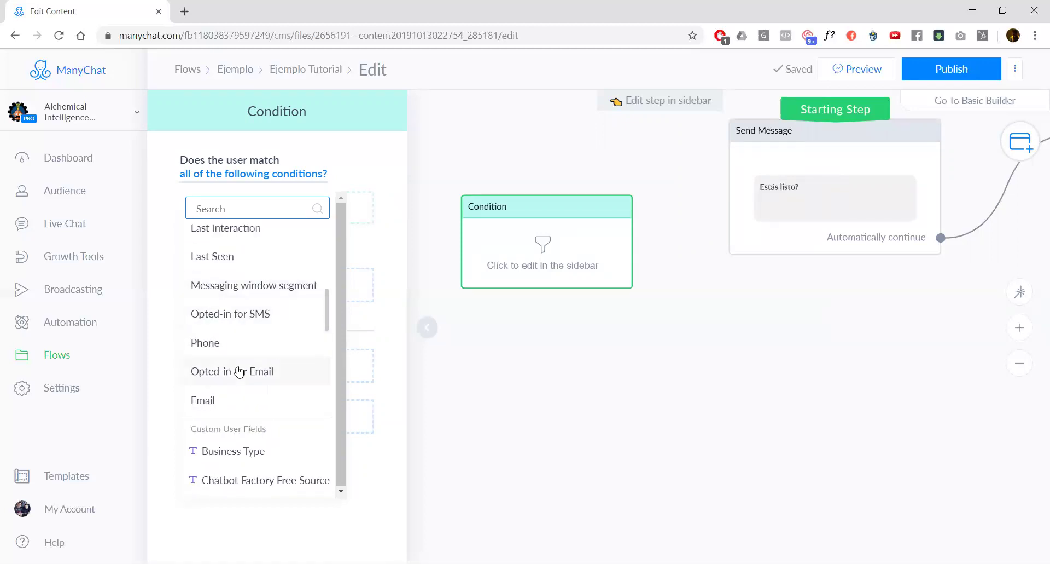
scroll(239, 372, down, 1)
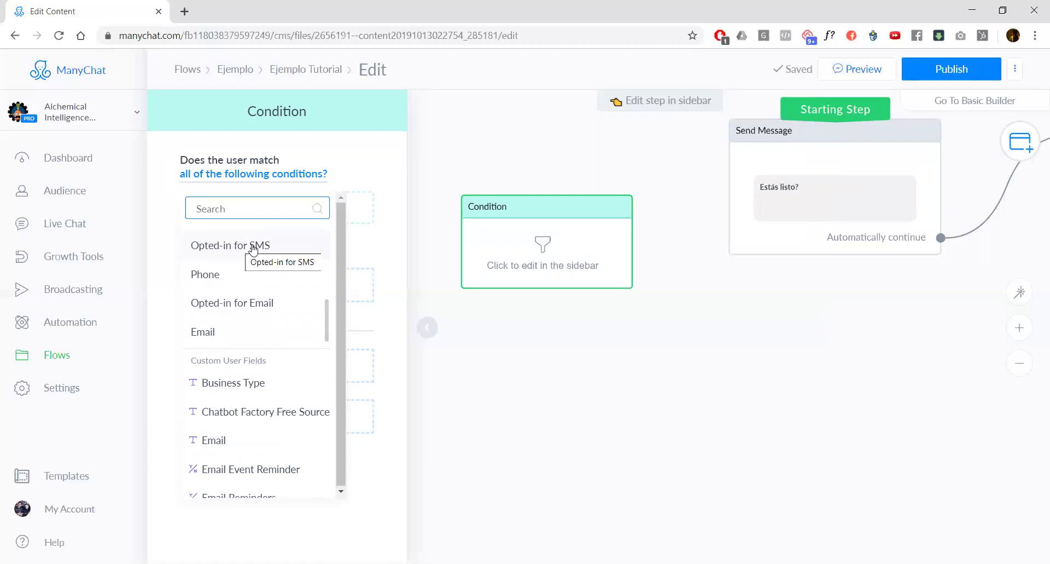
scroll(253, 254, down, 10)
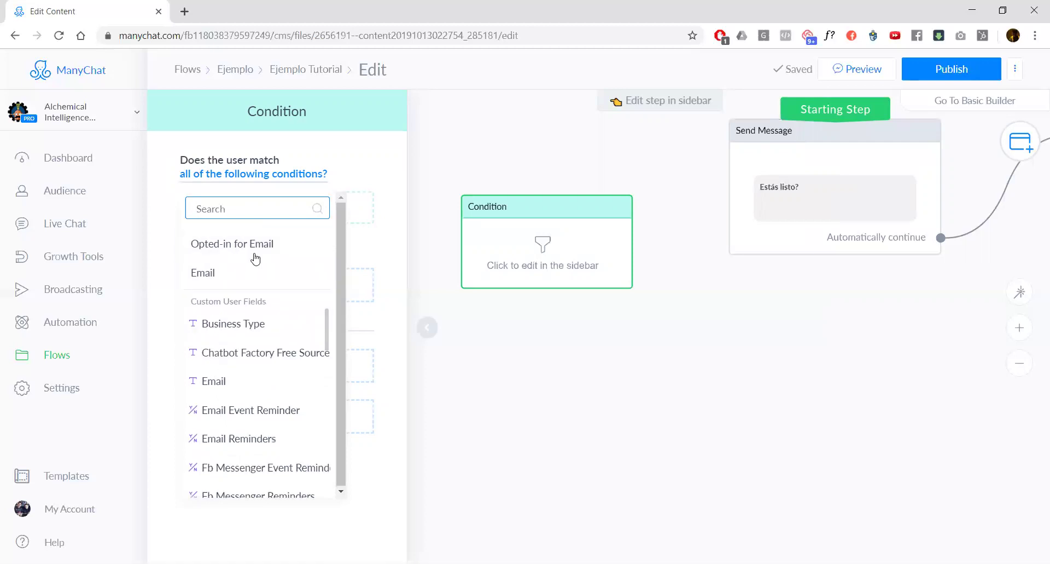
scroll(258, 272, up, 10)
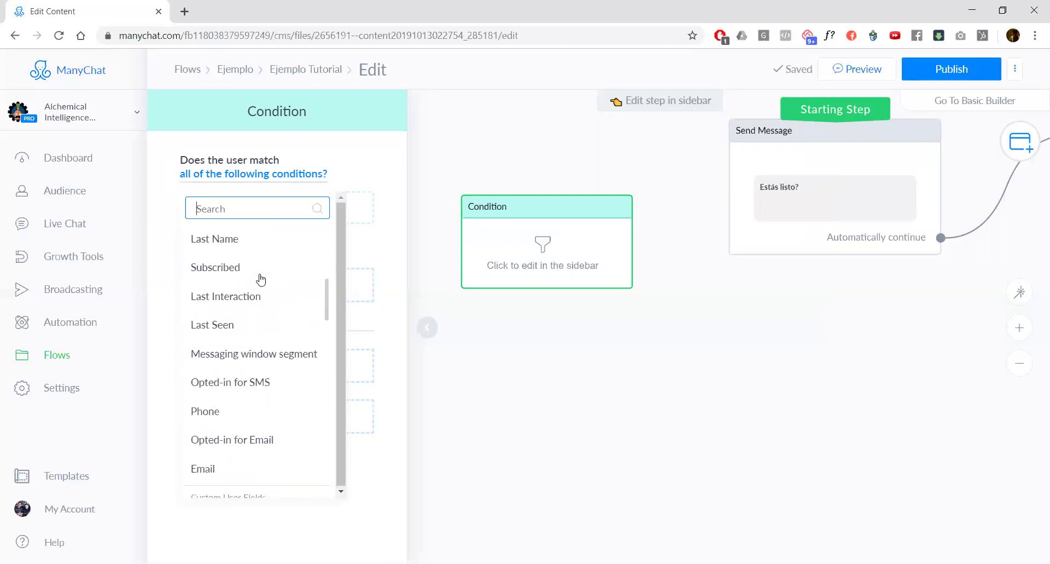
scroll(251, 345, down, 5)
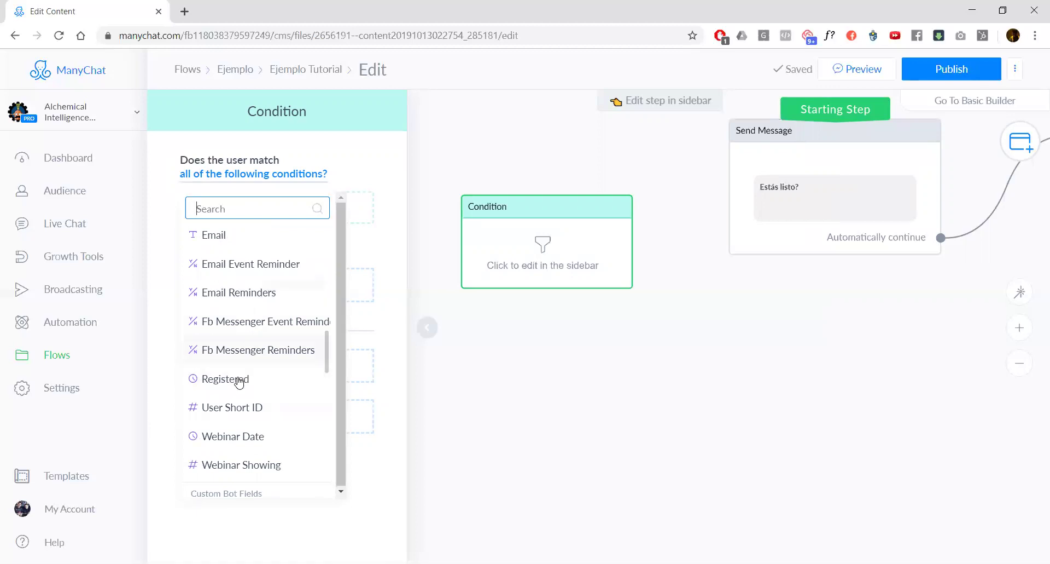
scroll(241, 381, down, 3)
scroll(250, 311, down, 1)
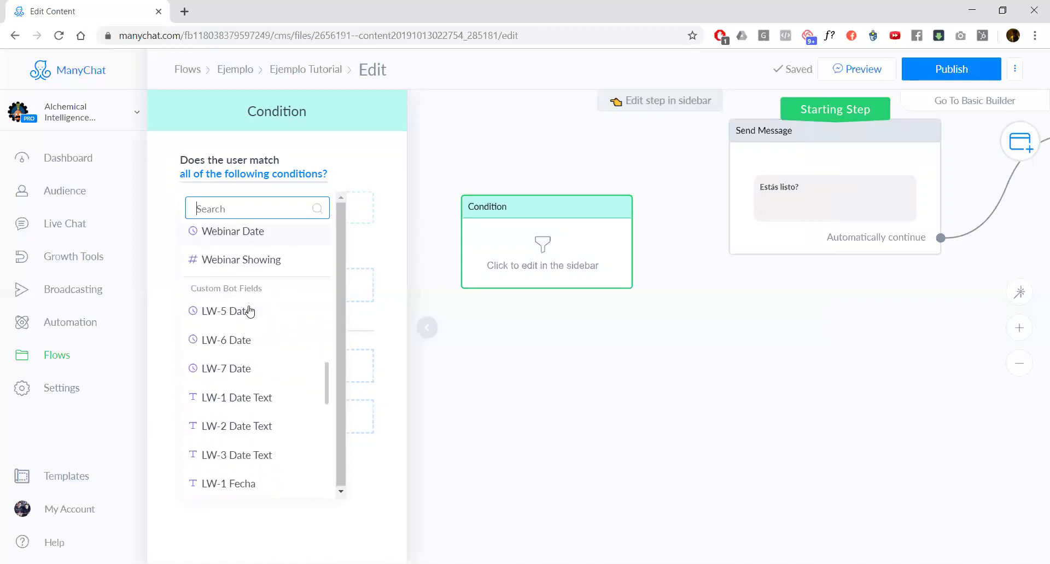
scroll(252, 279, up, 10)
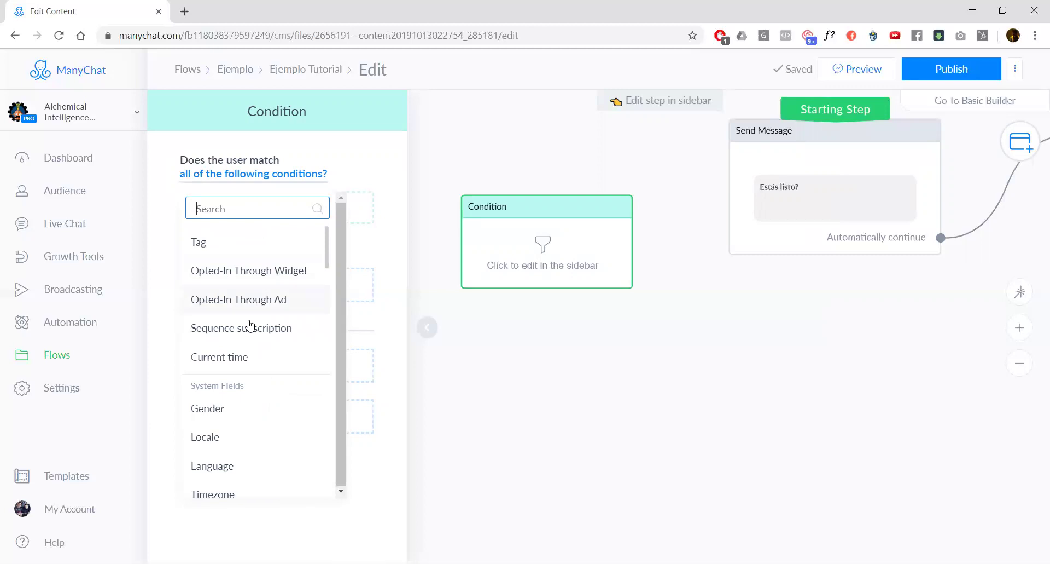
Set the condition to Gender is Male and shift the Condition step slightly up and to the left
click(222, 408)
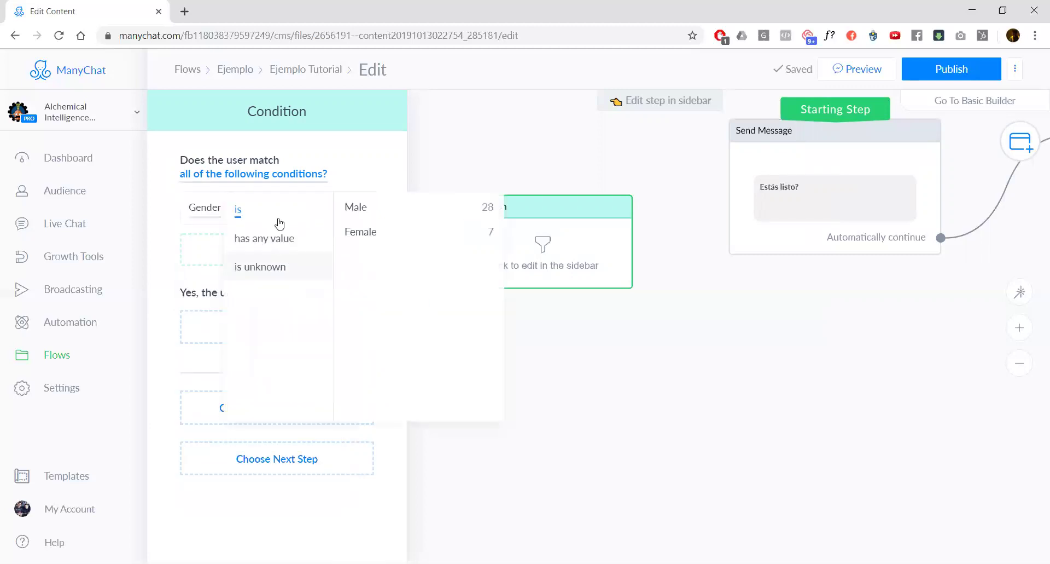
click(376, 208)
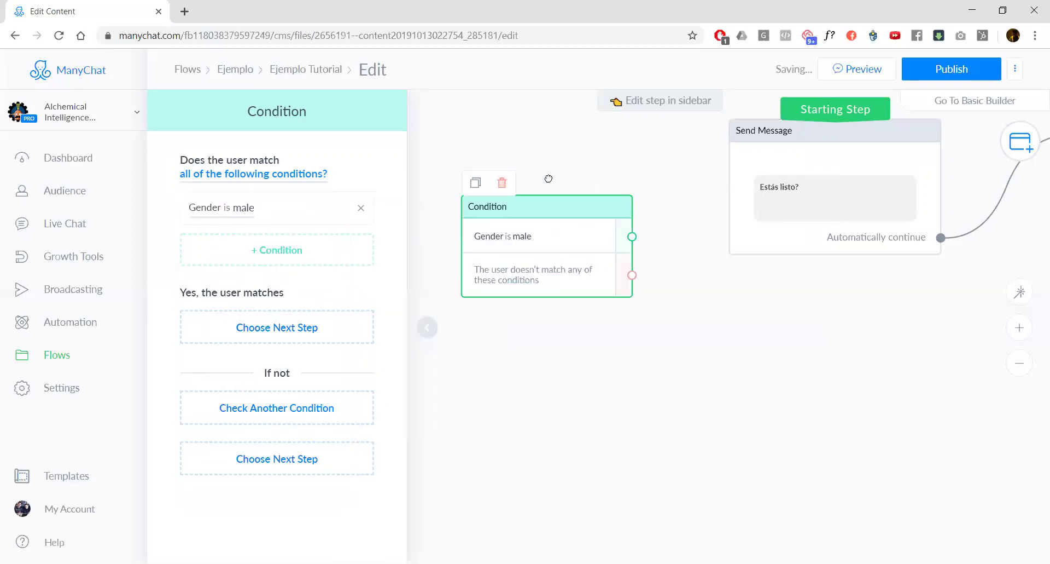
drag(491, 202, 475, 173)
click(243, 209)
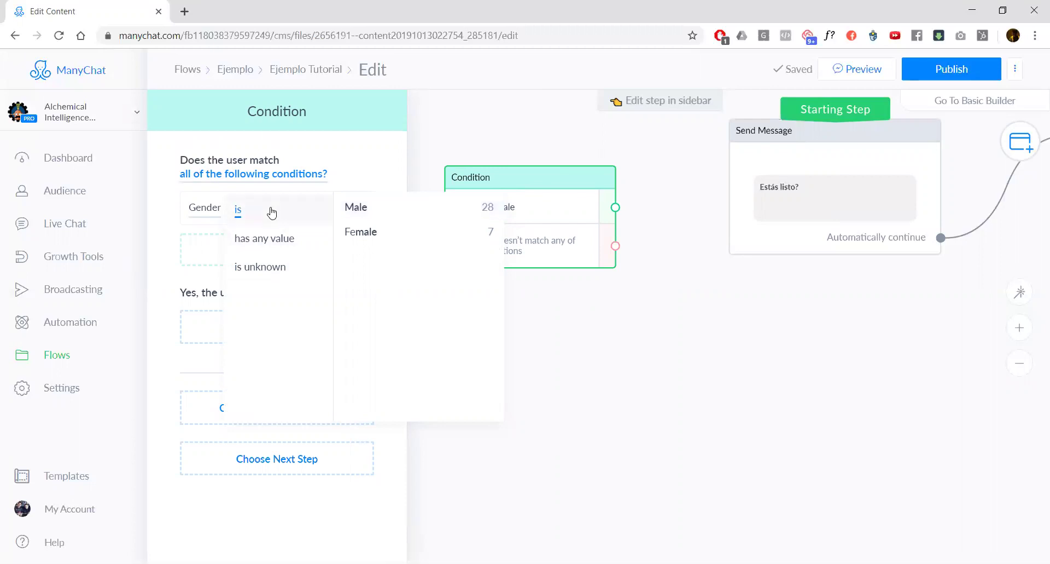
click(383, 209)
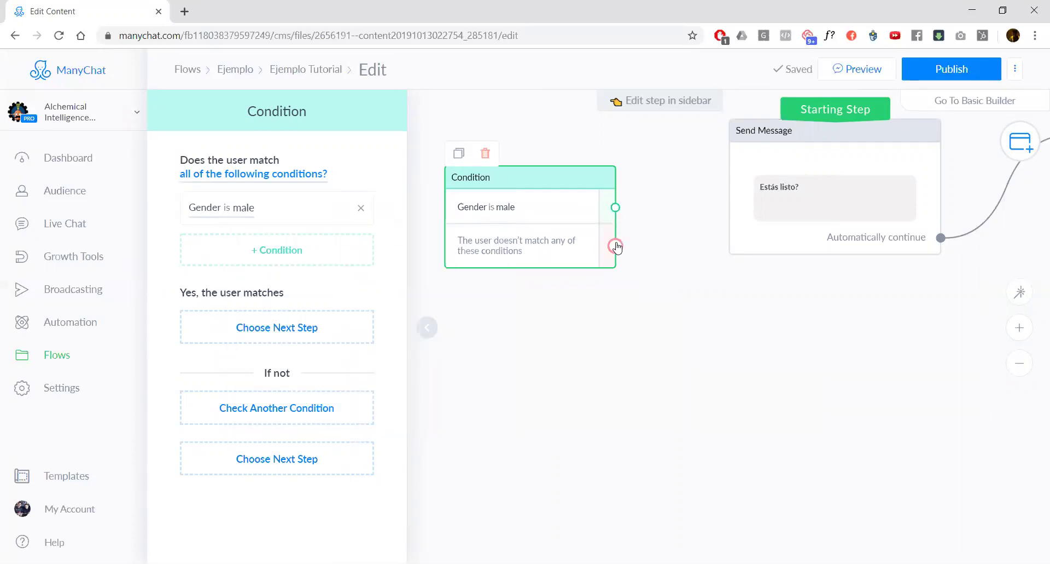
Connect the condition's Gender is male branch to the "Estás listo?" Send Message step and select Paso 2
click(616, 208)
click(738, 159)
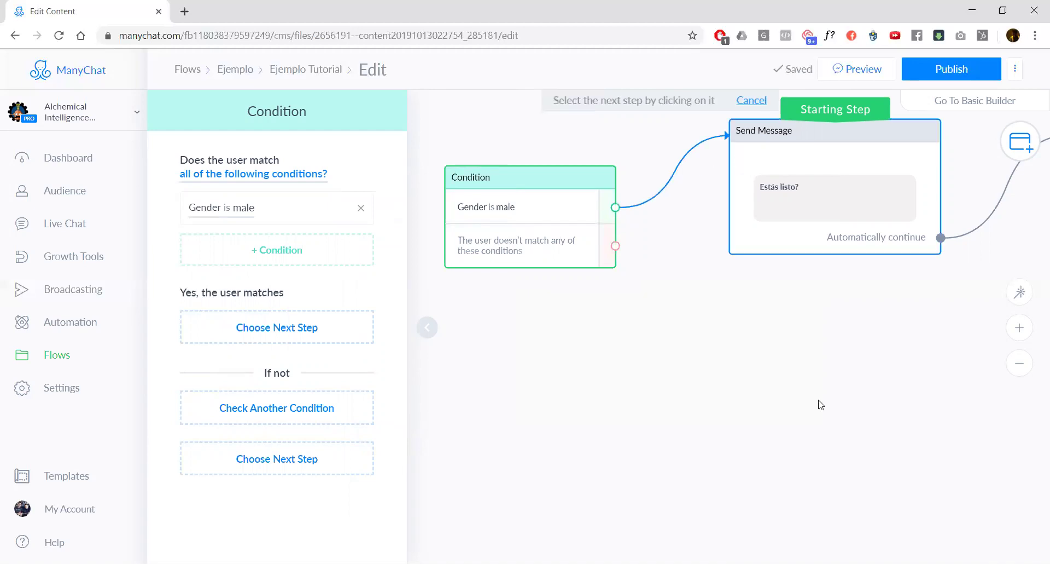
click(723, 250)
click(733, 296)
click(803, 203)
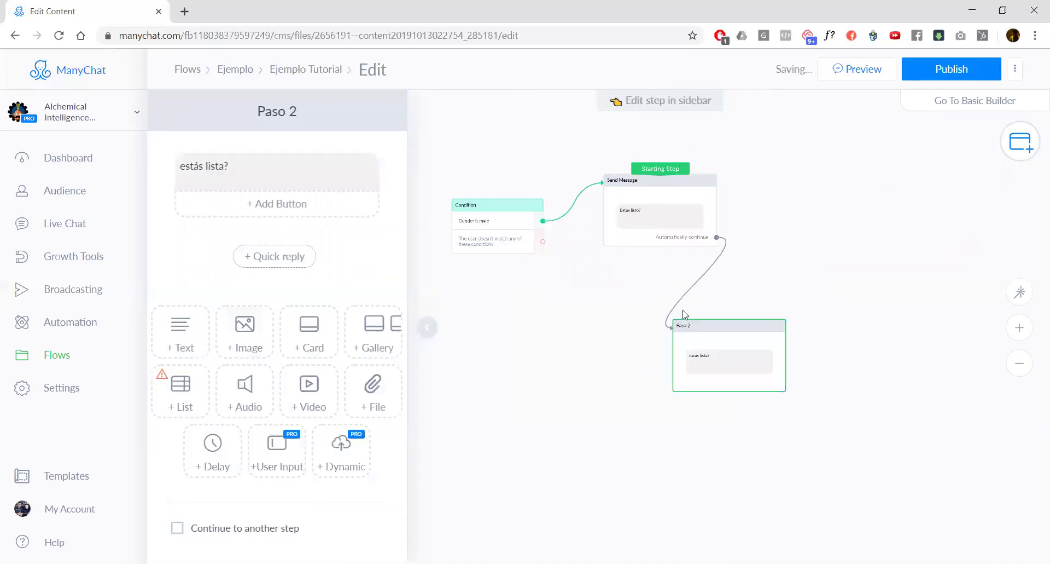
Delete the link from the Send Message step to Paso 2 and align Paso 2 directly below the Send Message step
scroll(635, 205, down, 5)
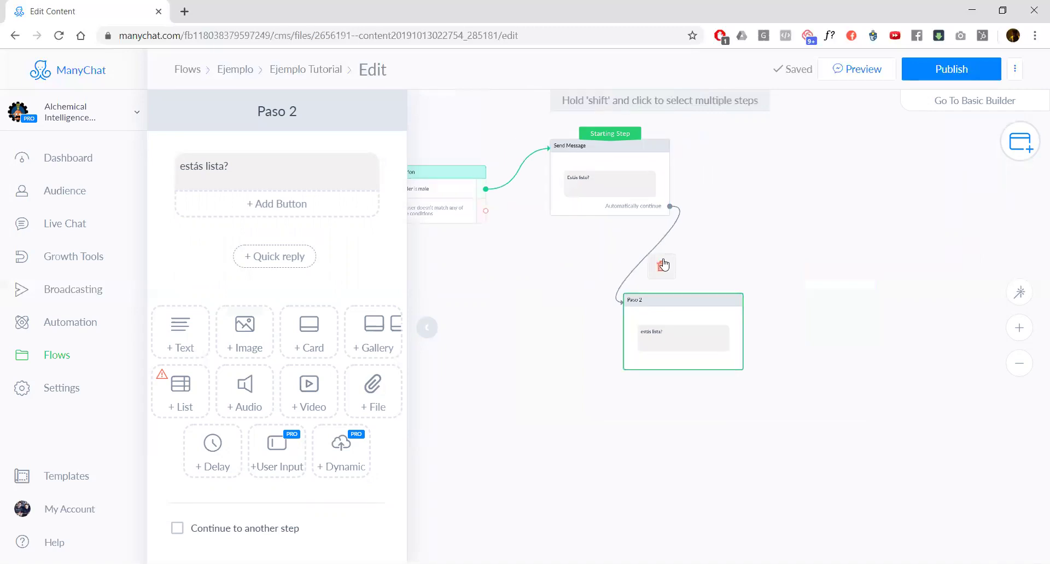
click(663, 265)
drag(670, 302, 596, 250)
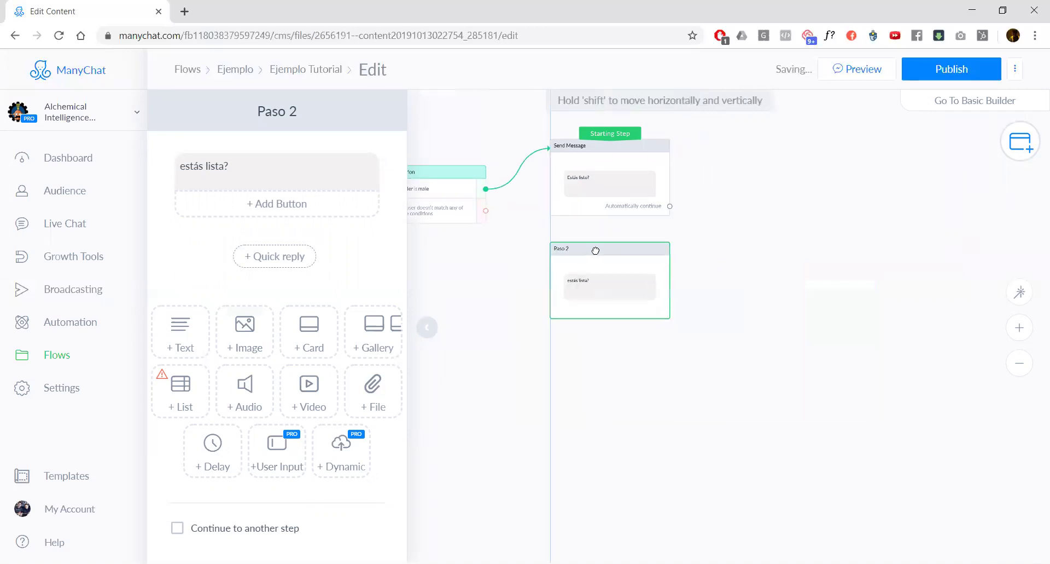
Connect the condition's branch for users who don't match to Paso 2
drag(485, 210, 575, 296)
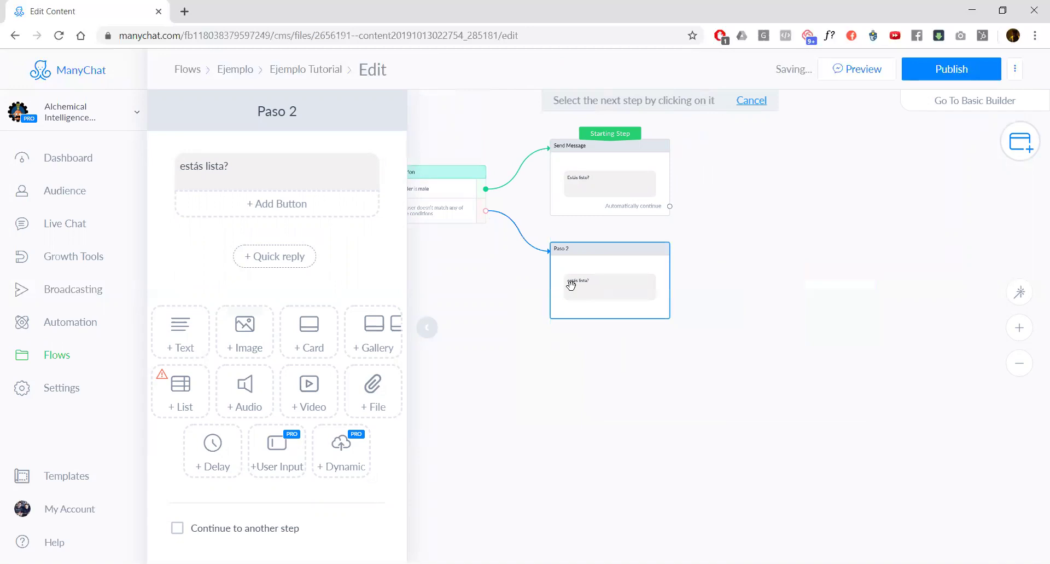
click(571, 284)
scroll(610, 213, up, 3)
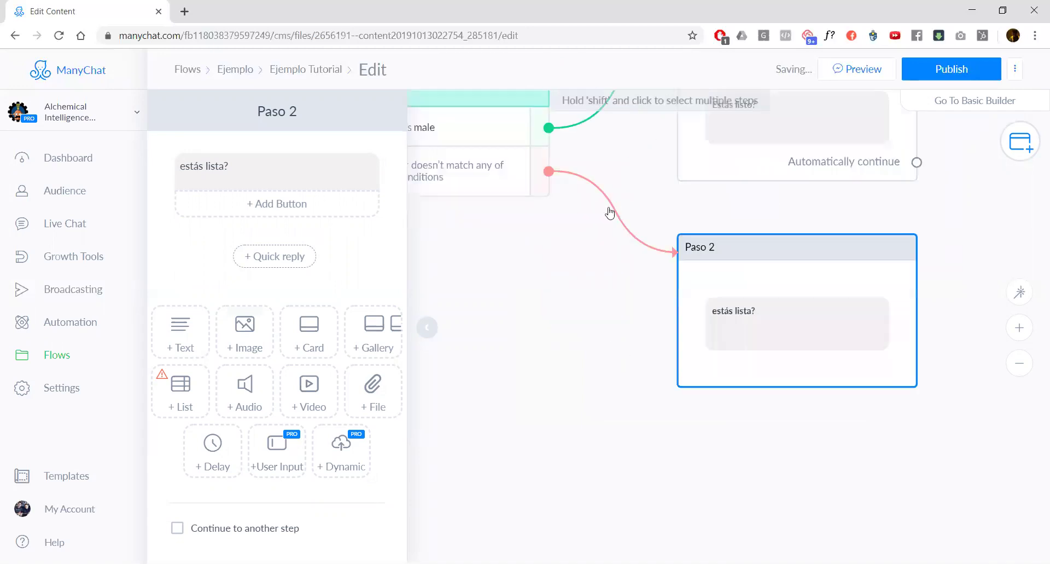
scroll(610, 212, down, 3)
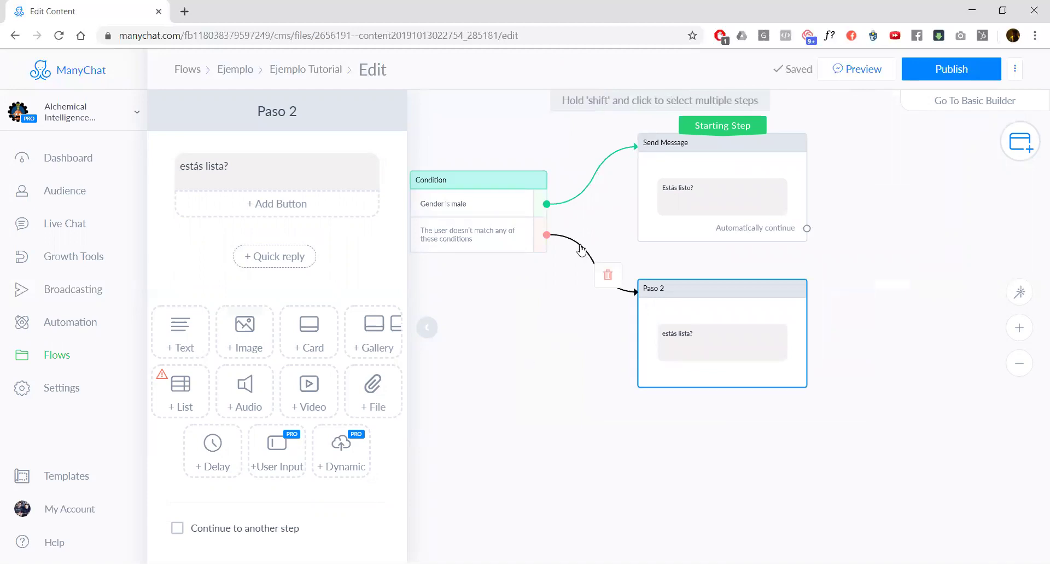
Delete the non-matching branch's link to Paso 2 and create the same link again
click(607, 274)
click(546, 234)
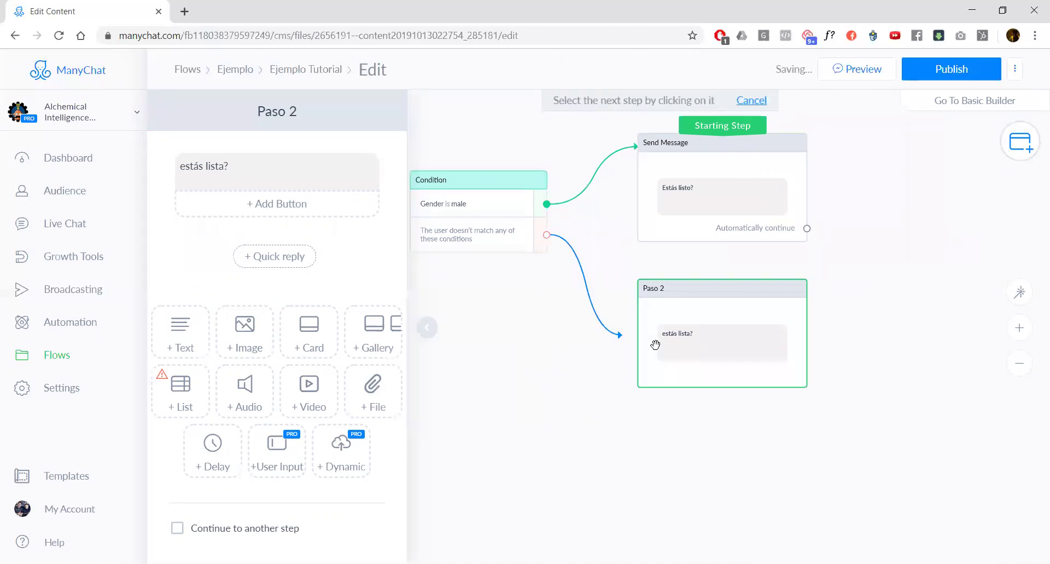
click(655, 320)
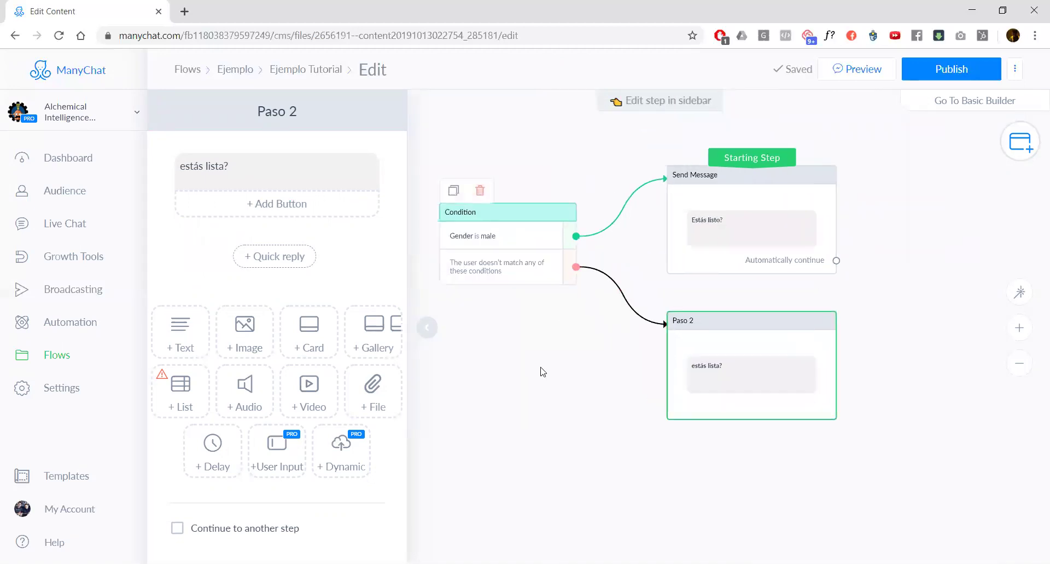
click(712, 196)
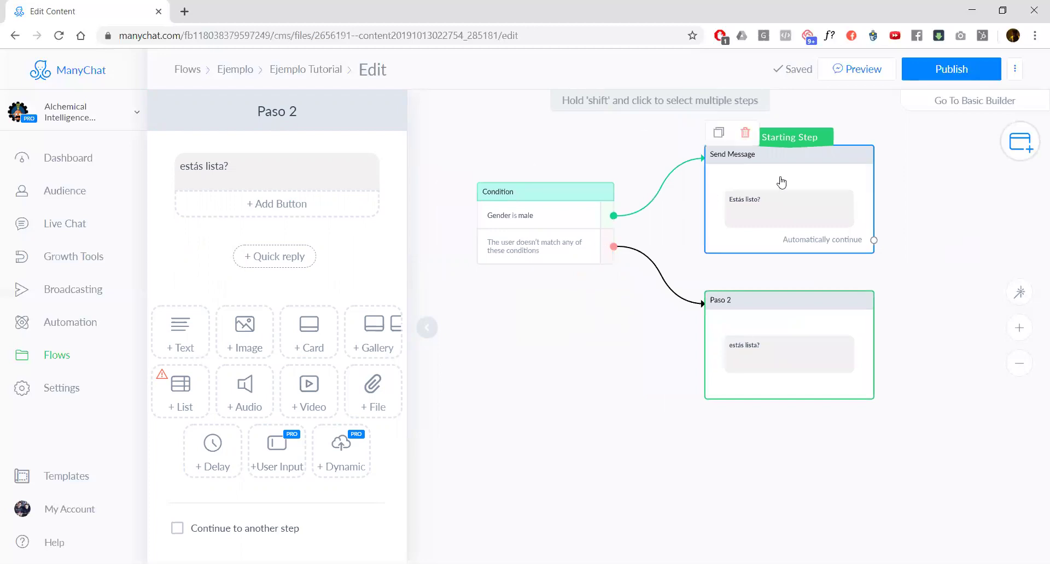
click(751, 345)
scroll(786, 241, up, 3)
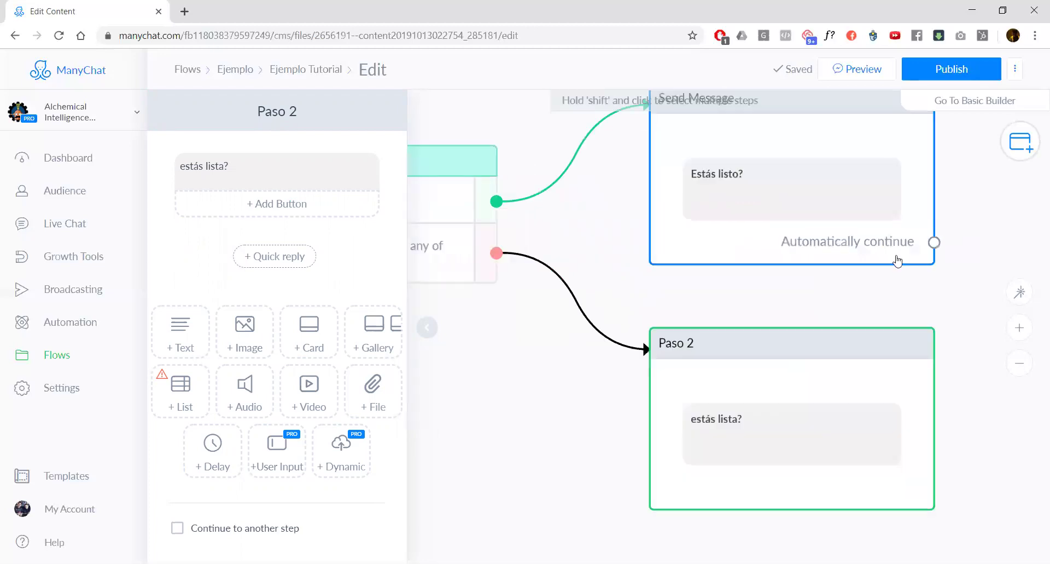
drag(954, 291, 815, 297)
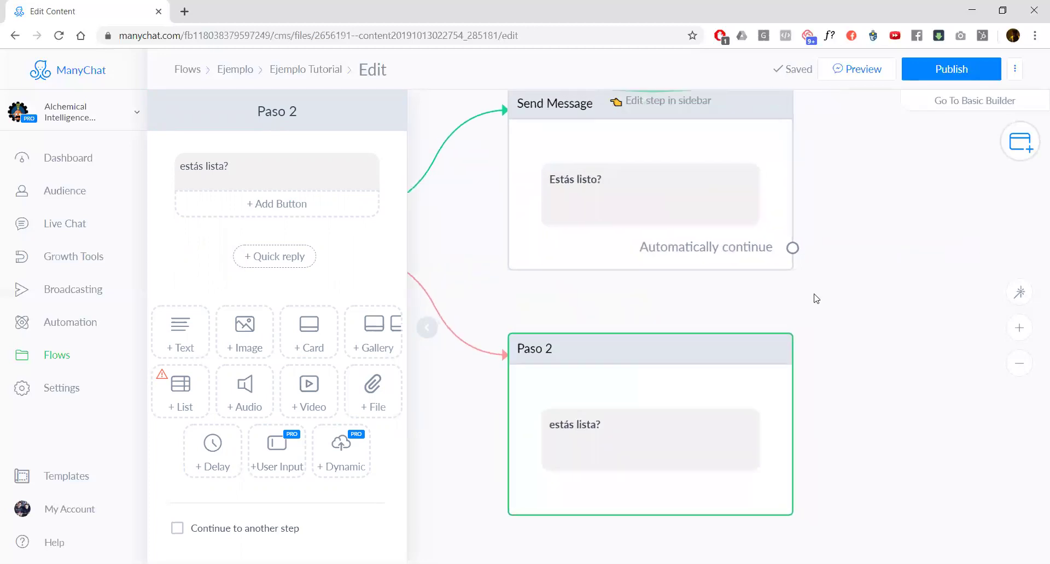
scroll(804, 262, down, 2)
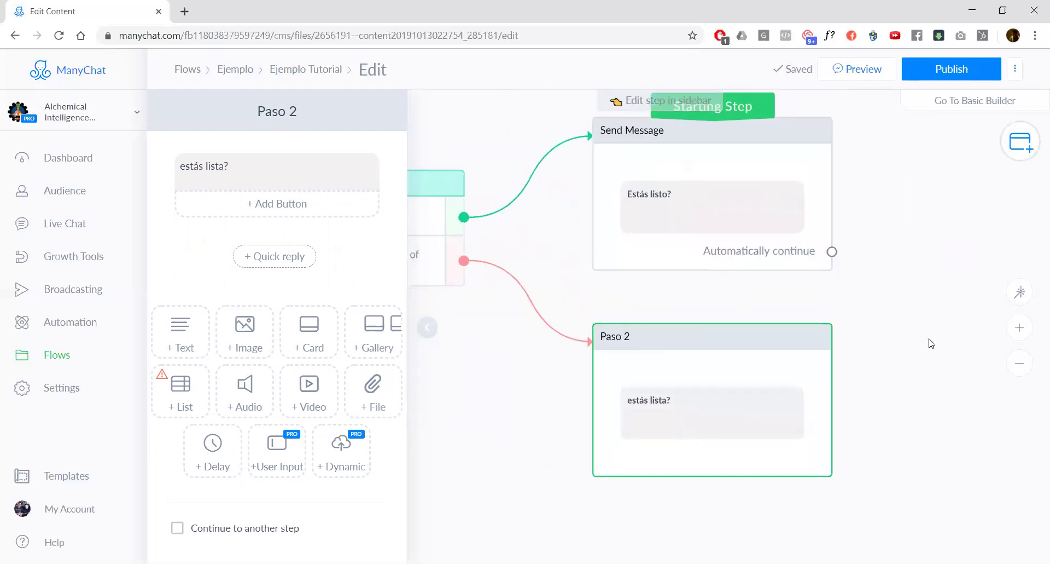
Add a Randomizer step to view its A/B traffic split settings, and delete it again
click(1007, 143)
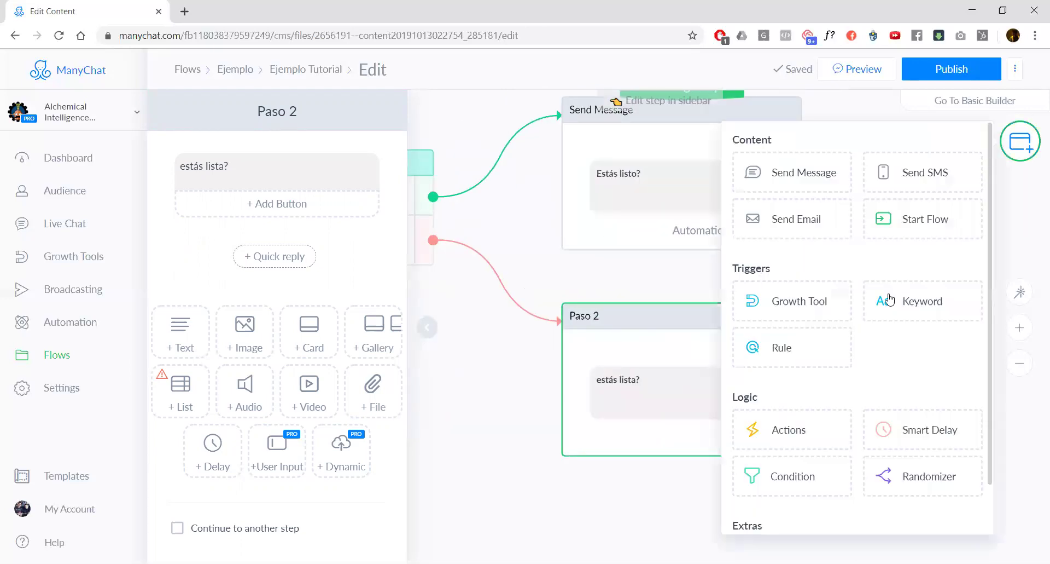
scroll(814, 407, down, 1)
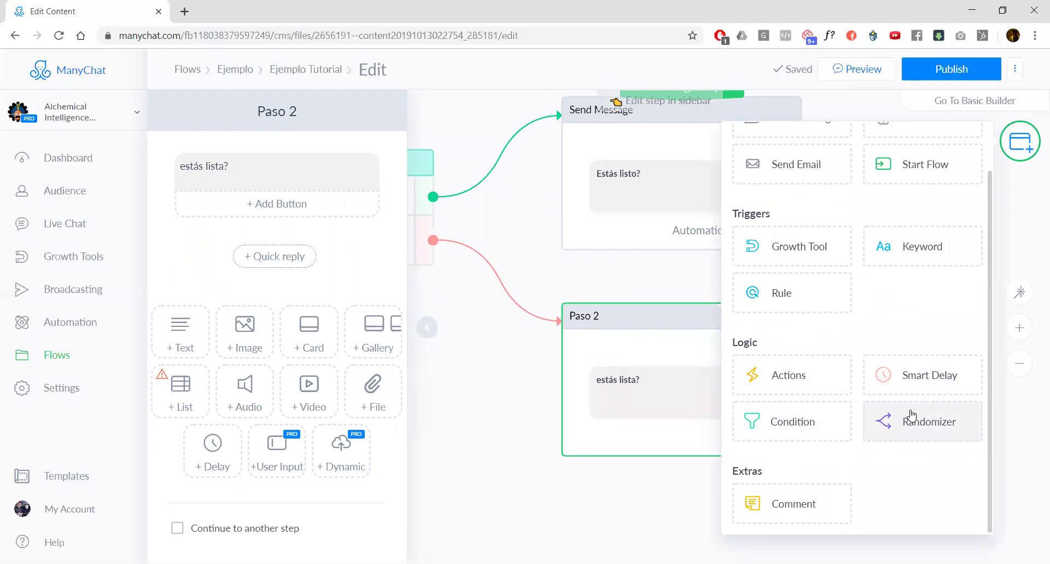
click(920, 426)
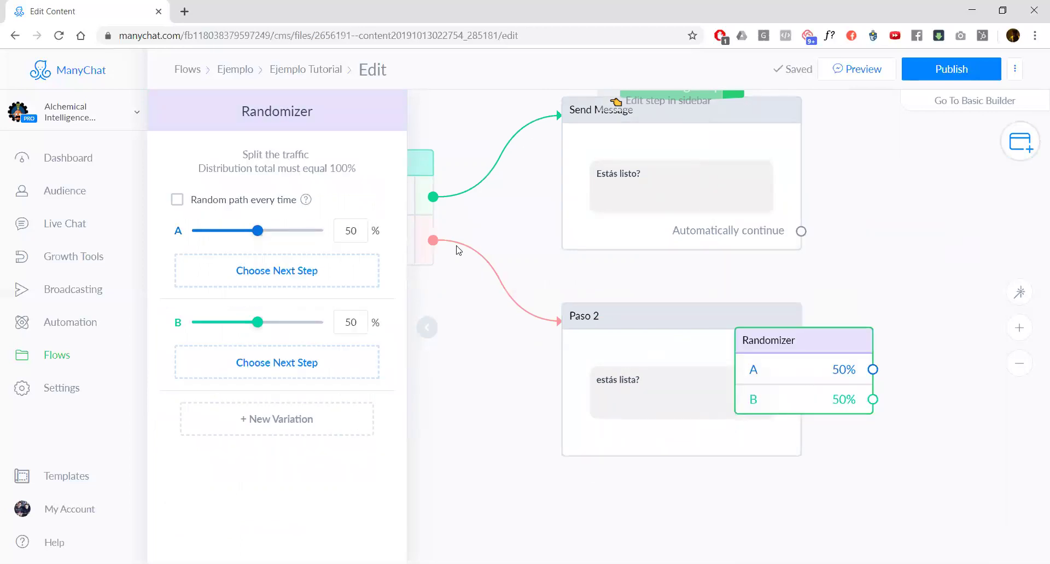
mouse_move(453, 247)
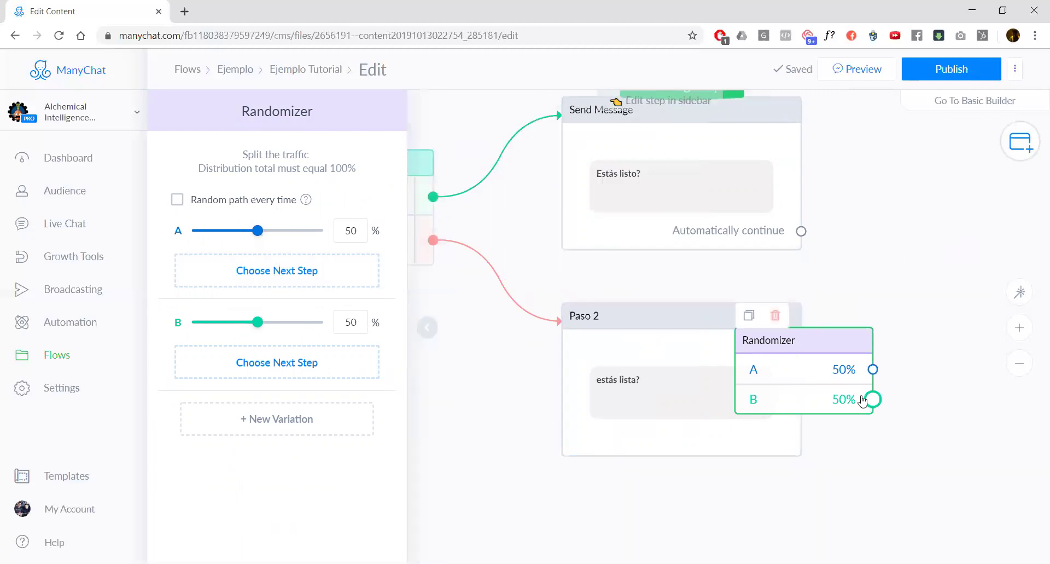
click(776, 316)
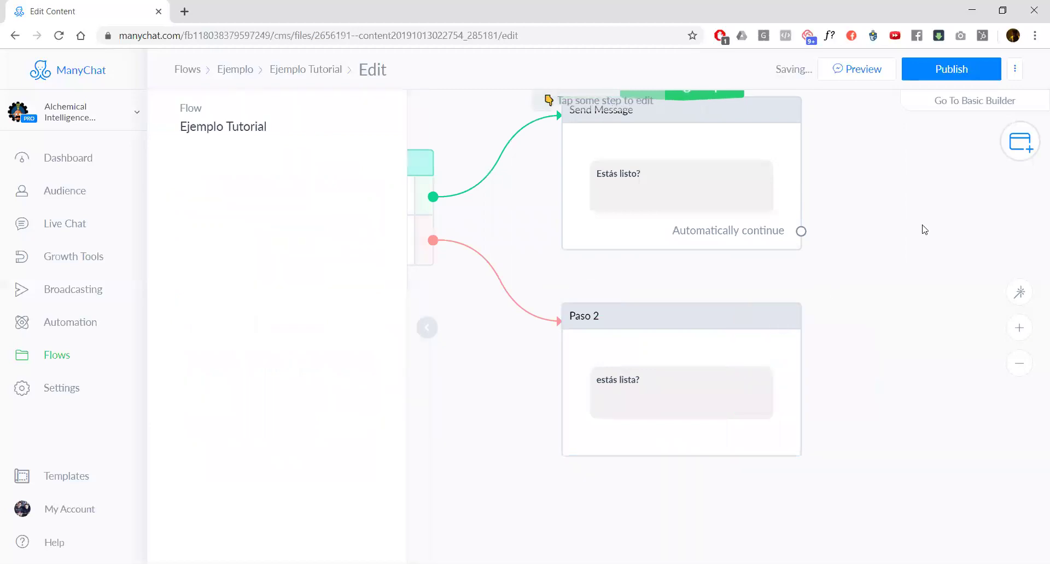
Add a Comment note to the flow and open it for editing
click(1020, 141)
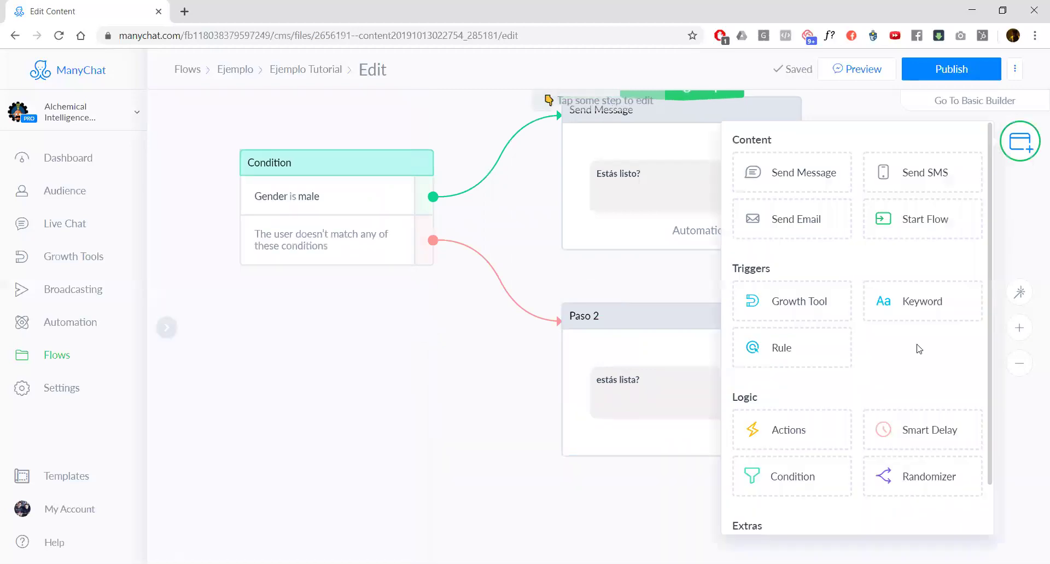
scroll(919, 349, down, 1)
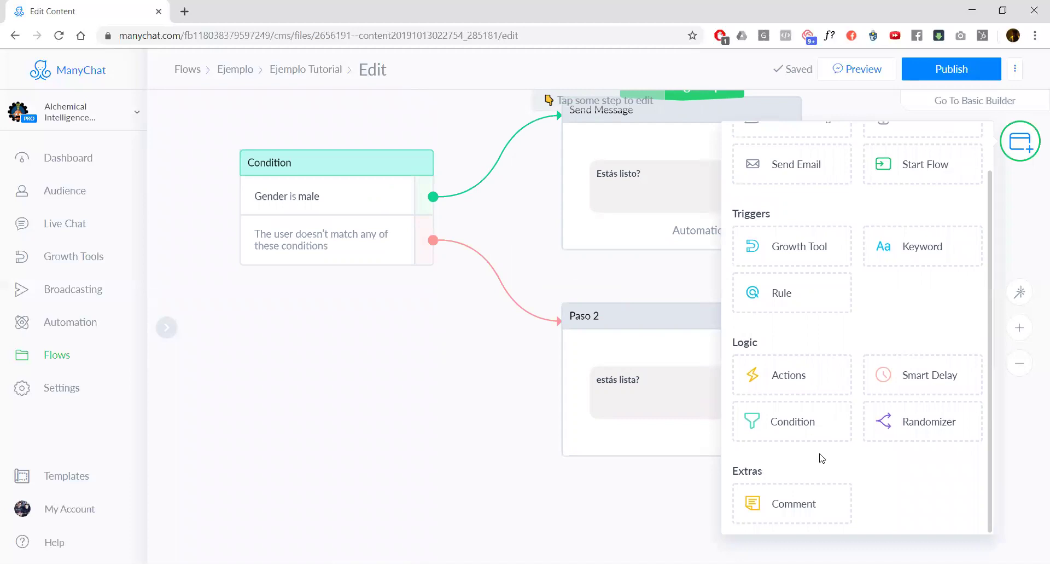
click(816, 505)
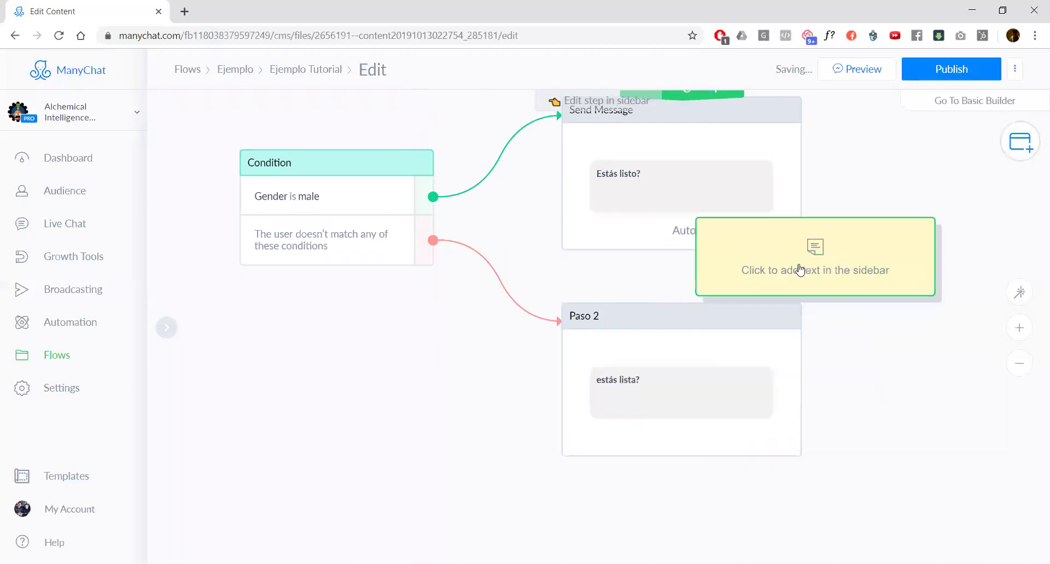
click(352, 358)
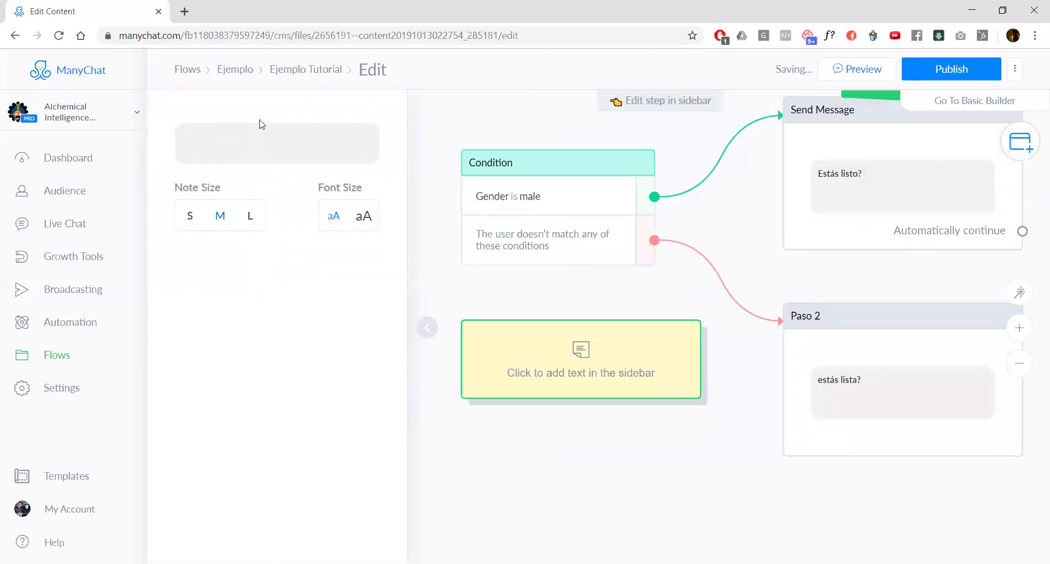
Write a note greeting a colleague by first name, followed by ", por favor traduce este a inglés"
click(259, 134)
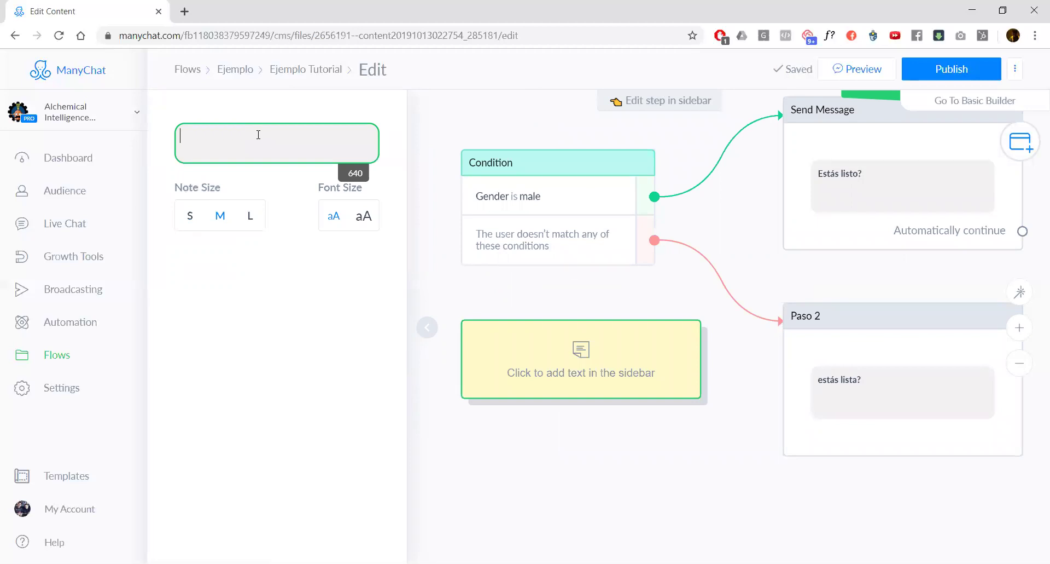
text(Hola R)
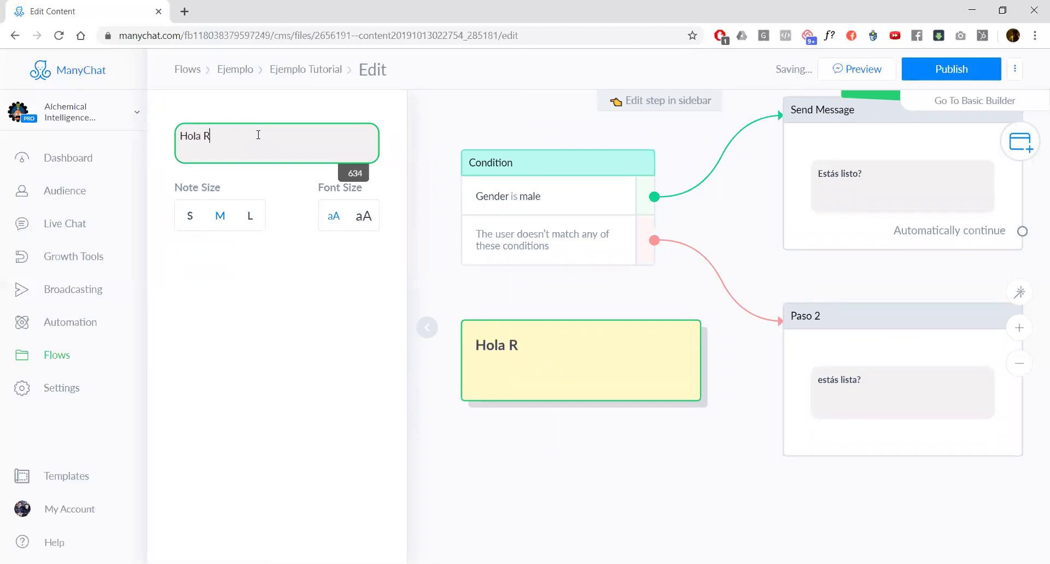
text(obert)
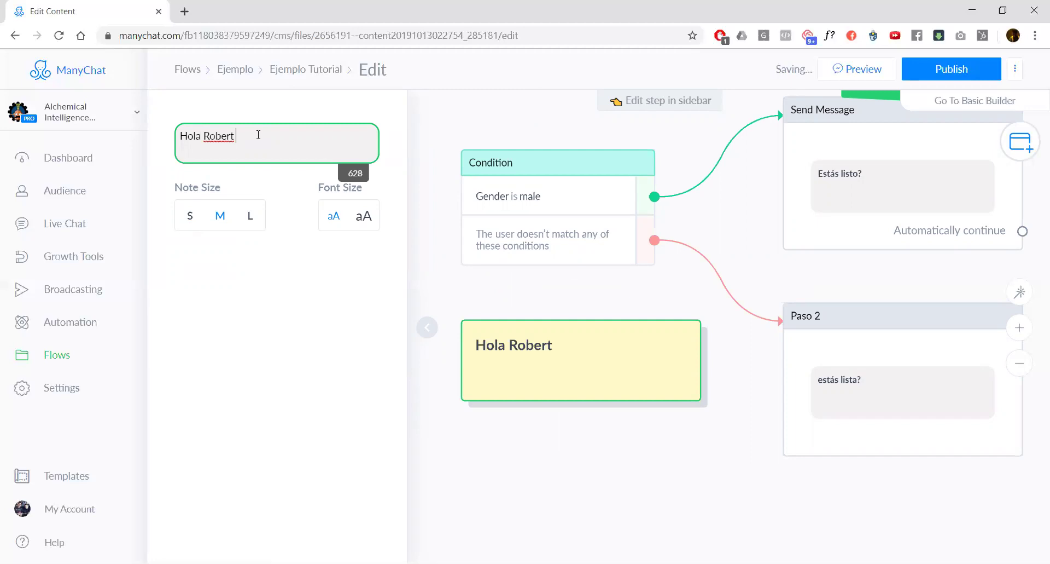
text(, por favor tra)
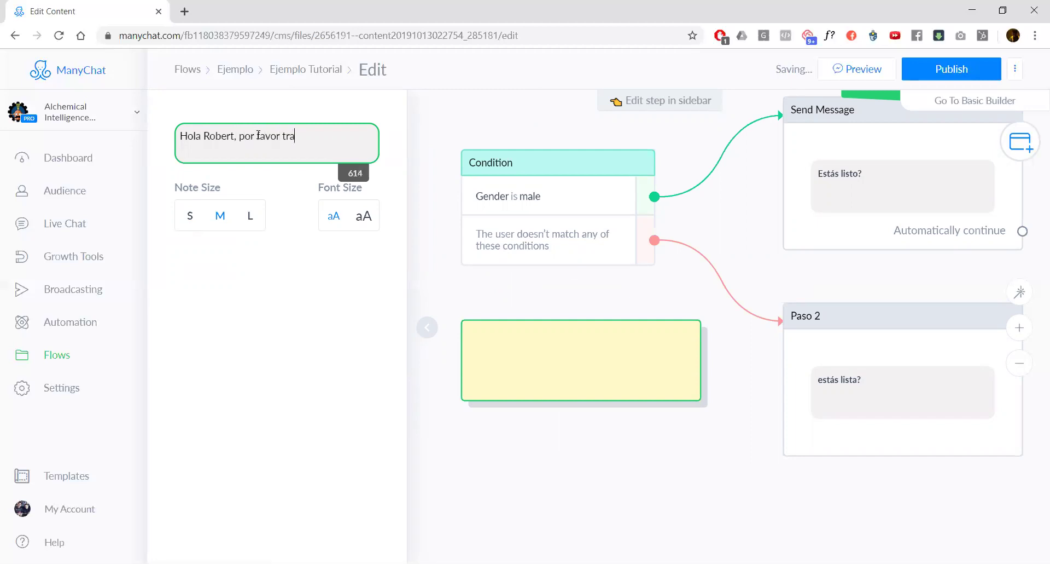
text(duce este a inglés)
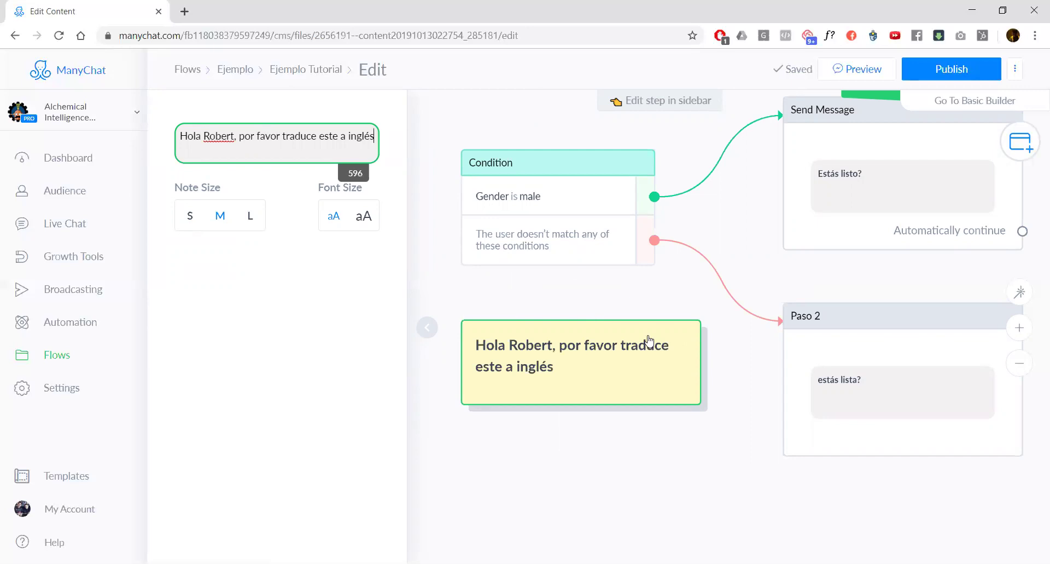
Move the comment note next to Paso 2, deselect it and delete it from the flow
drag(649, 339, 814, 370)
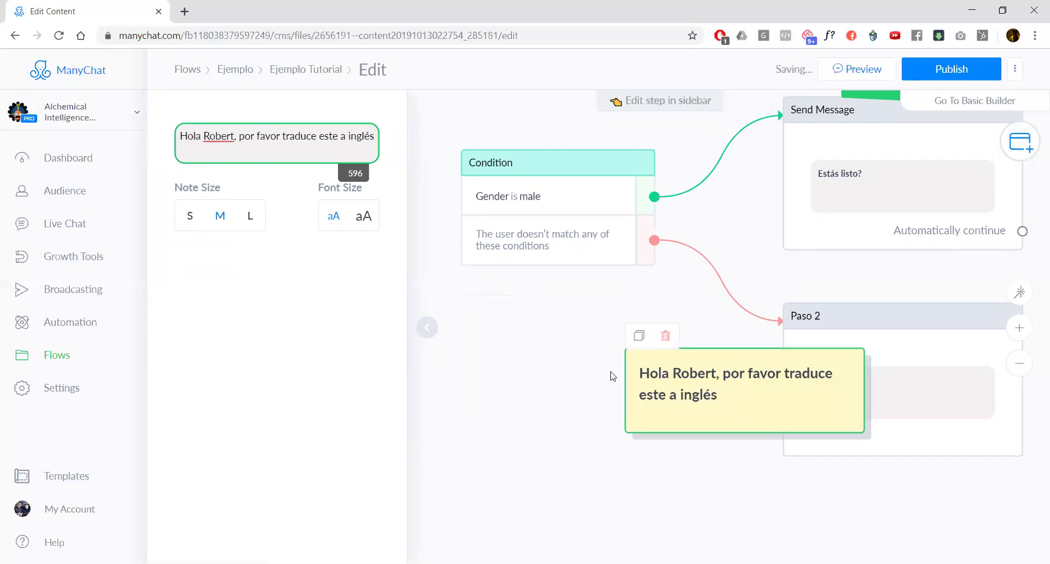
click(592, 370)
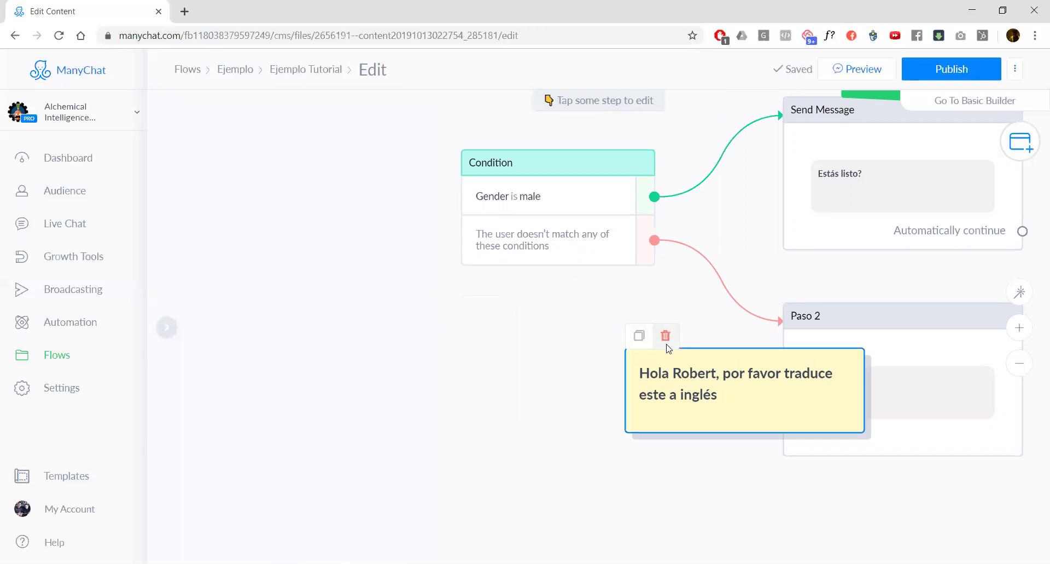
click(666, 336)
Make the Condition step the flow's starting step by moving the Starting Step marker onto it
click(643, 120)
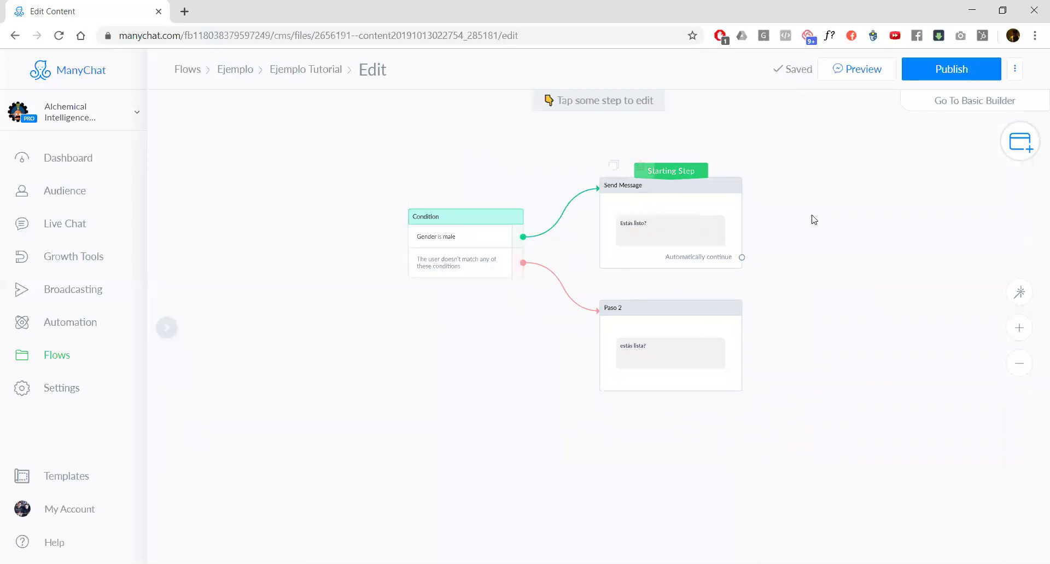
scroll(622, 206, up, 5)
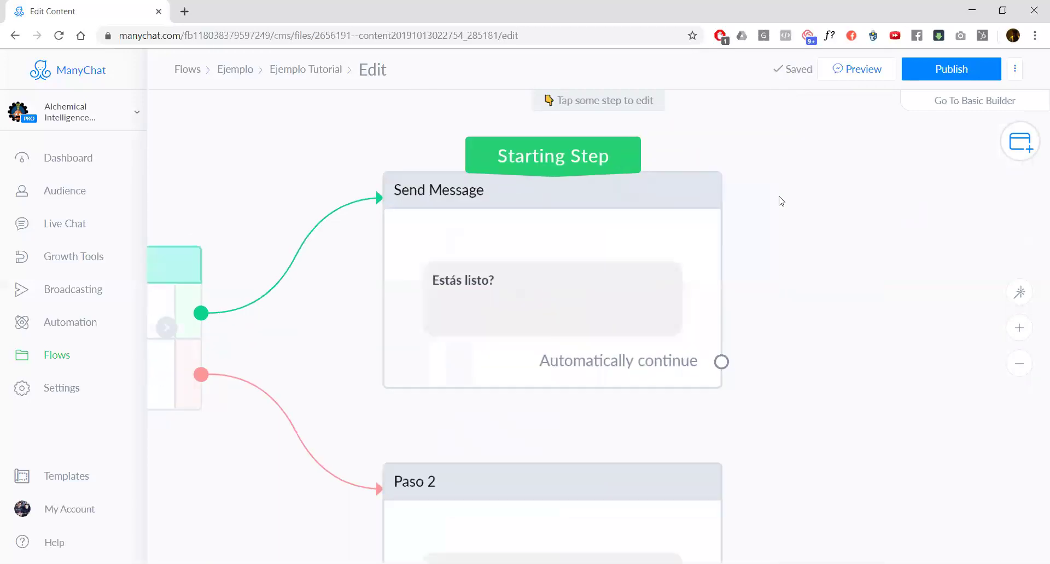
scroll(614, 195, down, 5)
scroll(576, 172, down, 3)
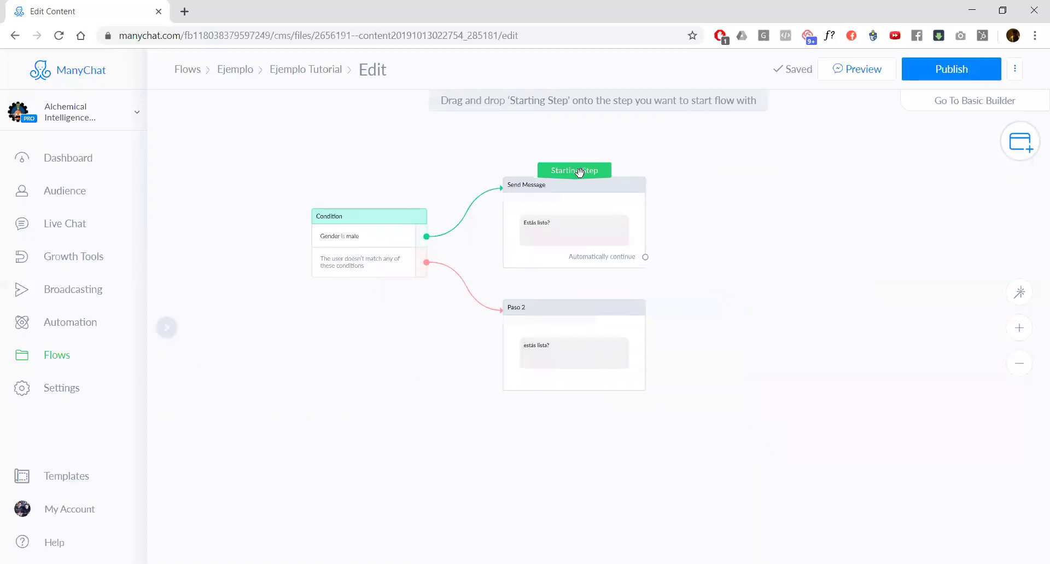
drag(575, 169, 370, 229)
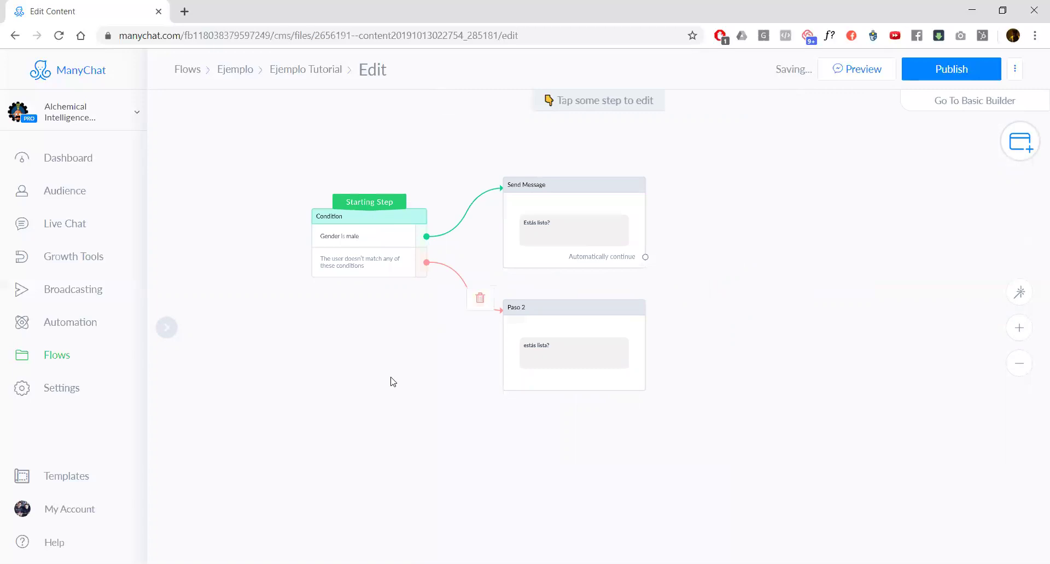
Return the Starting Step marker from the Condition step to the "Estás listo?" Send Message step
mouse_move(457, 229)
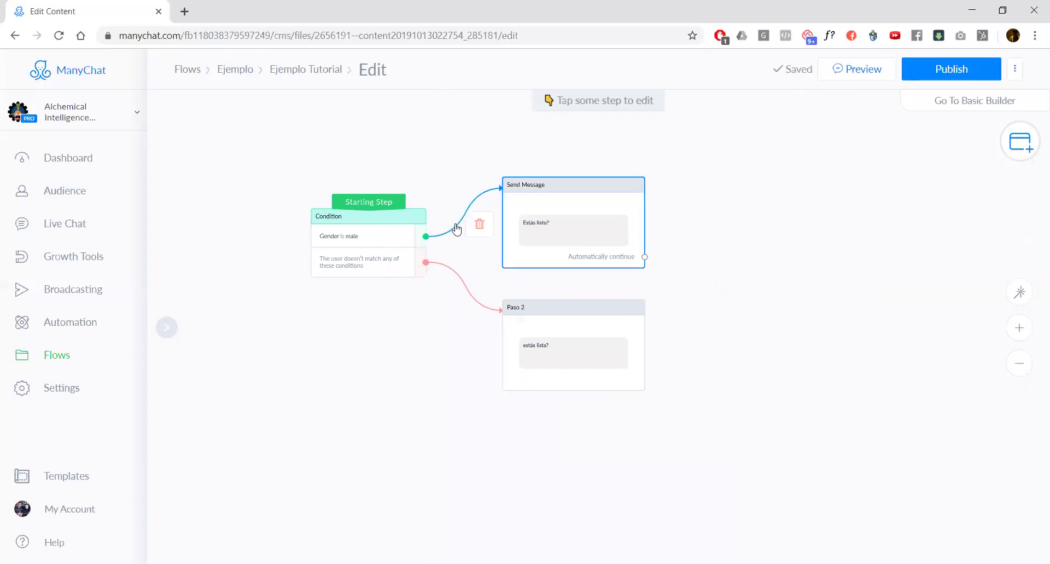
drag(389, 197, 570, 184)
scroll(549, 219, up, 3)
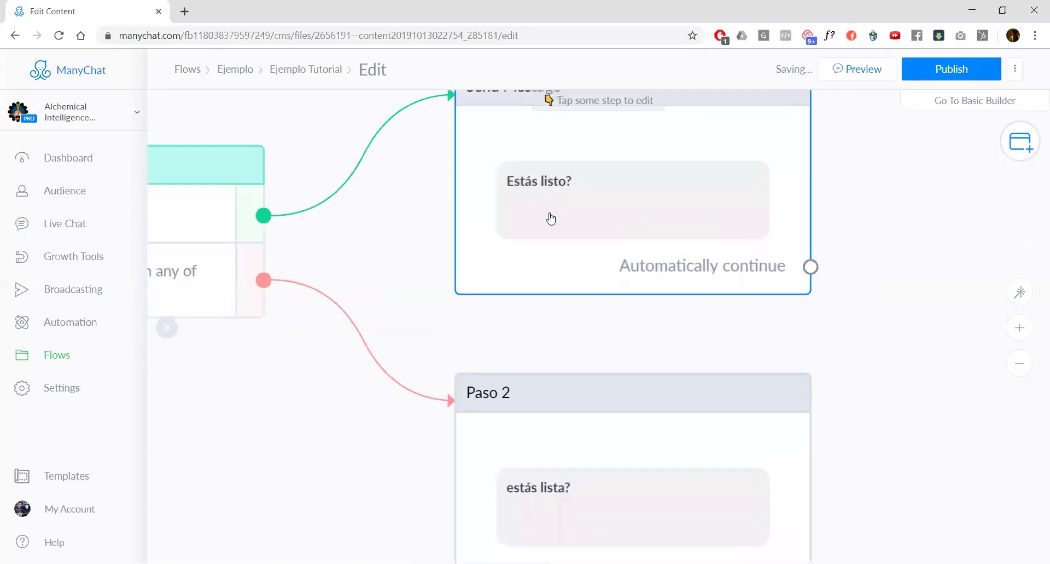
Move the Starting Step marker from the "Estás listo?" Send Message step onto the Condition step
scroll(574, 206, down, 2)
scroll(668, 228, up, 1)
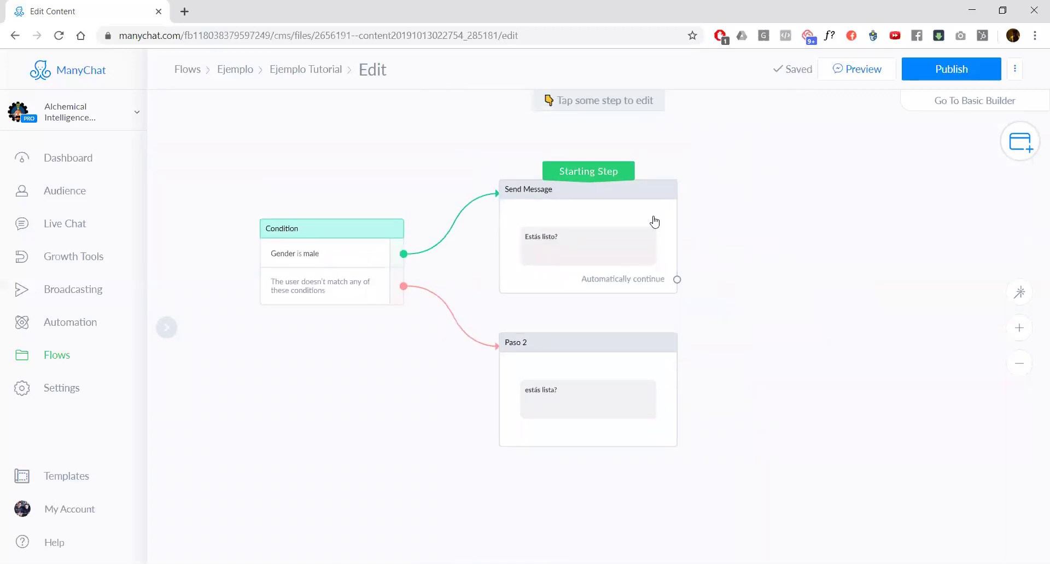
drag(590, 172, 342, 280)
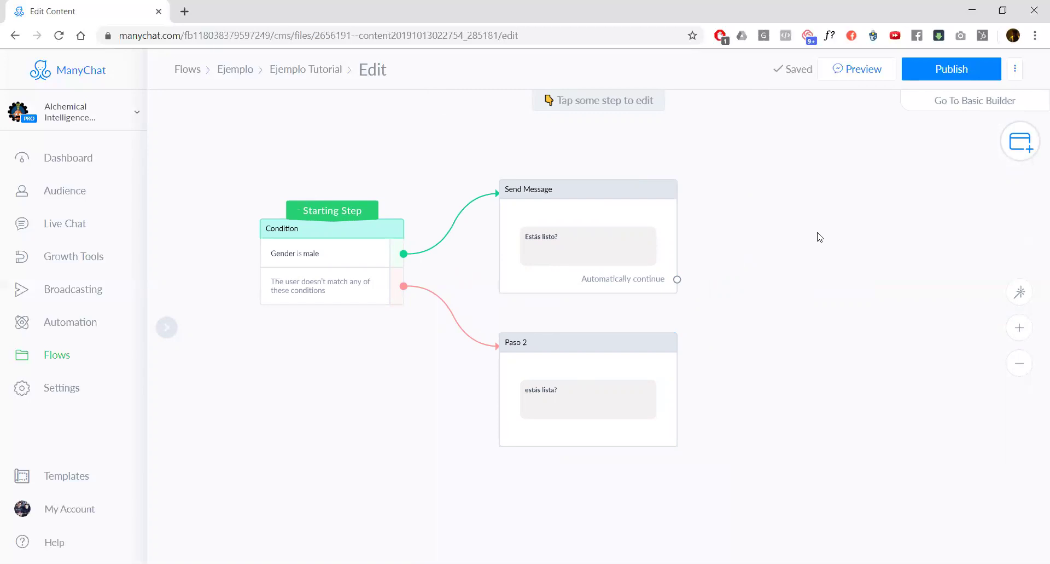
Add a new empty Send Message step to the flow and place it ahead of the Condition step, to its upper left
scroll(820, 237, down, 3)
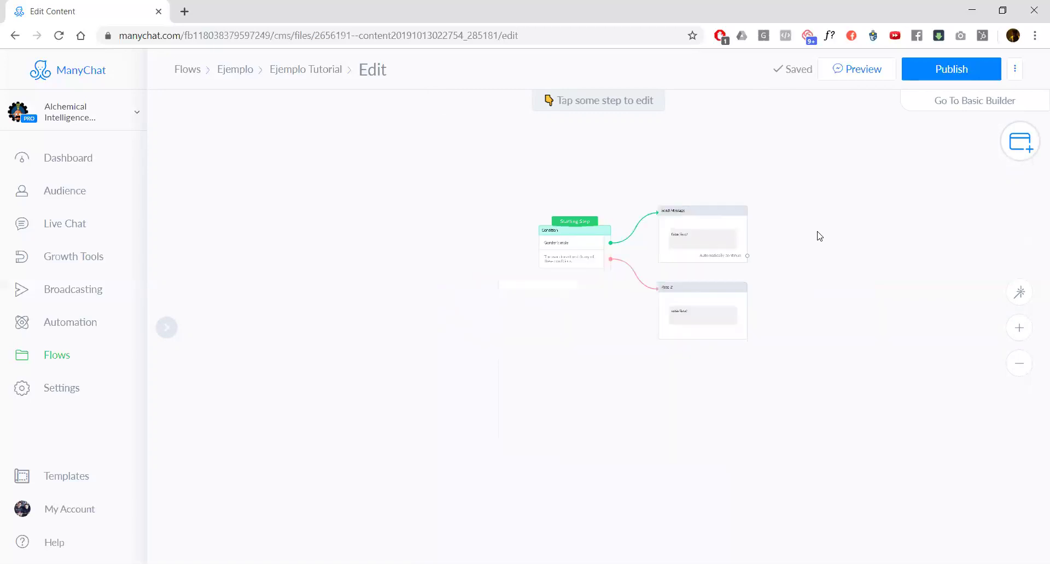
scroll(820, 236, up, 3)
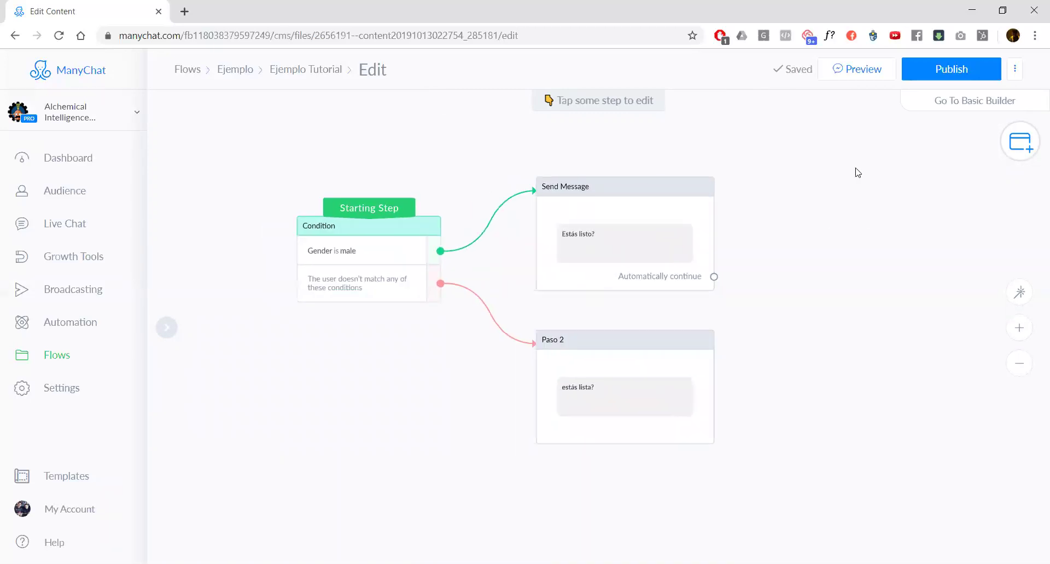
scroll(777, 233, down, 2)
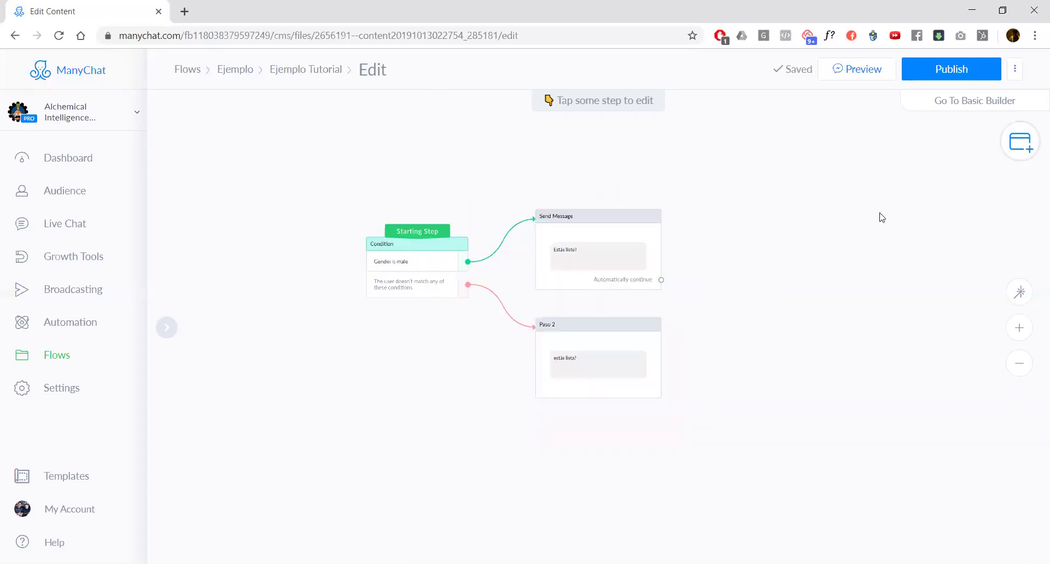
click(1020, 157)
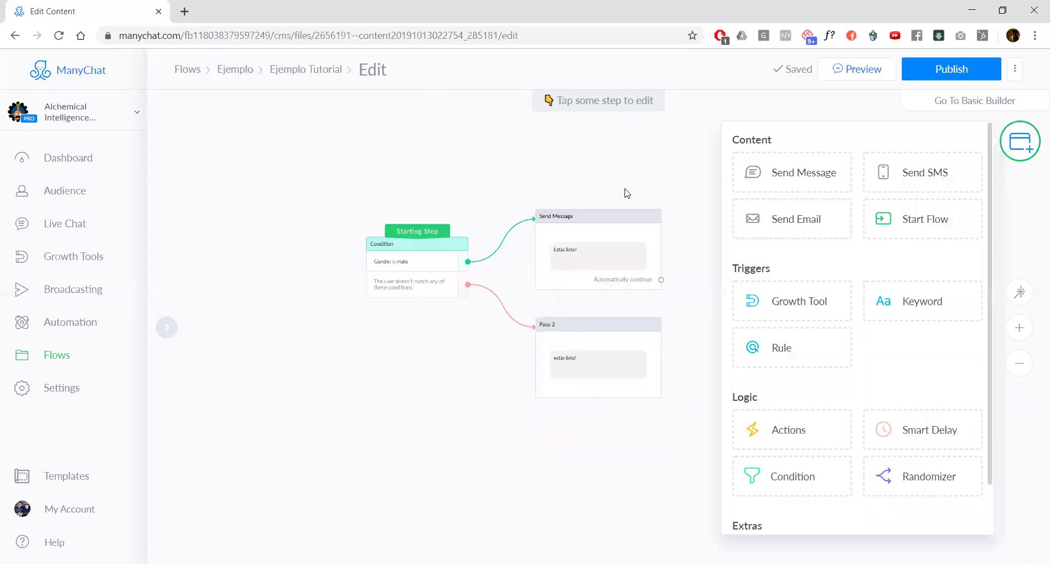
click(586, 174)
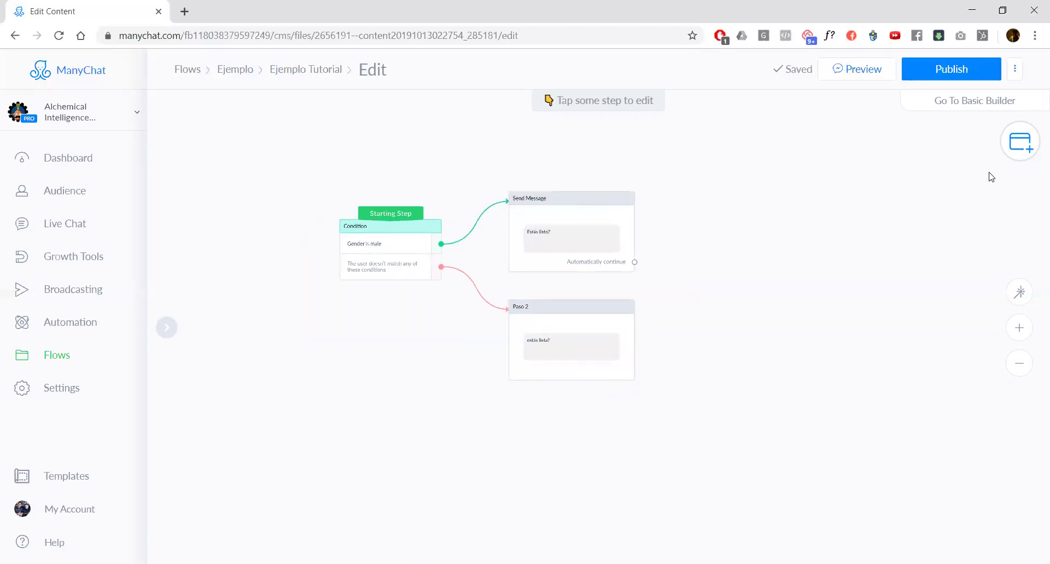
click(1020, 143)
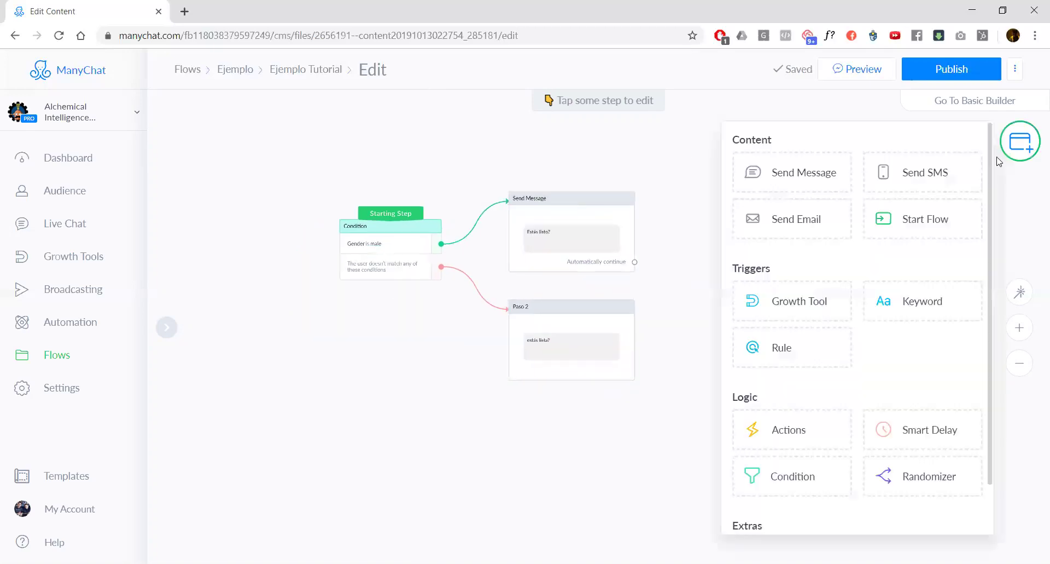
click(778, 173)
click(678, 335)
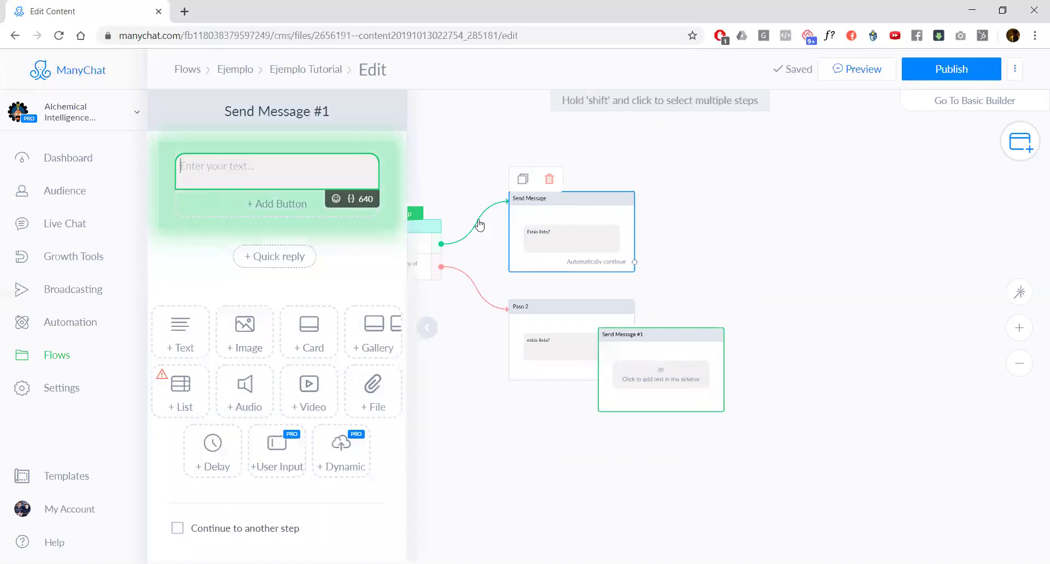
drag(821, 303, 499, 120)
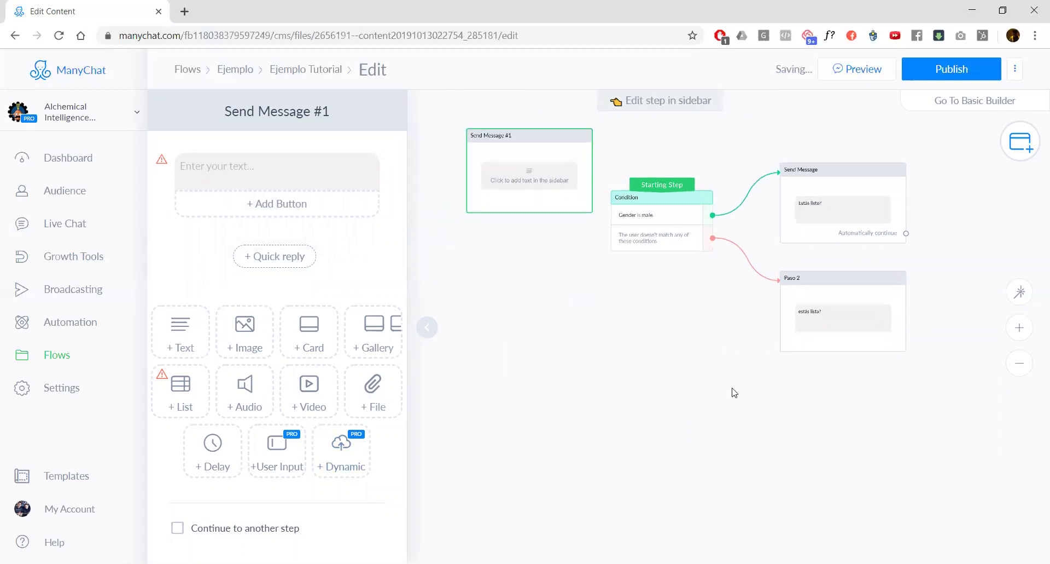